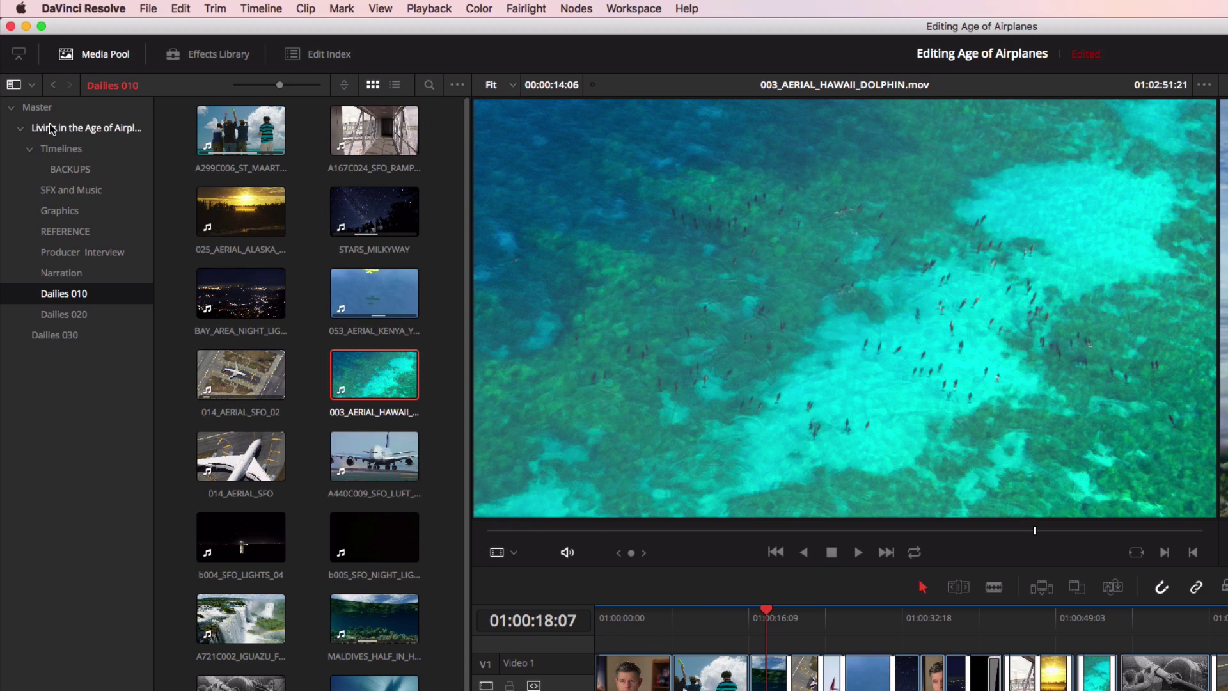
Show the top-level Master bin's clips in the Media Pool.
left_click(38, 110)
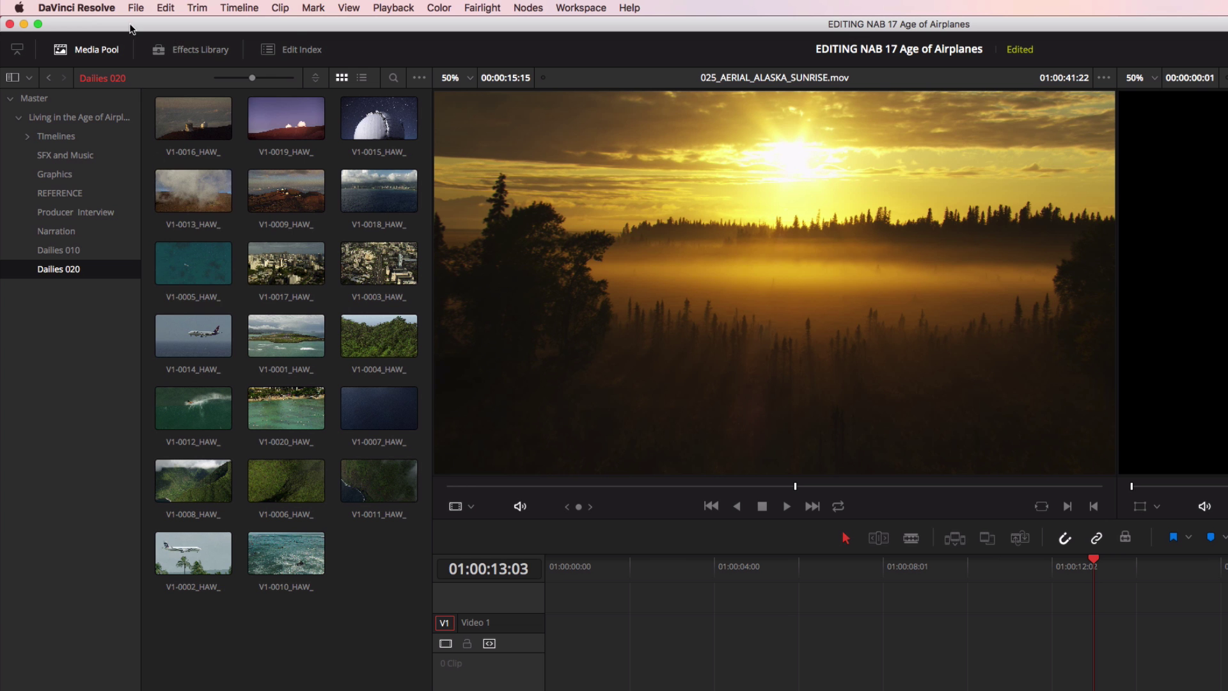
Create a new empty bin named Dailies 030.
left_click(92, 6)
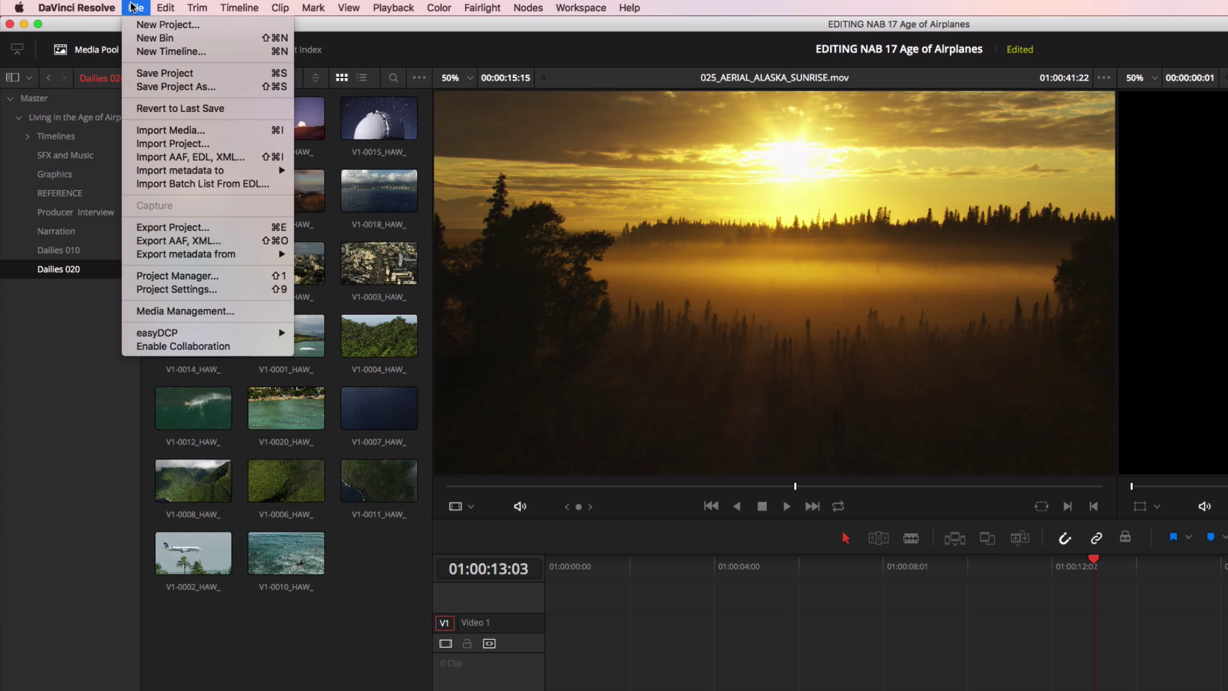
left_click(133, 39)
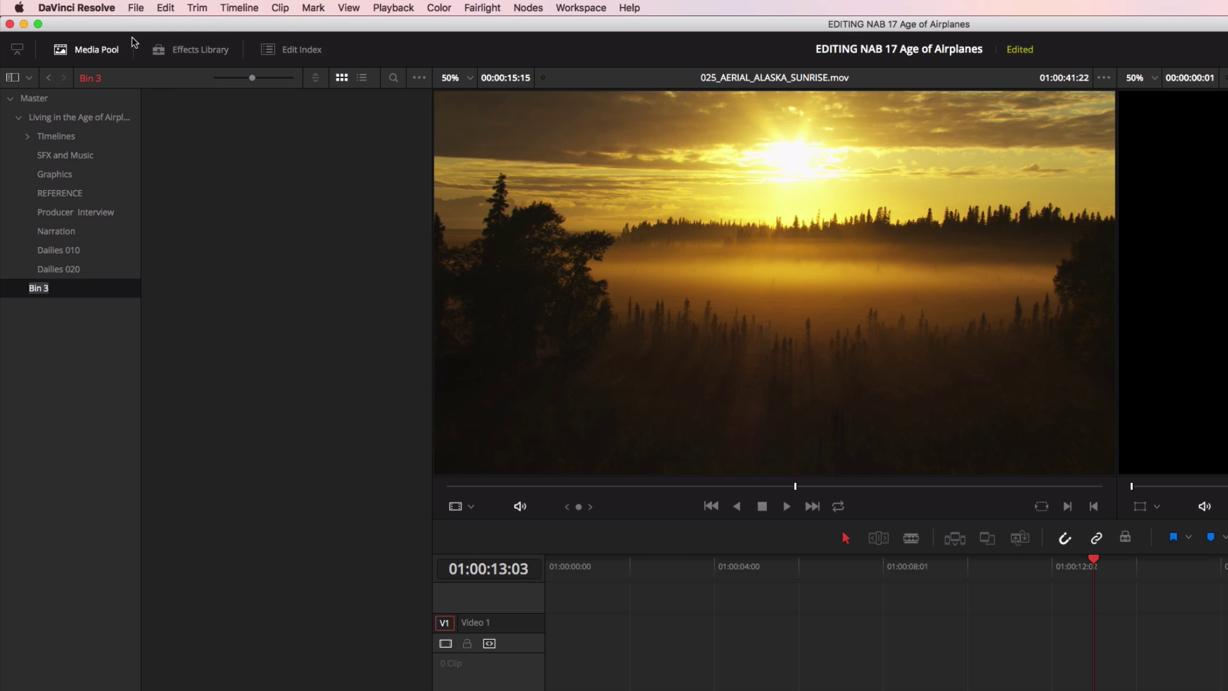
type("Dailies ")
type("0")
key("Return")
Import all CAPTURE_DATE_09012016 clips into Dailies 030, then select SFX and Music.
mouse_move(773, 403)
left_mouse_down()
mouse_move(524, 160)
mouse_move(146, 216)
left_mouse_up()
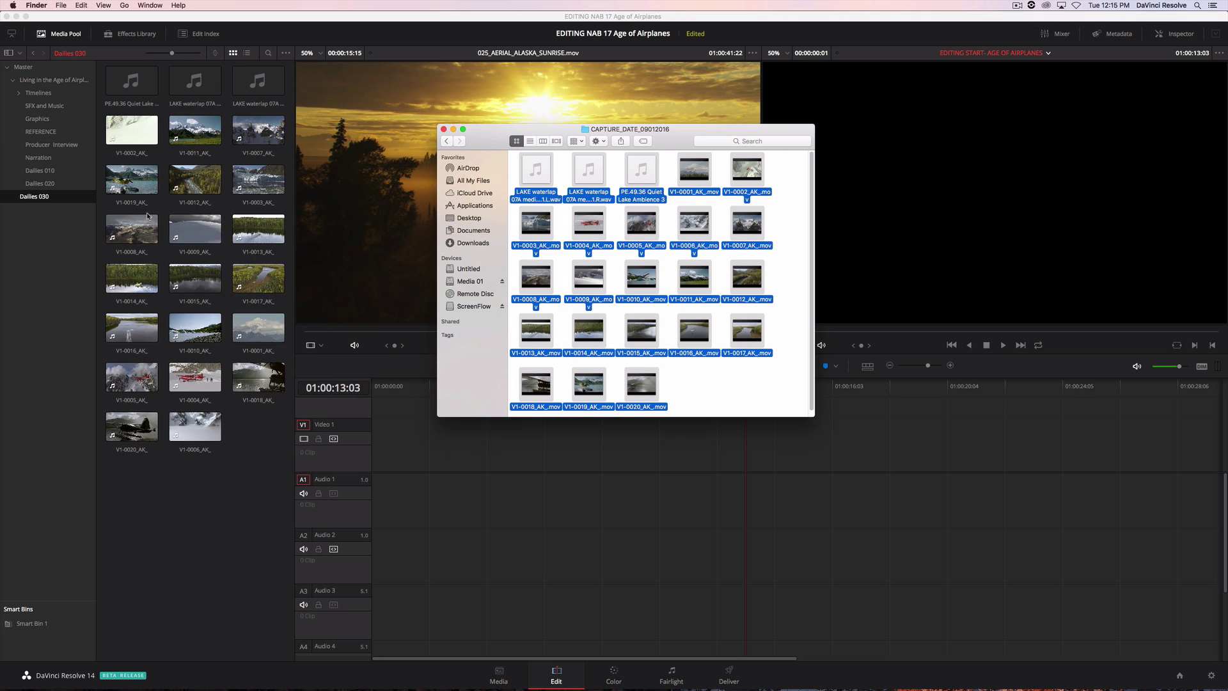
left_click(136, 216)
left_click(48, 106)
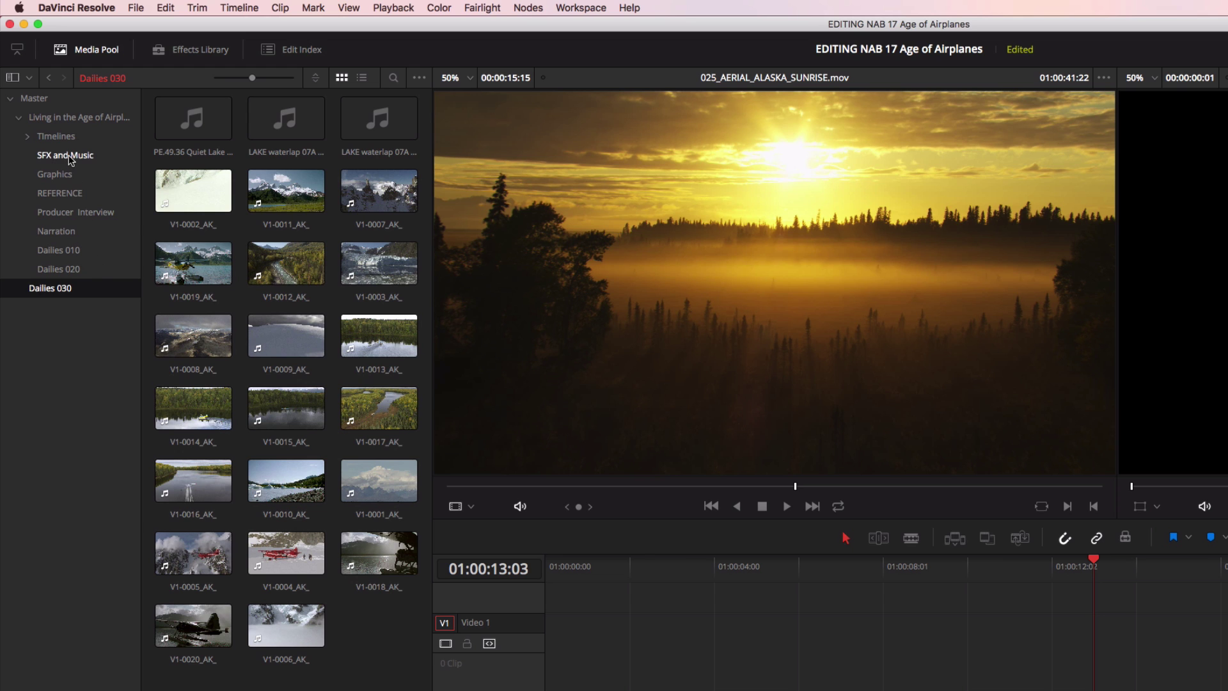
Move the three lake audio clips from Dailies 030 into SFX and Music.
right_click(48, 108)
left_click(87, 210)
left_click(86, 286)
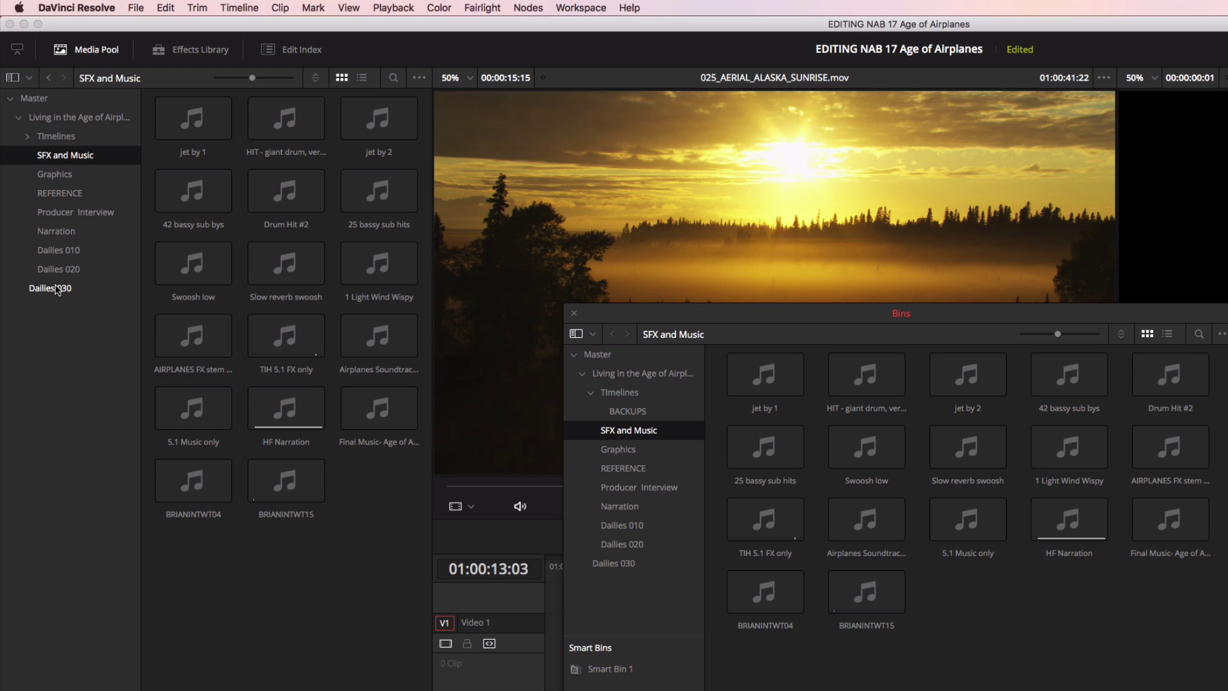
mouse_move(149, 122)
left_mouse_down()
mouse_move(412, 106)
mouse_move(1105, 630)
left_mouse_up()
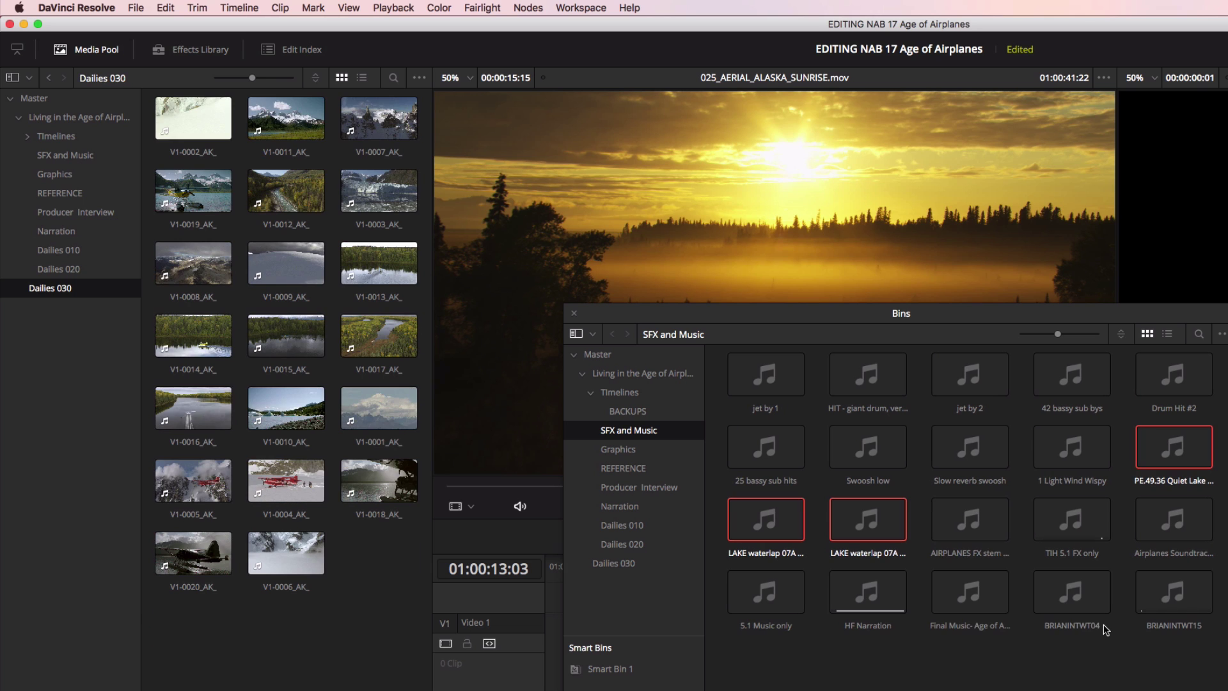
left_click(574, 312)
Try list view with Duration added and FPS removed, then show Dailies 010 thumbnails.
left_click_drag(252, 78, 257, 78)
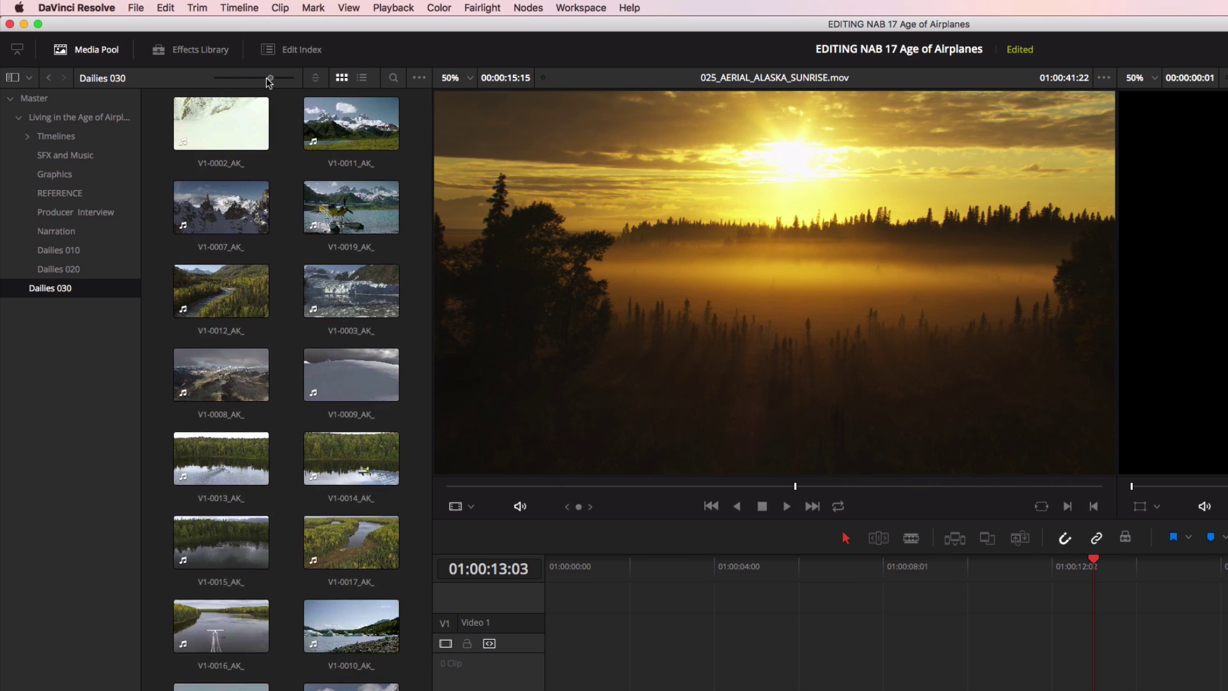
left_click(362, 78)
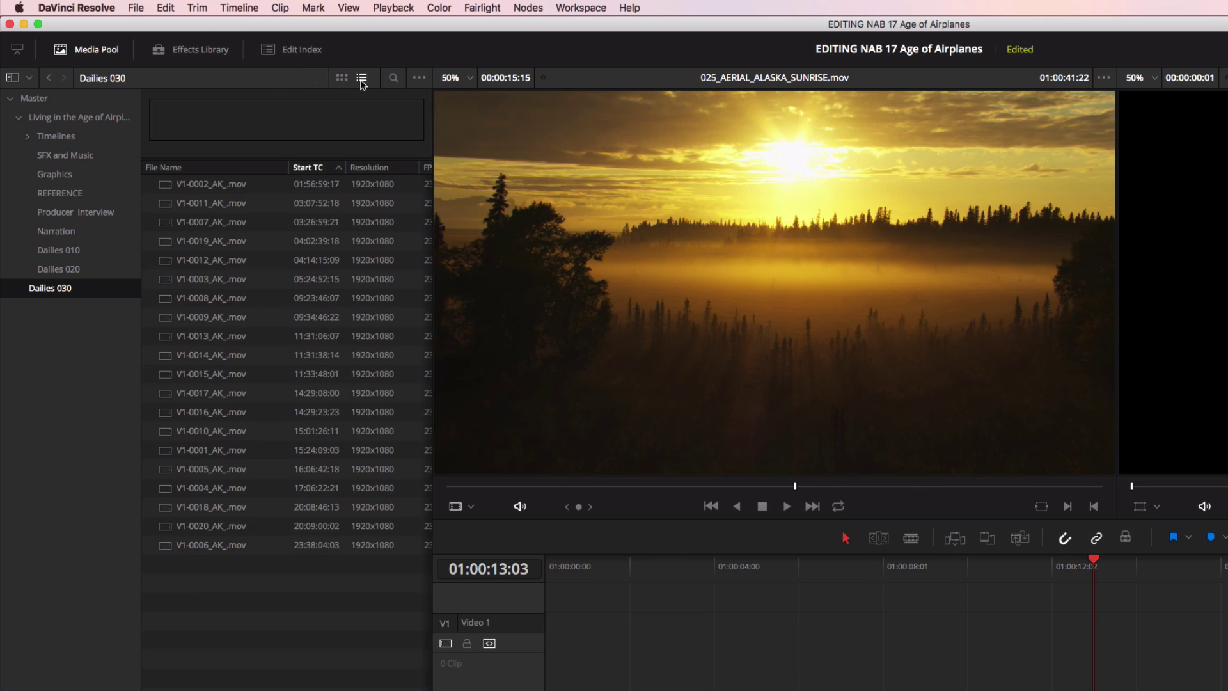
right_click(315, 169)
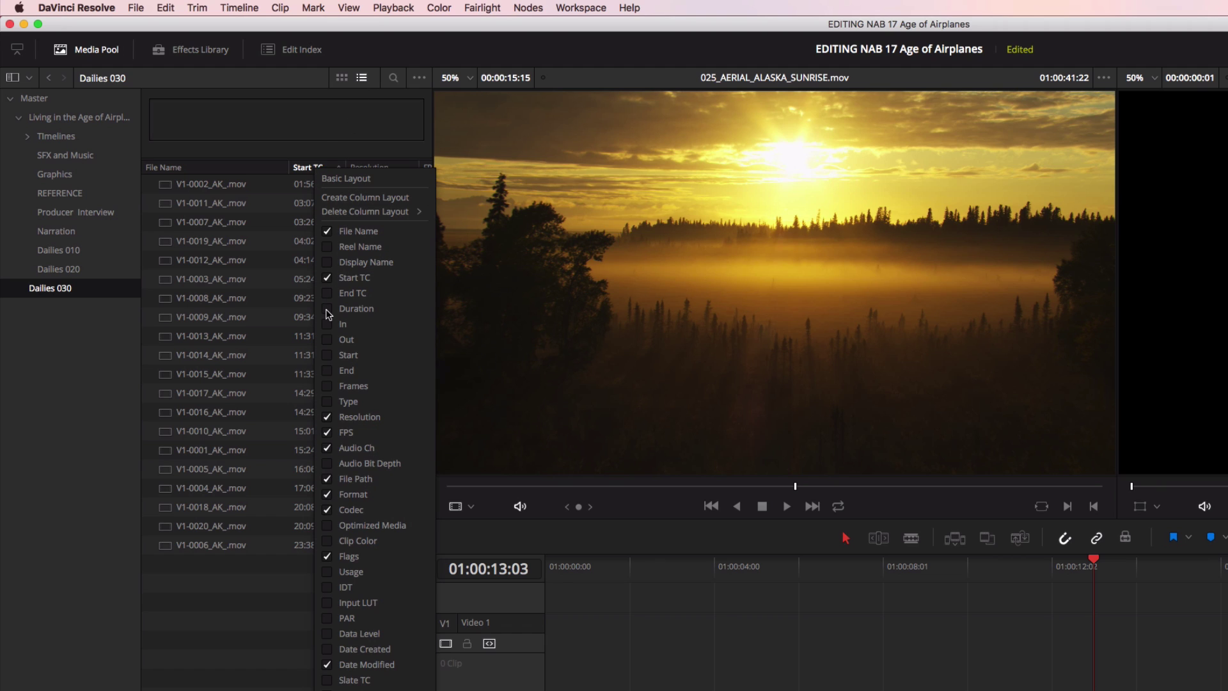
left_click(327, 309)
left_click(328, 432)
left_click(345, 179)
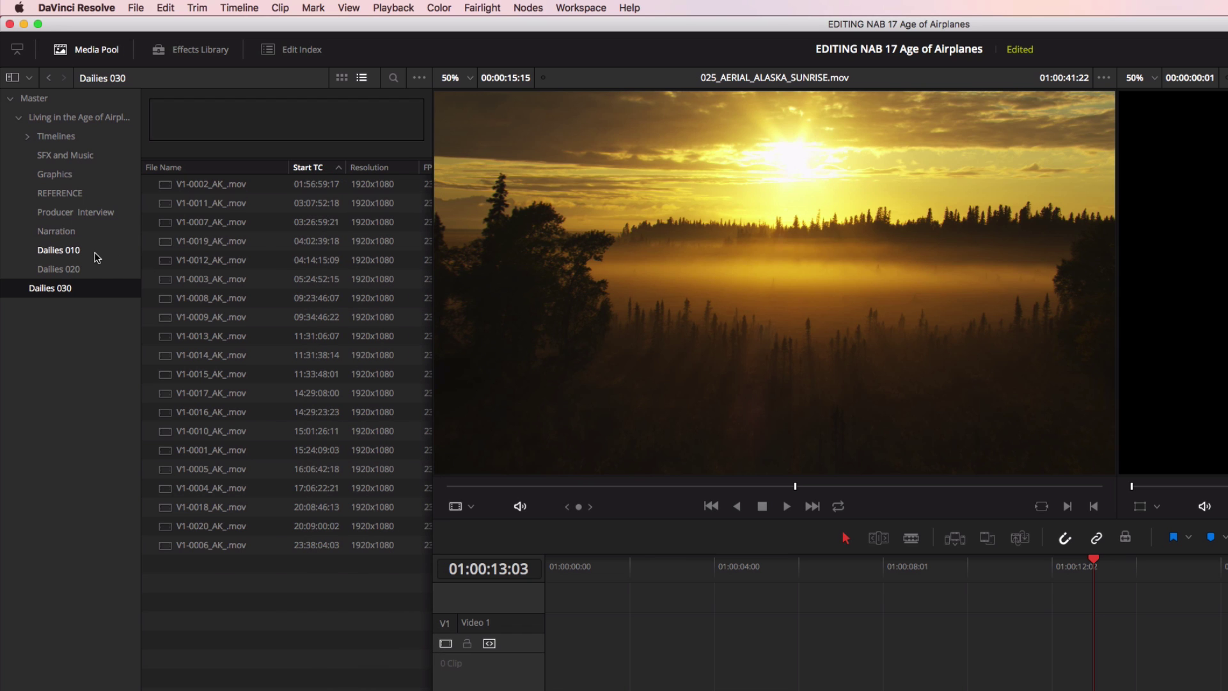
left_click(96, 256)
left_click(343, 80)
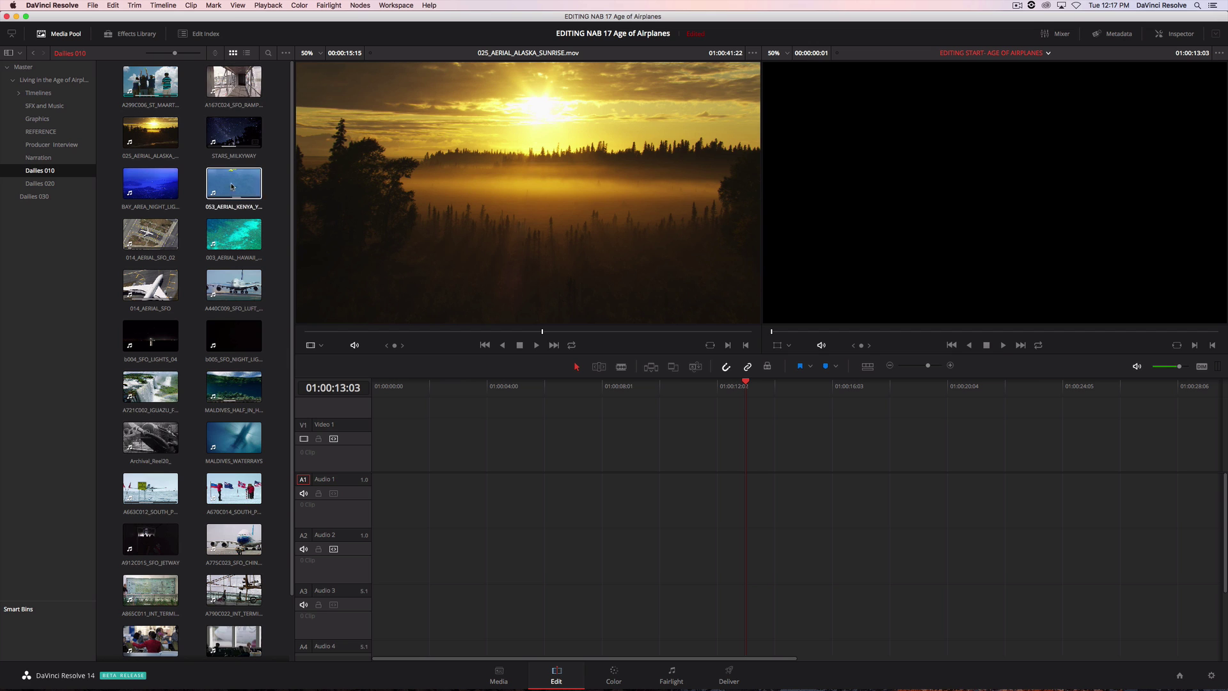
Set up a new smart bin with two Keywords rules: contains 'aerial' and contains 'plane'.
right_click(52, 628)
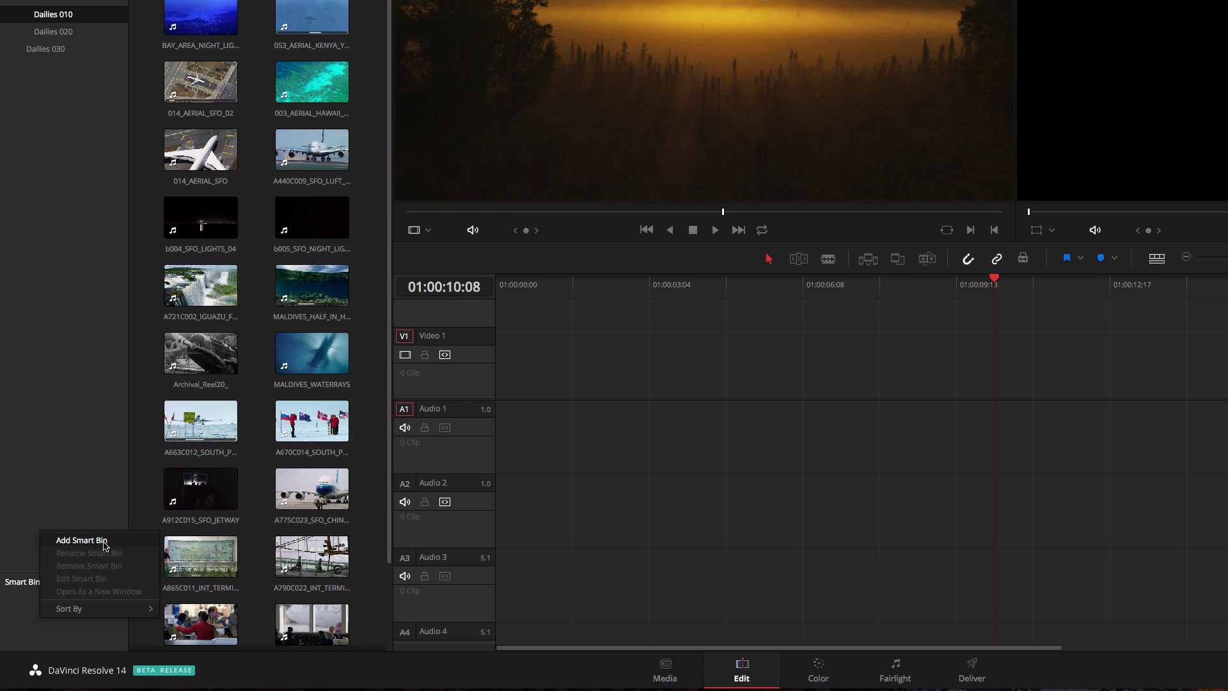
left_click(105, 568)
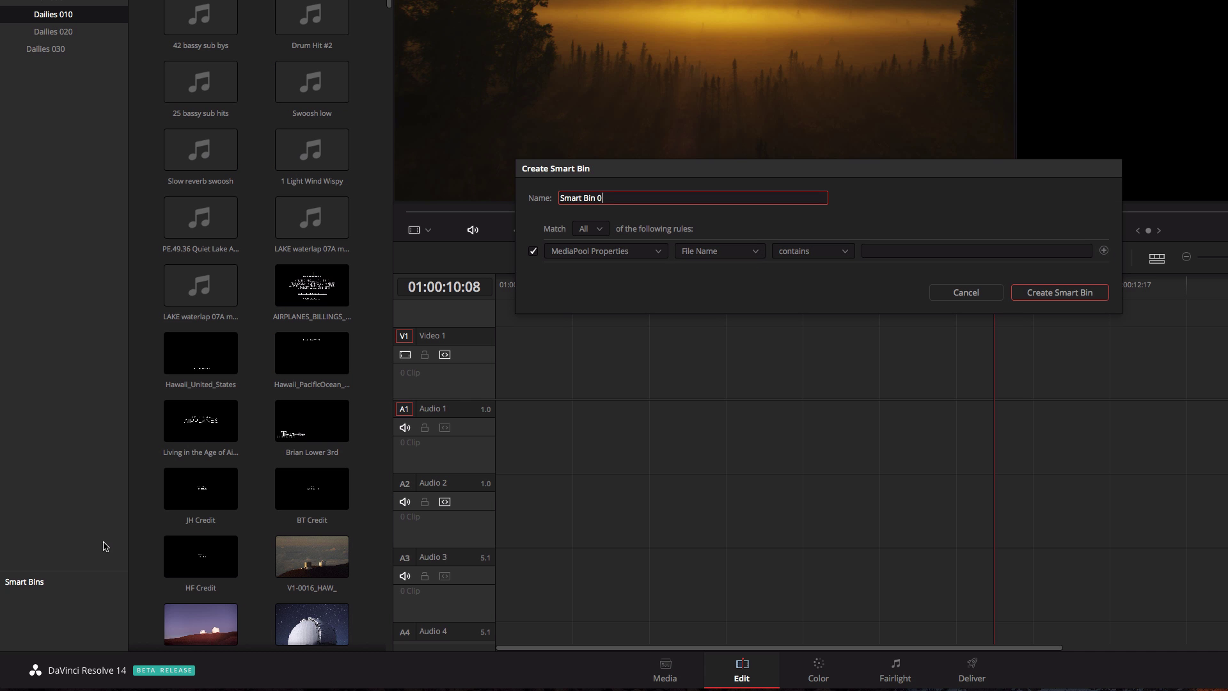
left_click(746, 255)
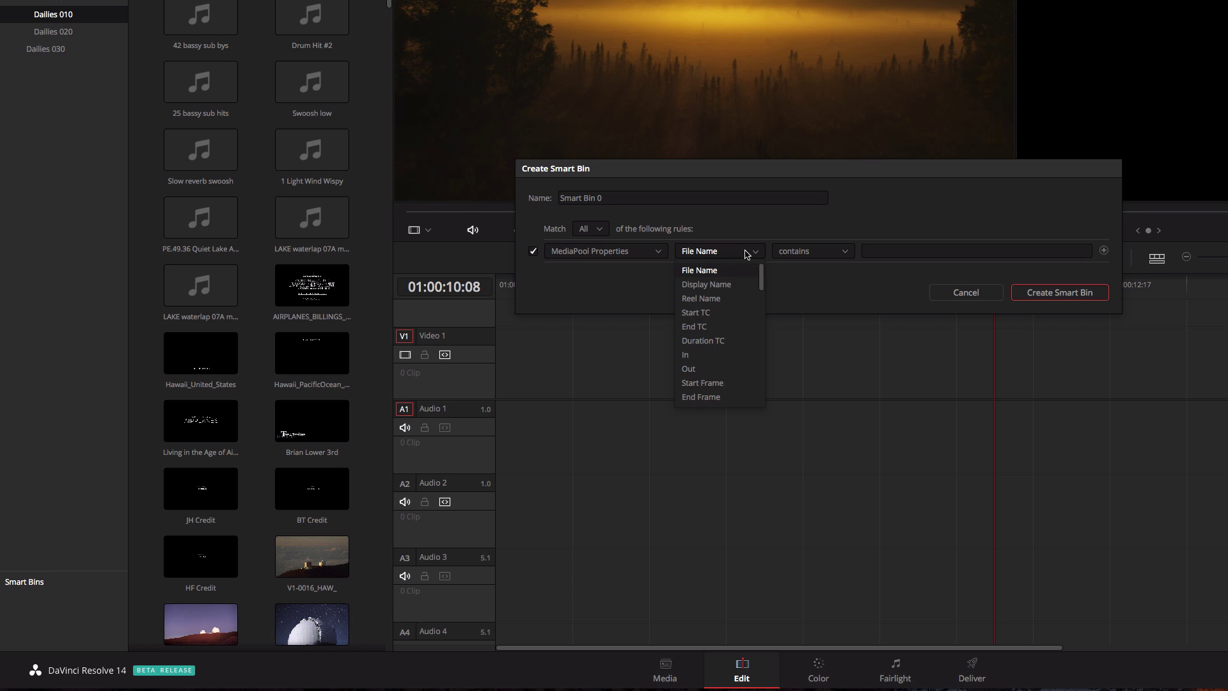
scroll(726, 323, "down", 5)
left_click(732, 399)
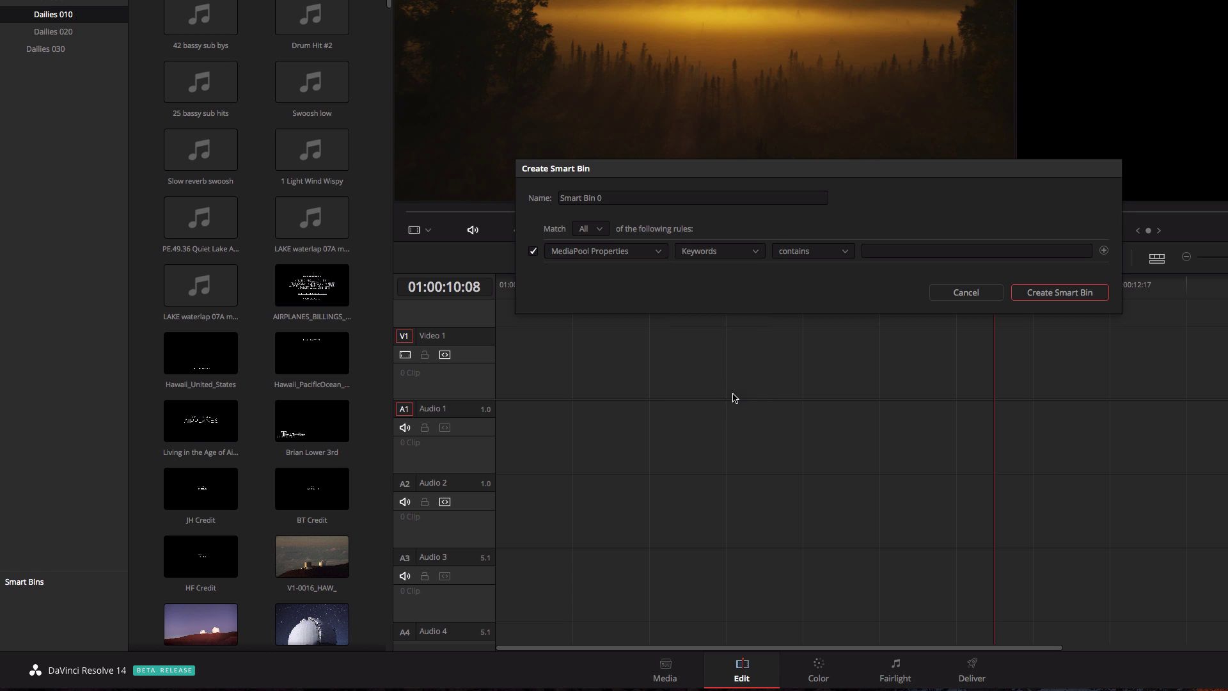
left_click(881, 251)
type("ae")
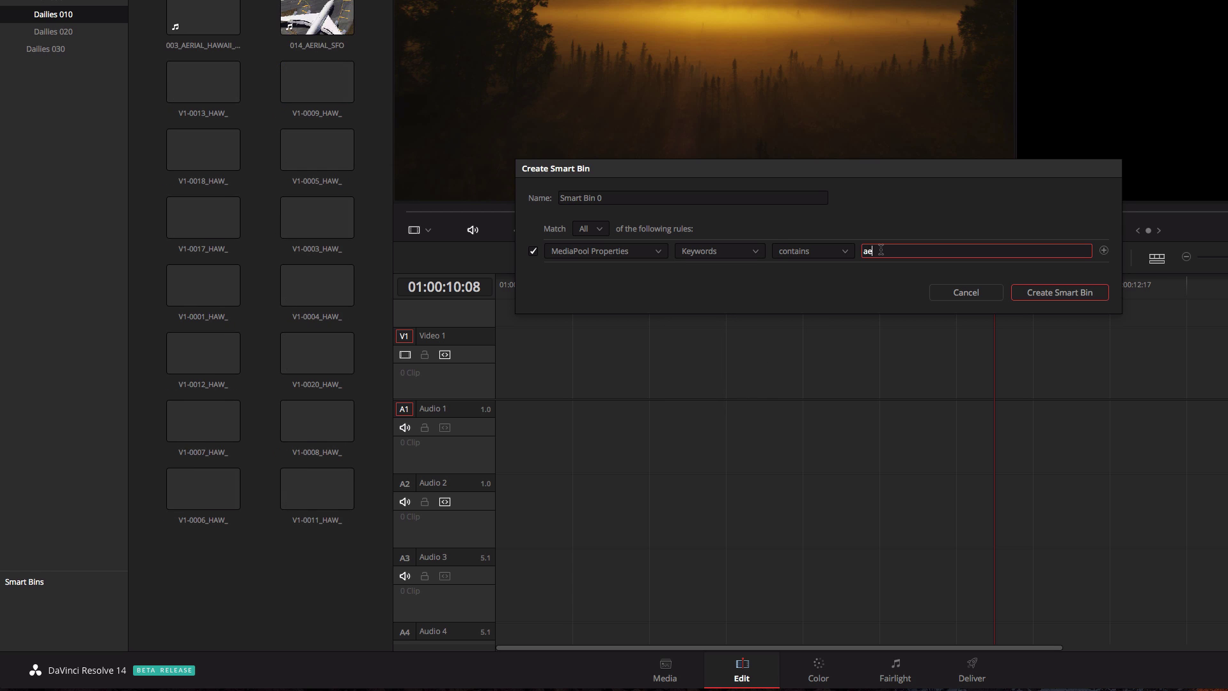
type("rial")
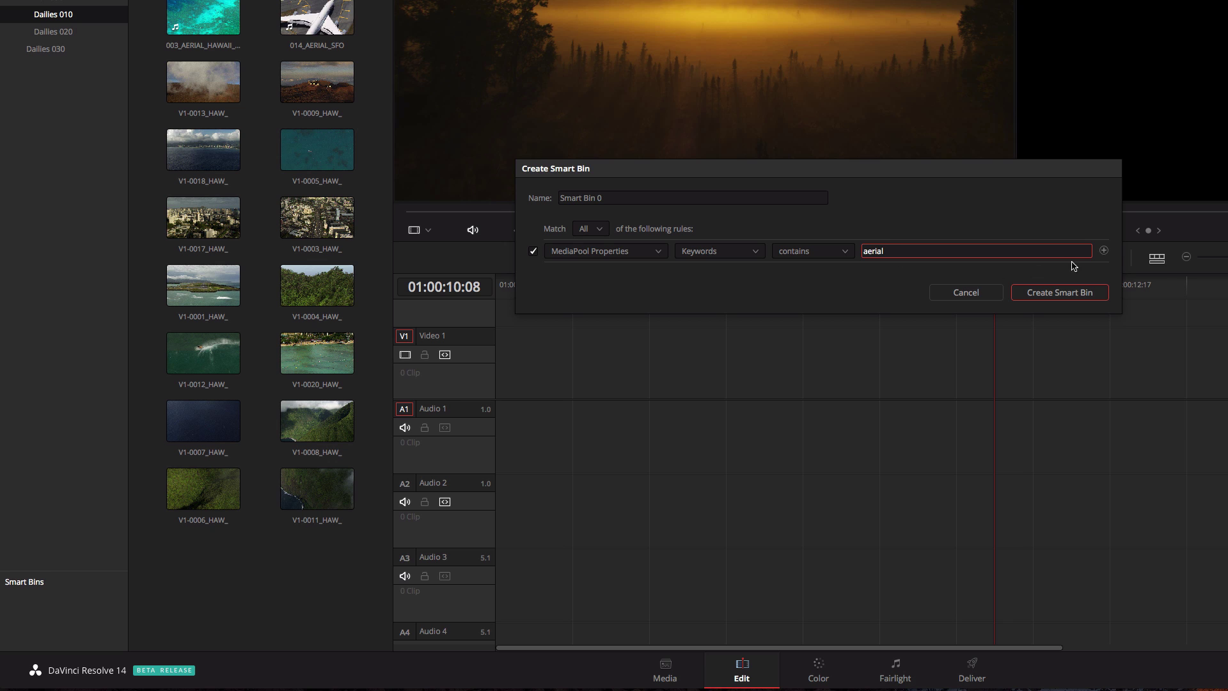
left_click(1105, 250)
left_click(1062, 272)
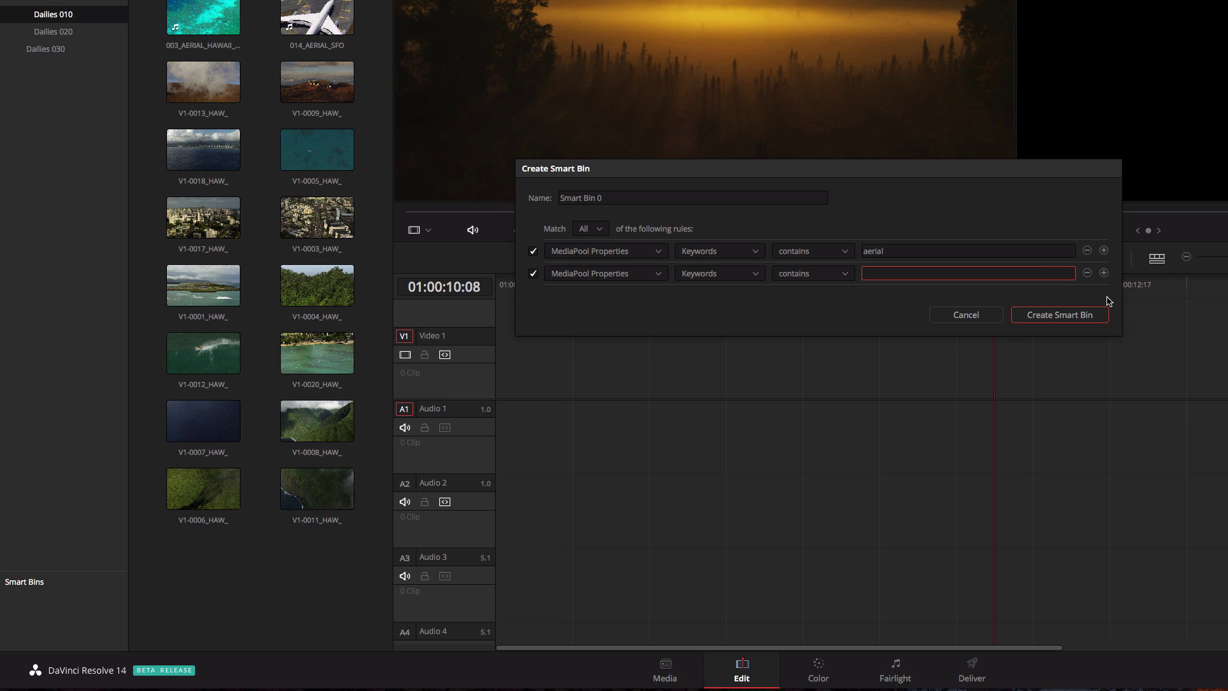
type("plane")
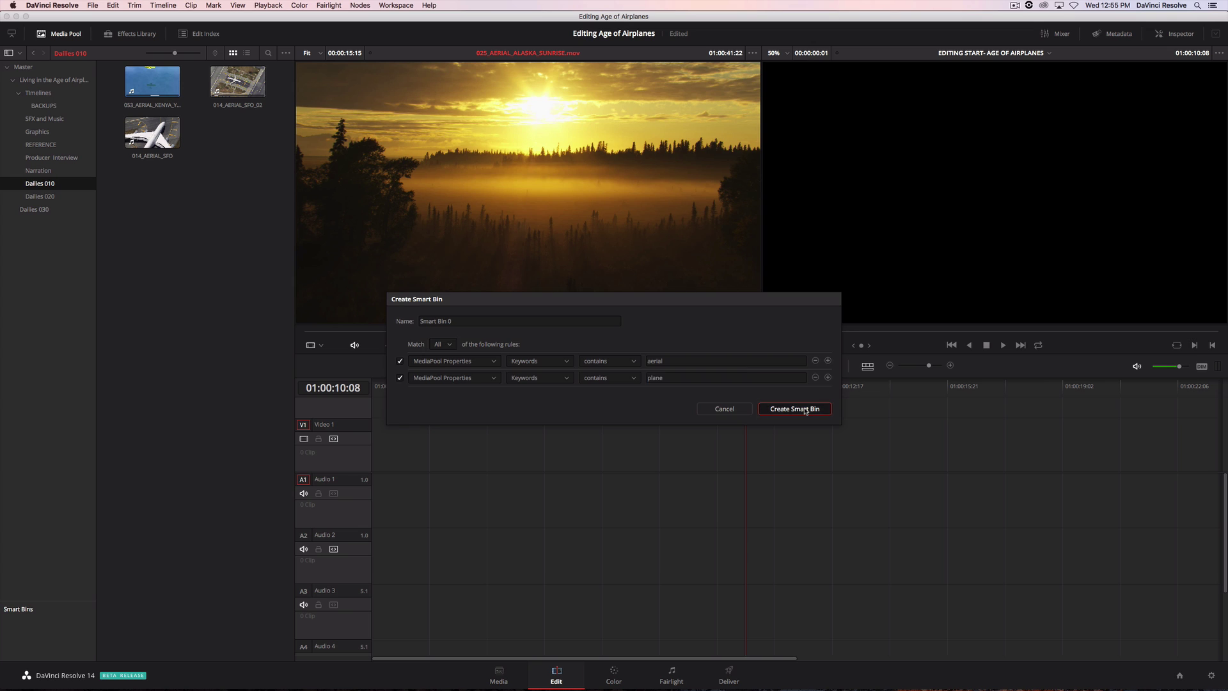
Create Smart Bin 0 and lay its three aerial plane clips onto the timeline.
left_click(1065, 315)
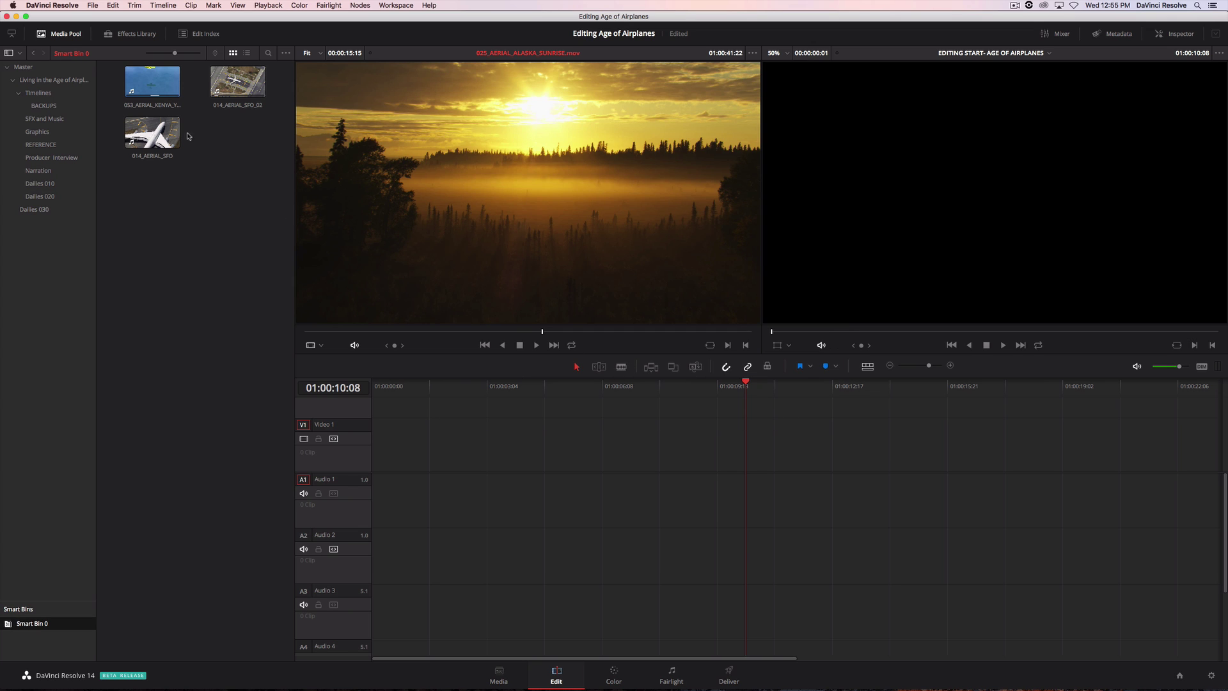
left_click_drag(116, 68, 236, 153)
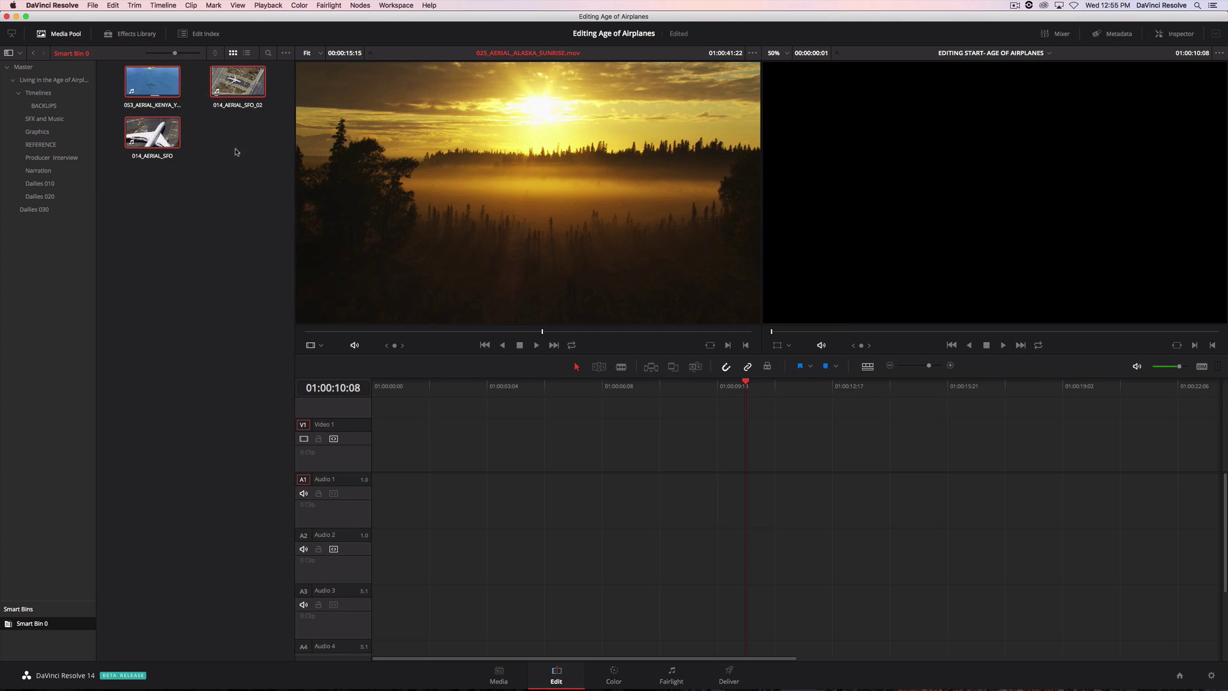
left_click_drag(232, 92, 369, 462)
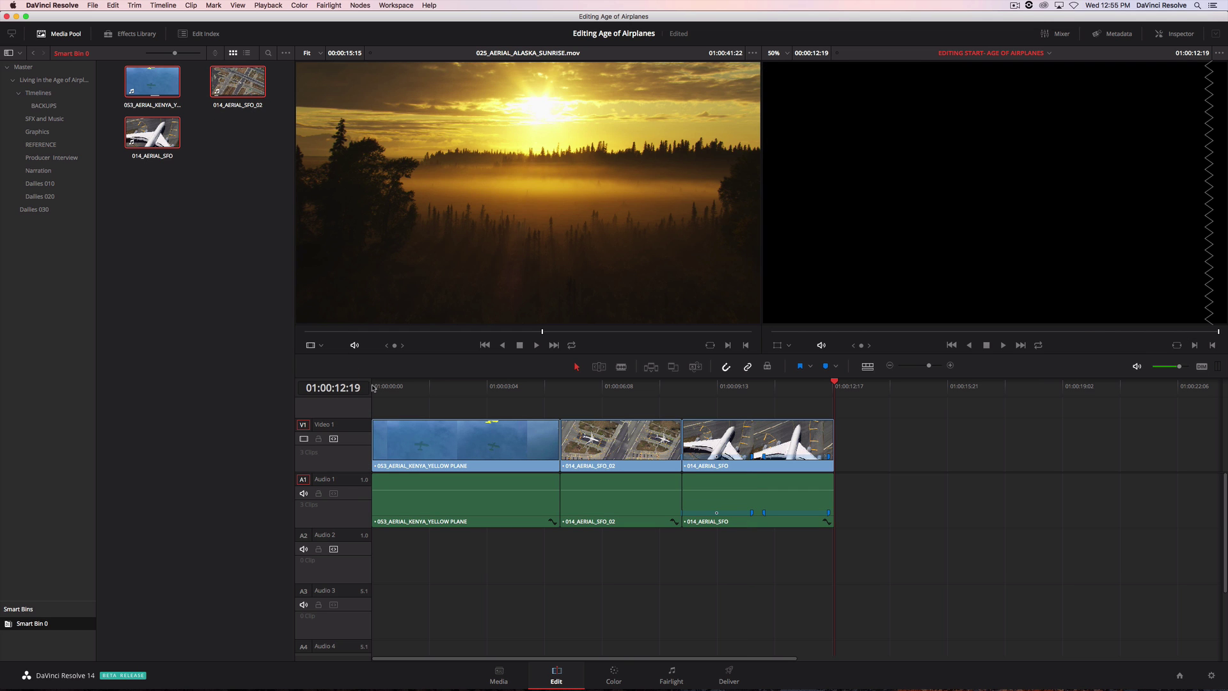
left_click_drag(373, 388, 782, 413)
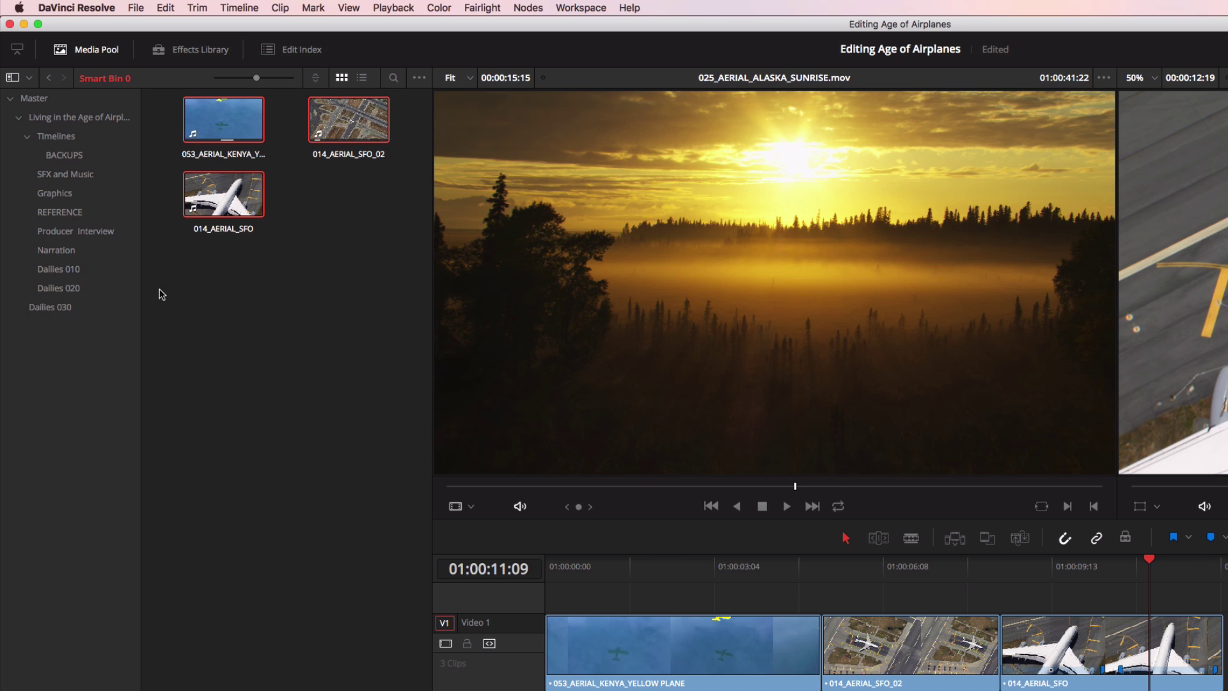
Append an eight-second In/Out section of ST_MAARTEN_LANDING_W_PEOPLE to the timeline end.
left_click(91, 272)
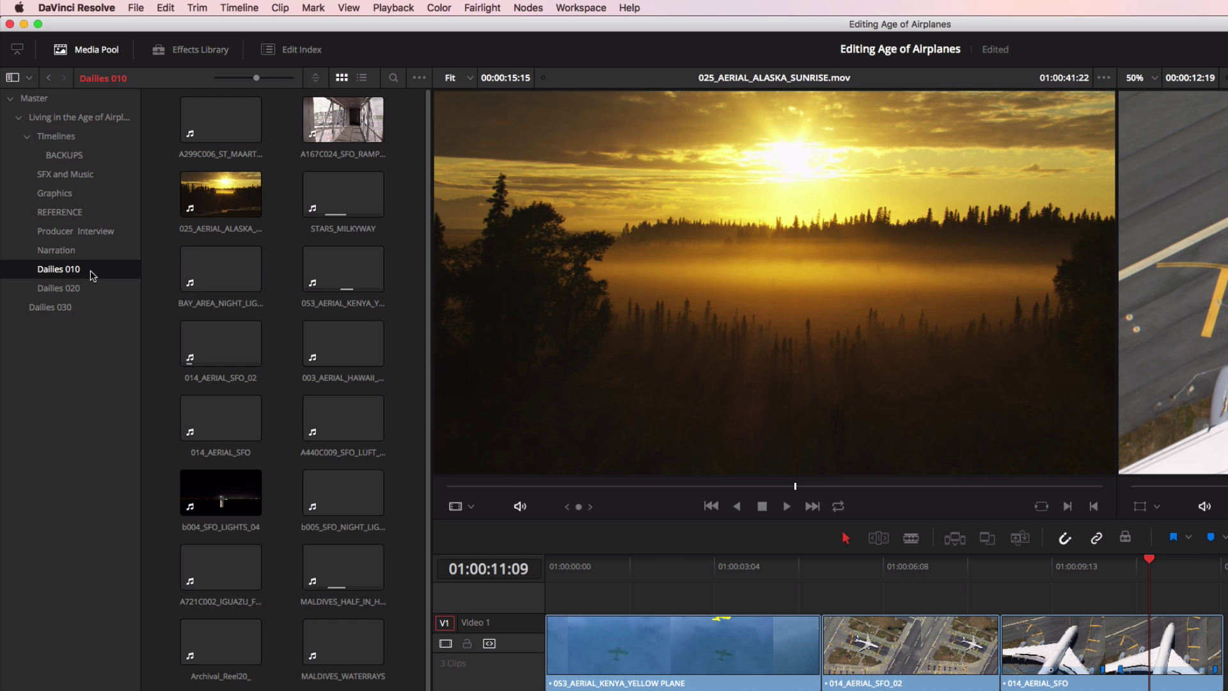
left_click(232, 128)
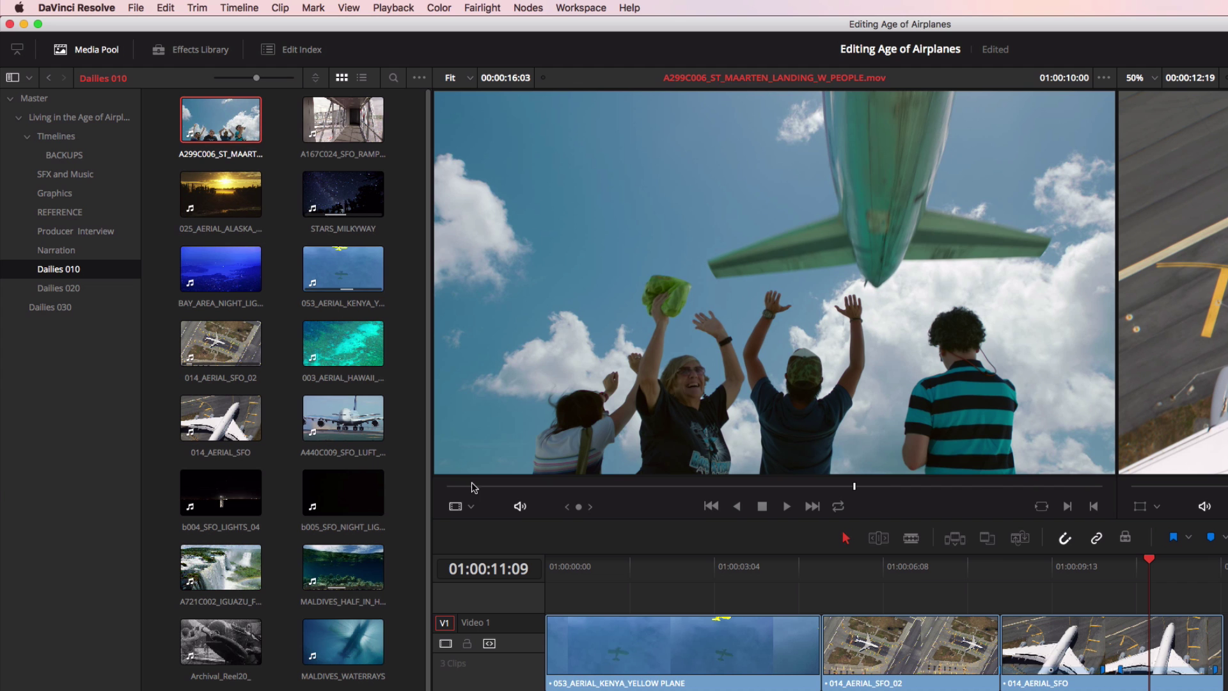
left_click_drag(473, 487, 568, 487)
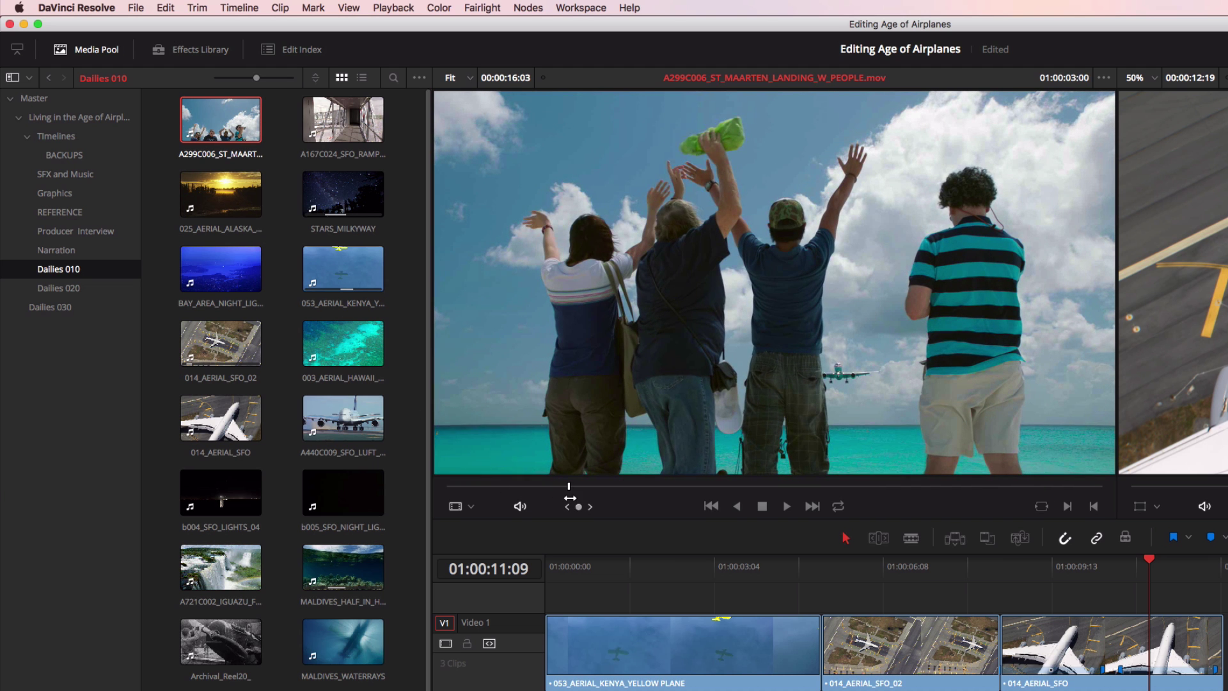
key("i")
left_click_drag(569, 487, 902, 509)
key("o")
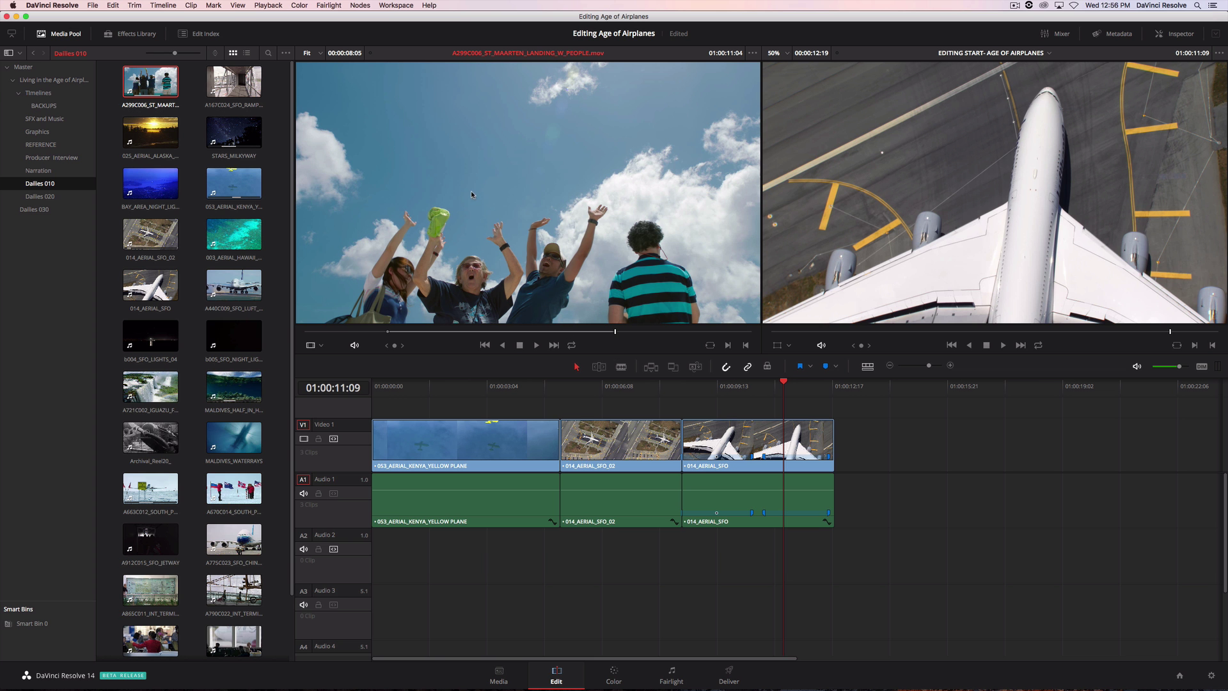
left_click_drag(471, 194, 1031, 191)
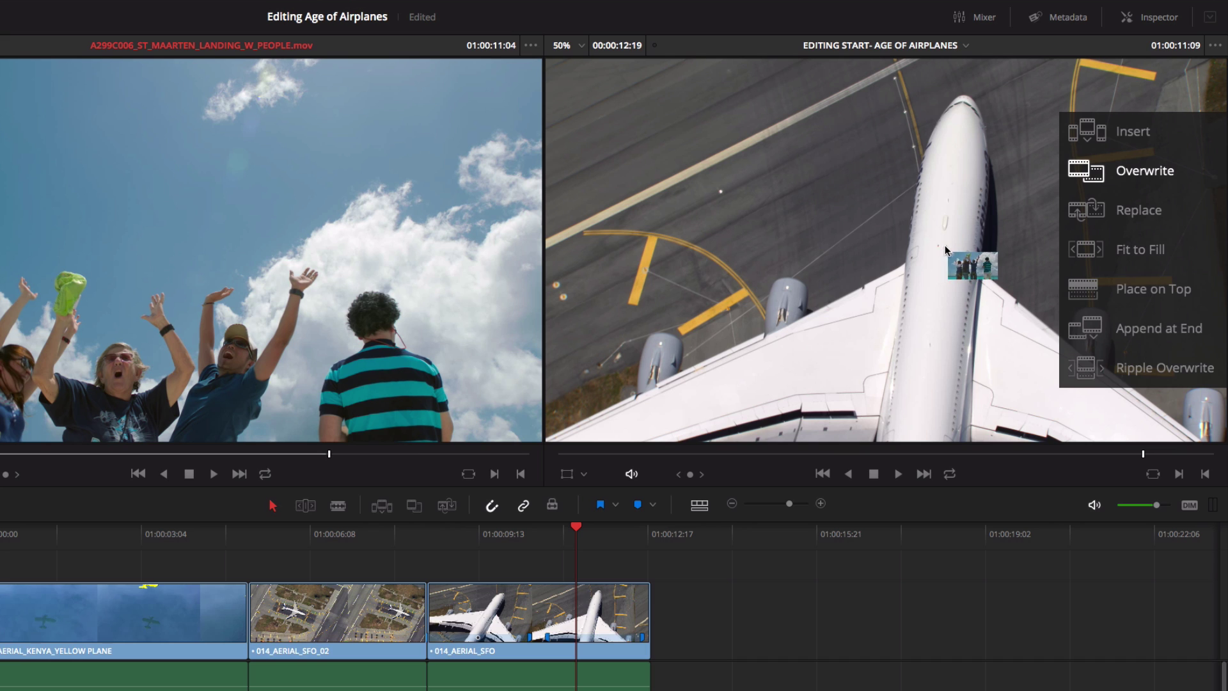
left_click_drag(940, 248, 1095, 334)
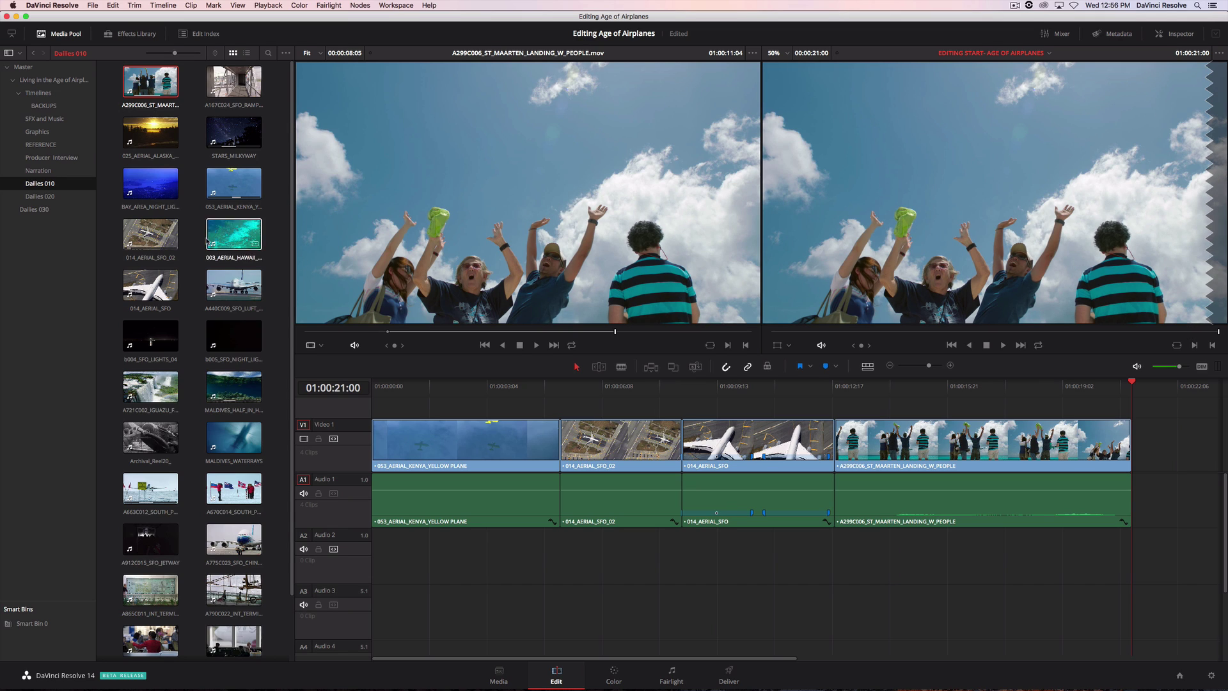
Load 01_Brian_Int_Edit in the source viewer with a zoomed audio waveform.
left_click(51, 157)
double_click(237, 87)
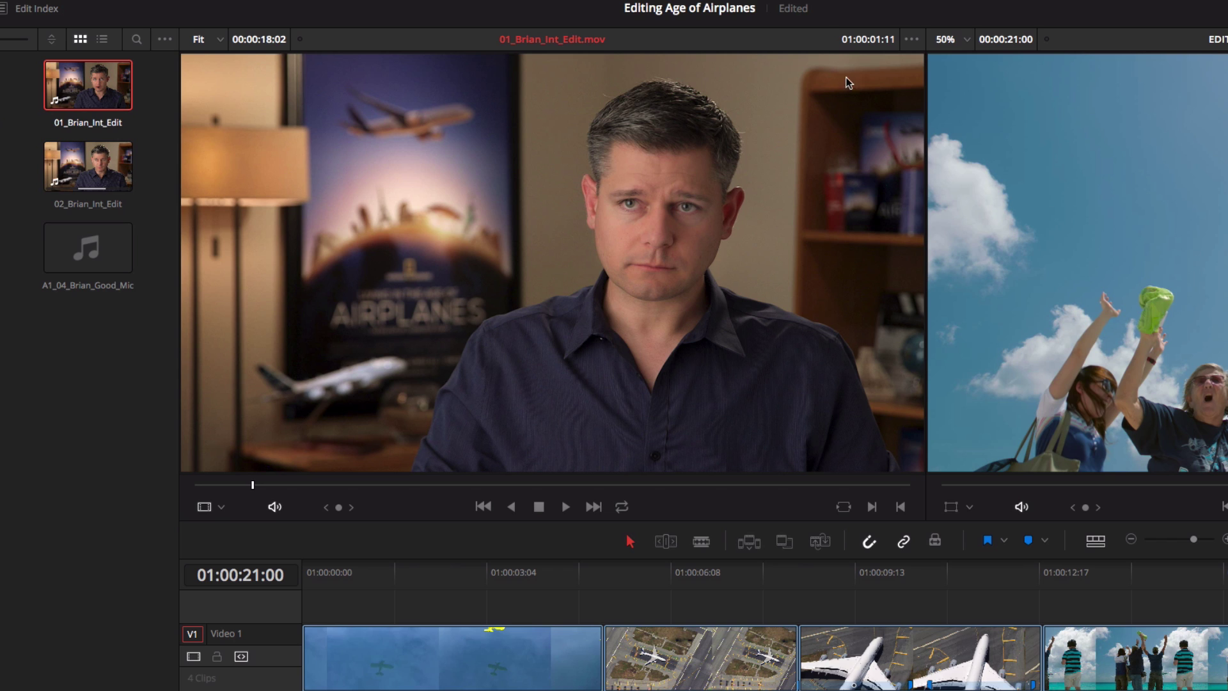
left_click(911, 39)
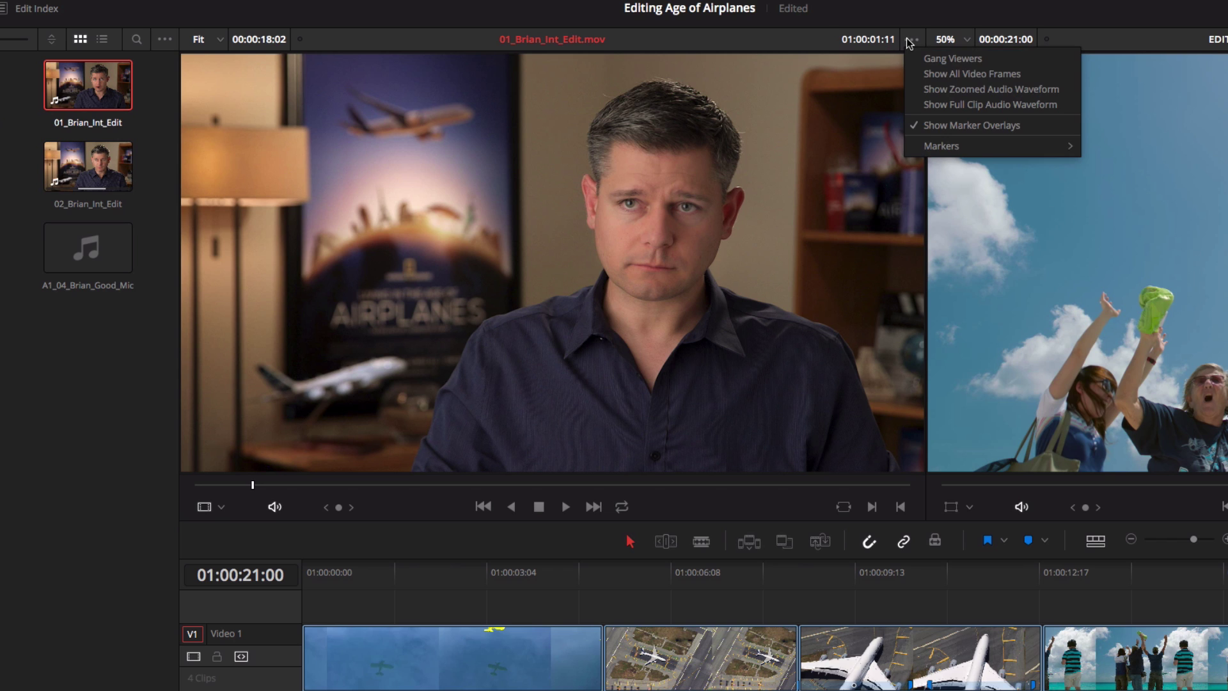
left_click(927, 88)
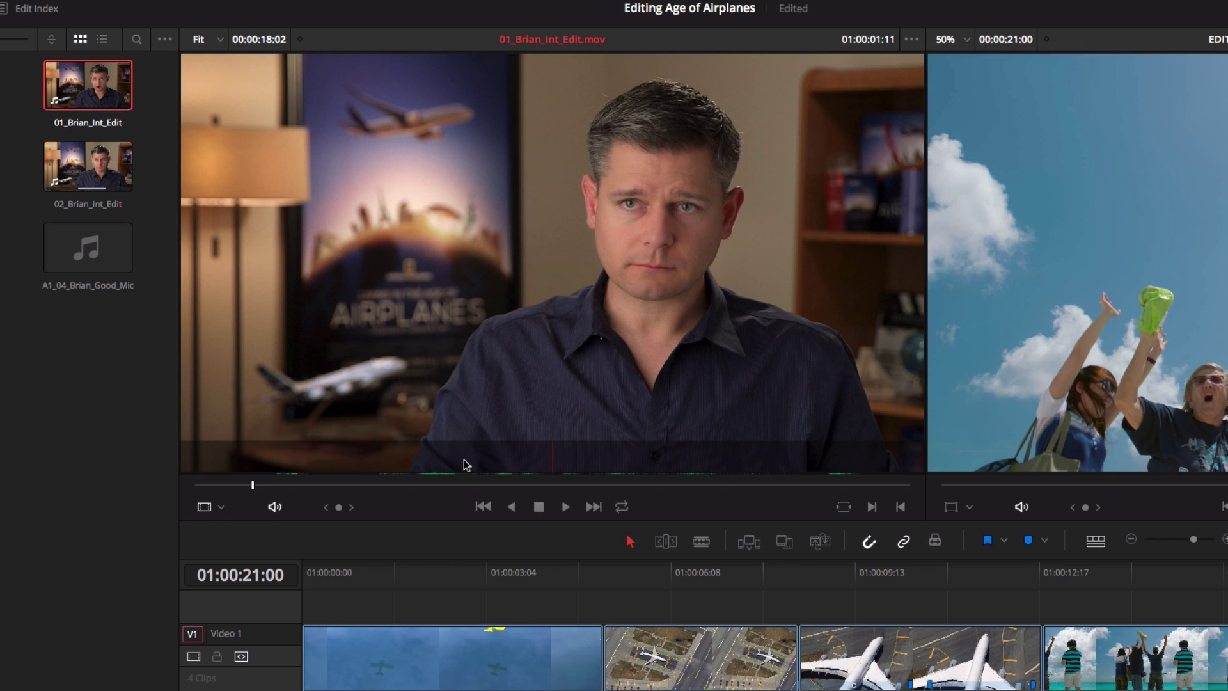
Mark an interview soundbite and insert it after the yellow-plane aerial.
left_click_drag(267, 486, 406, 500)
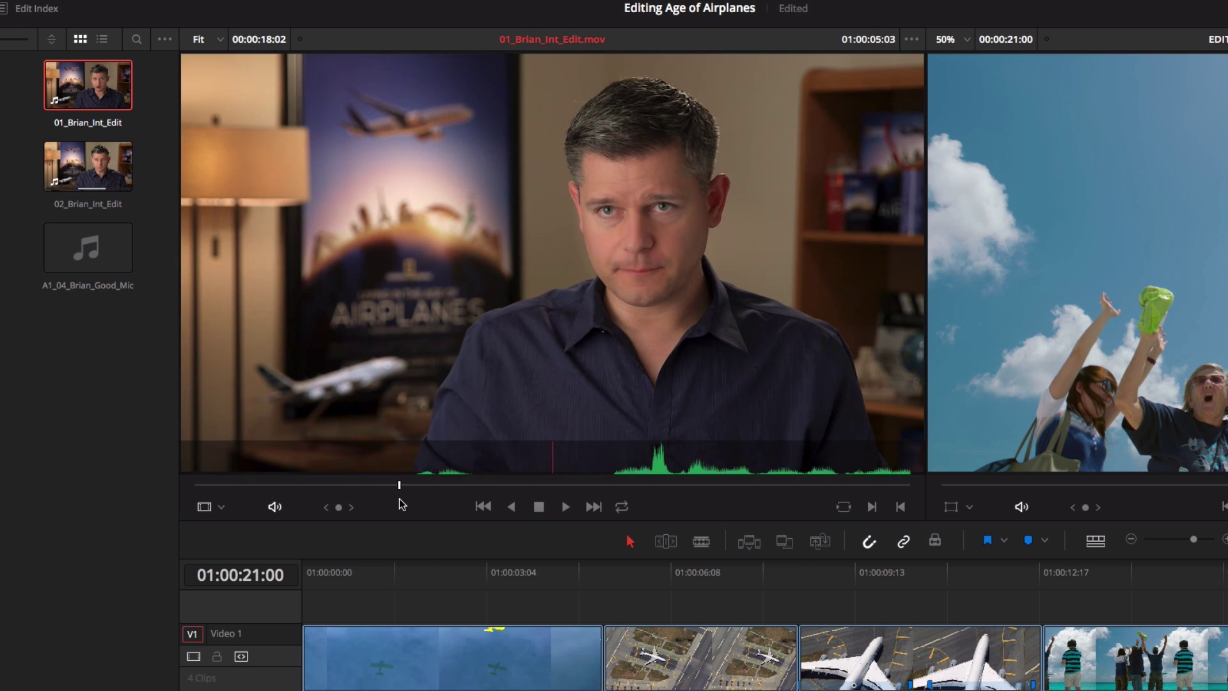
key("i")
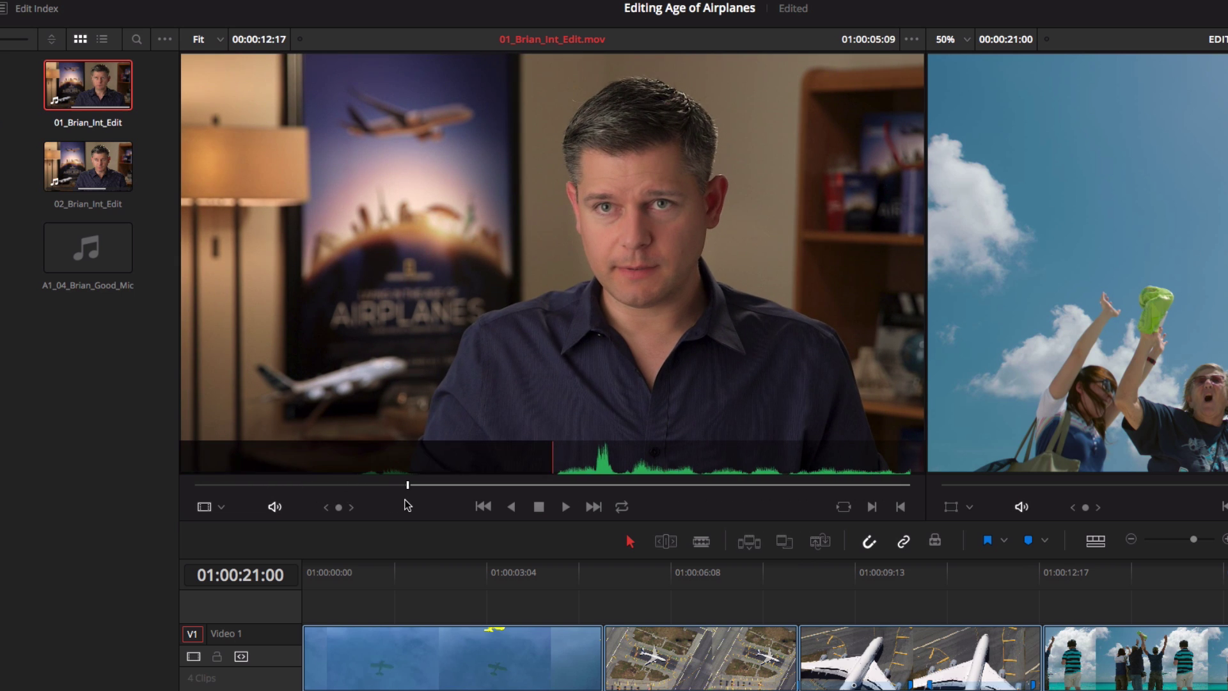
key("space")
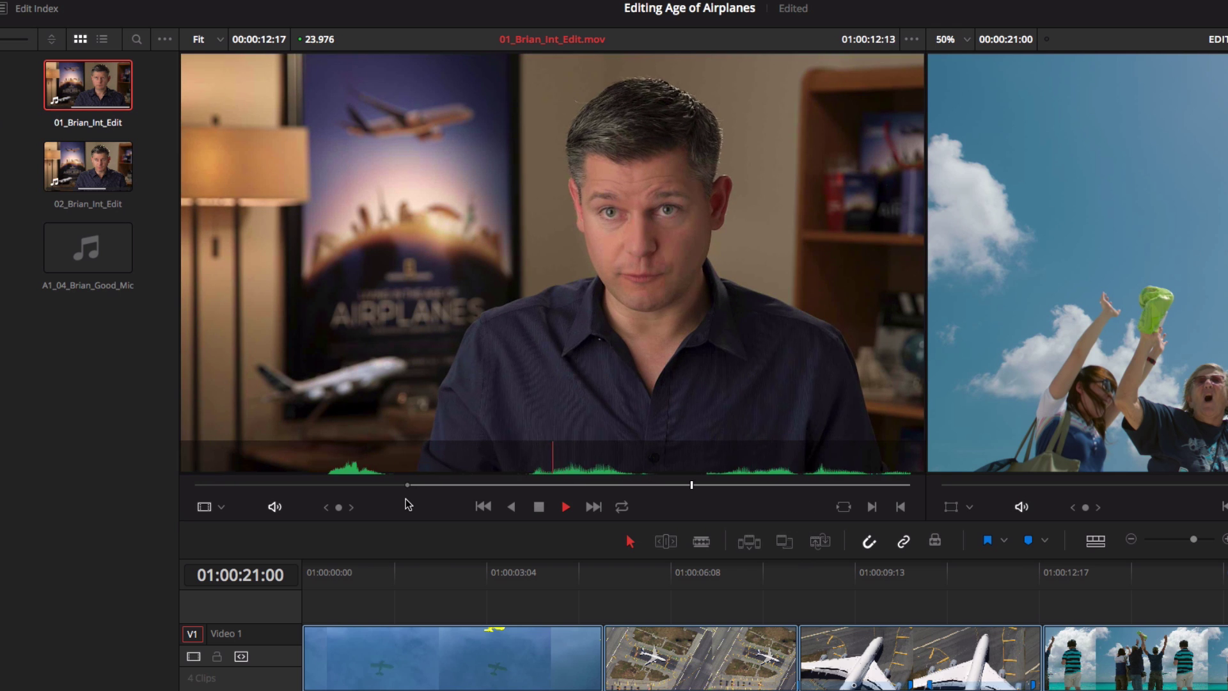
key("space")
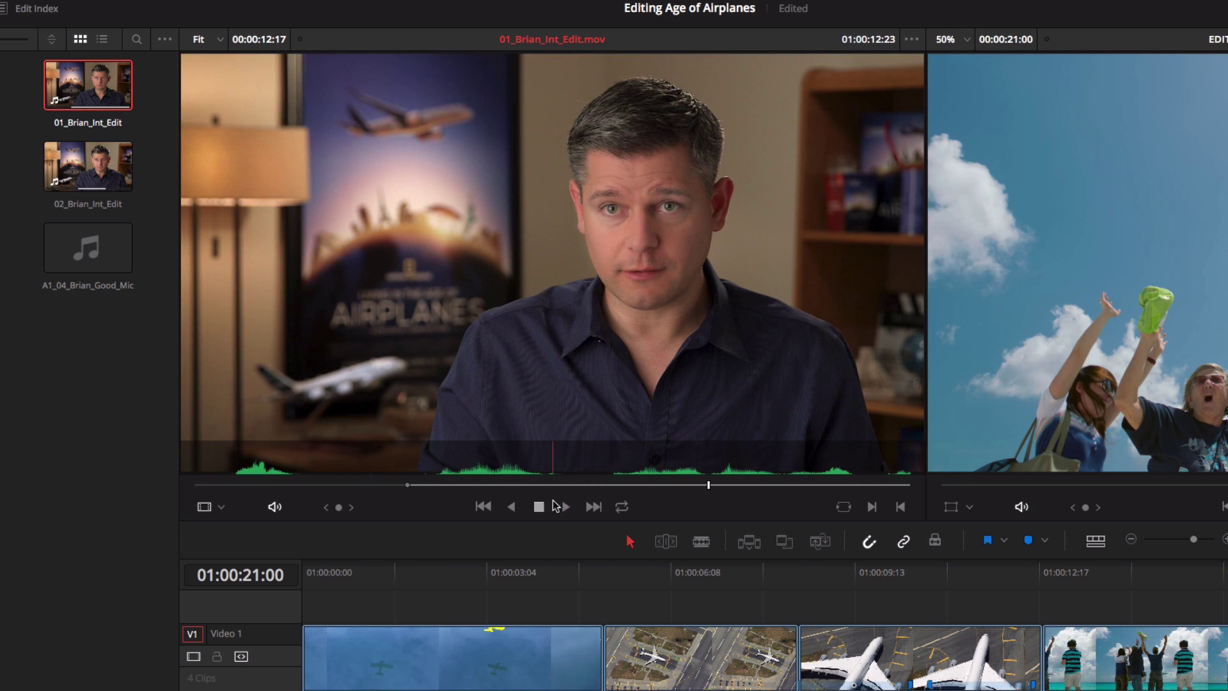
left_click_drag(710, 492, 714, 490)
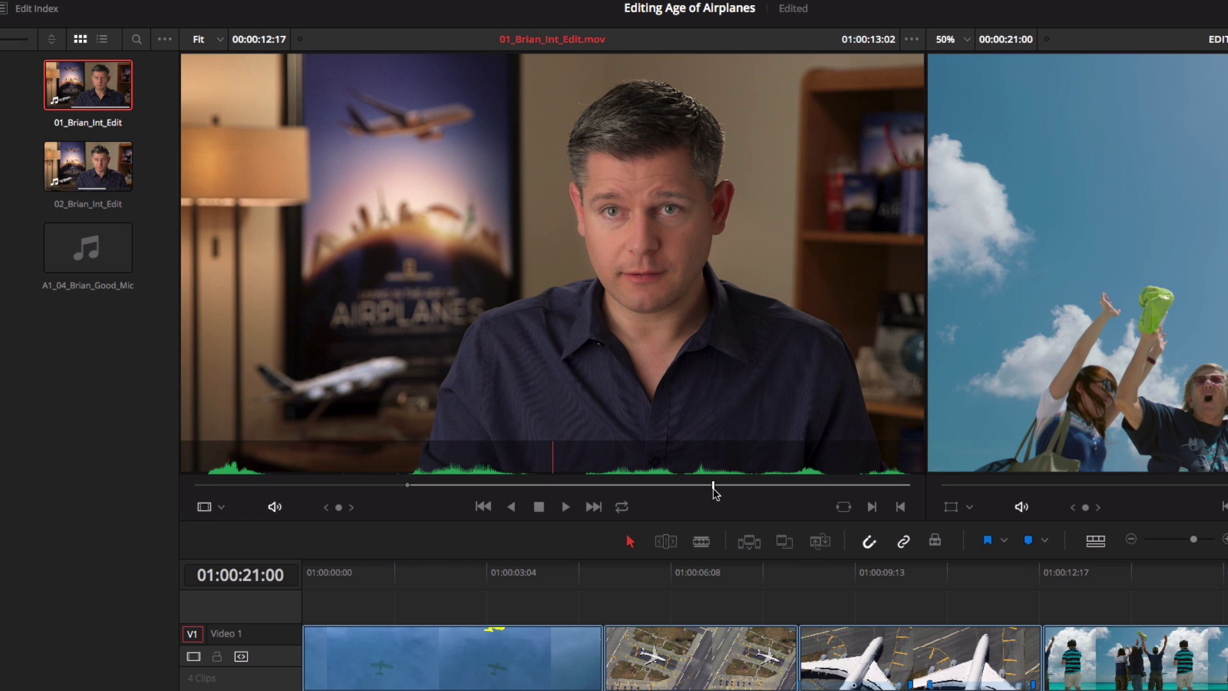
key("o")
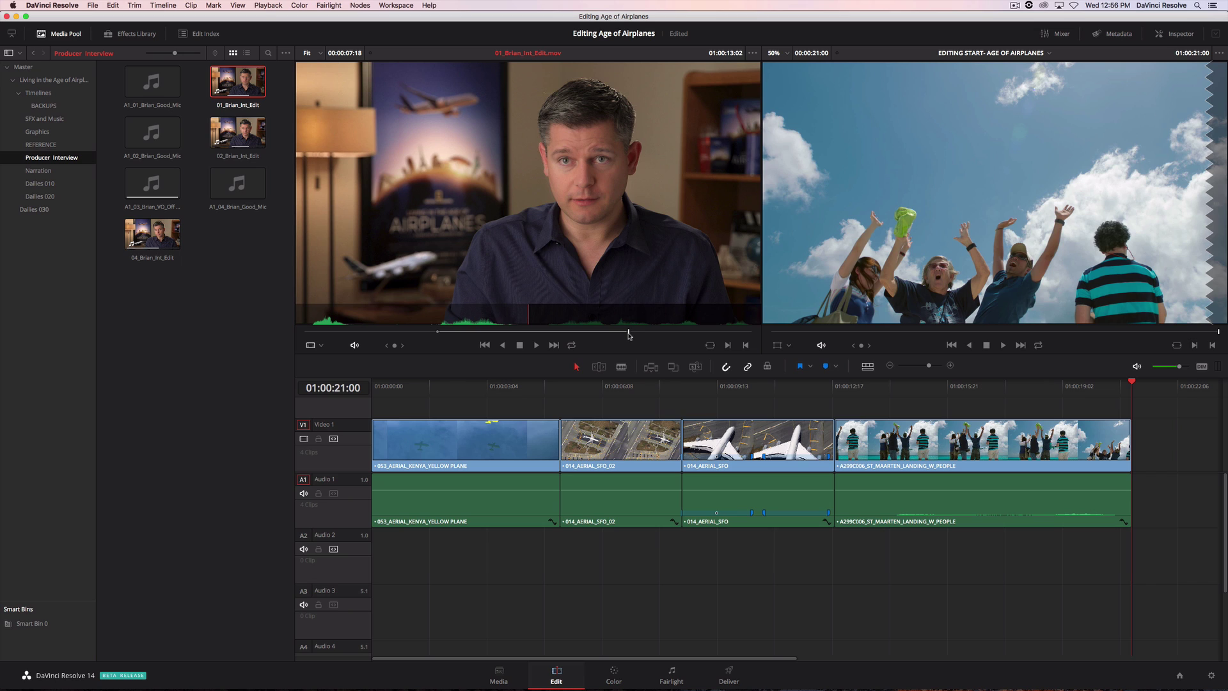
left_click_drag(1131, 384, 553, 388)
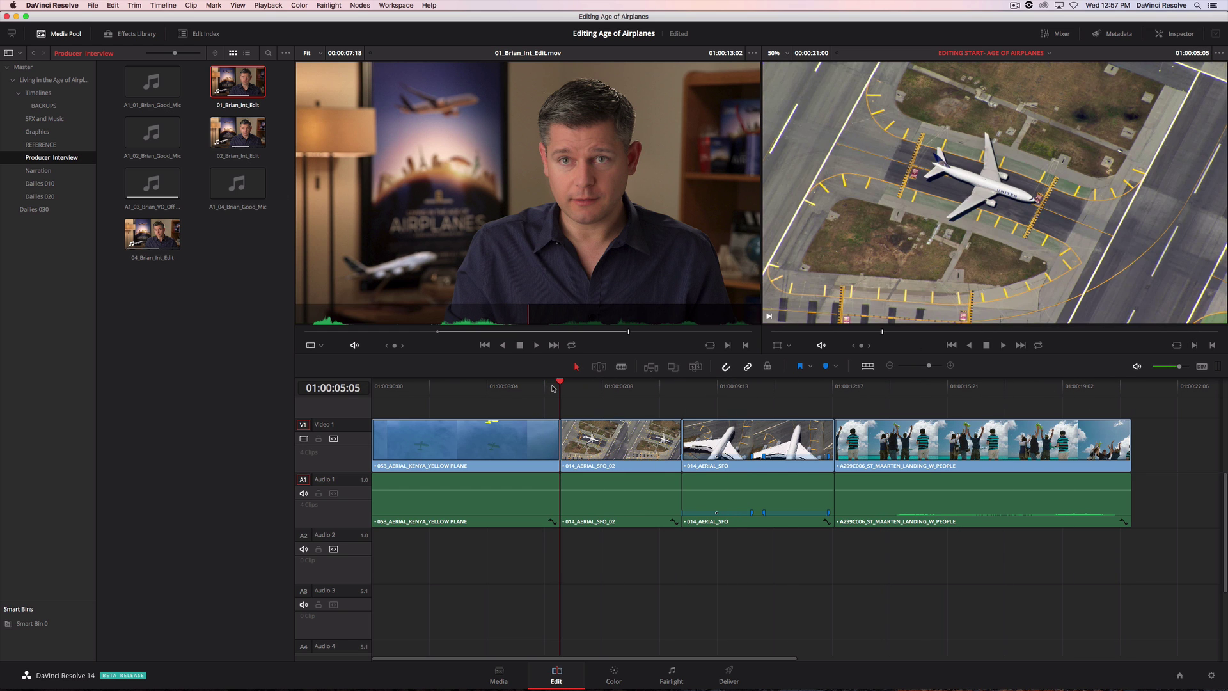
mouse_move(489, 236)
left_mouse_down()
mouse_move(1095, 163)
mouse_move(1126, 114)
left_mouse_up()
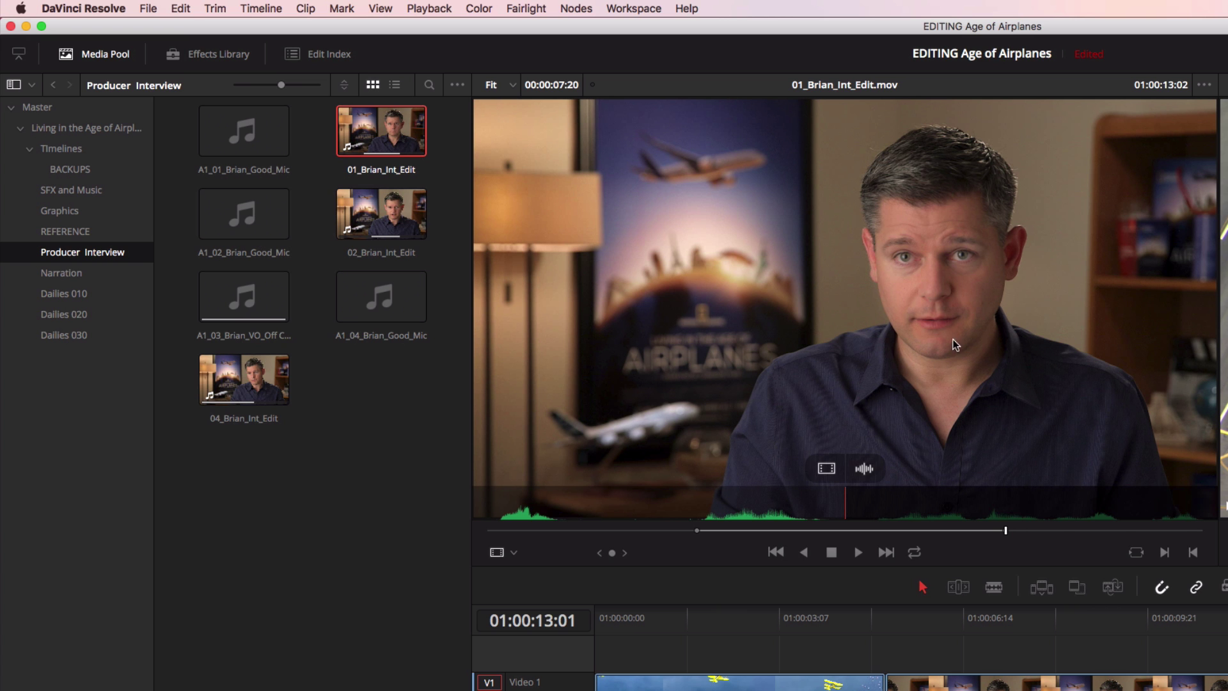
Add 02_Brian_Int_Edit audio on a new track below A1.
double_click(233, 132)
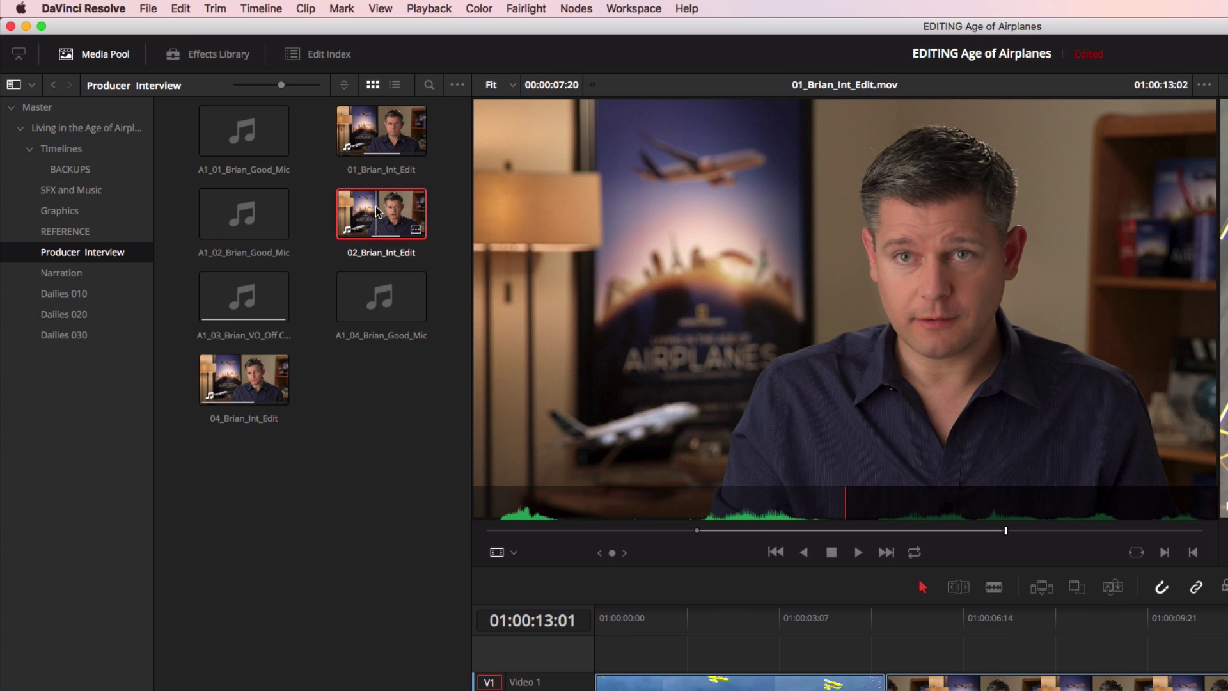
mouse_move(527, 192)
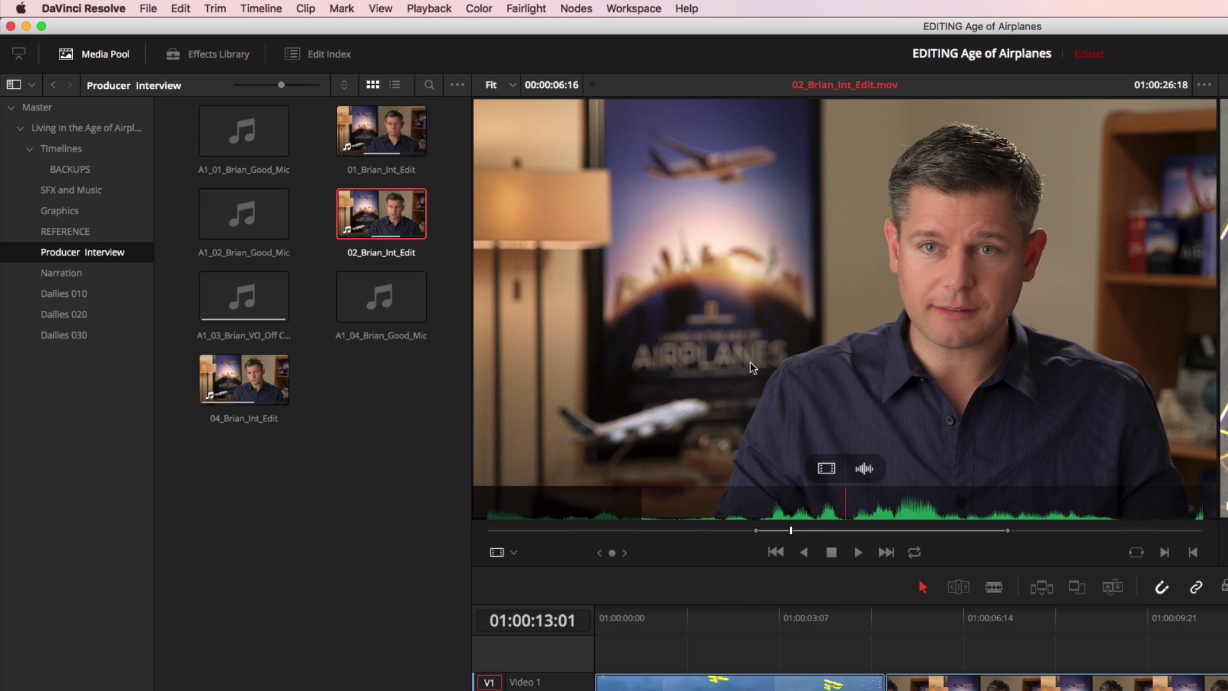
left_click_drag(827, 471, 474, 358)
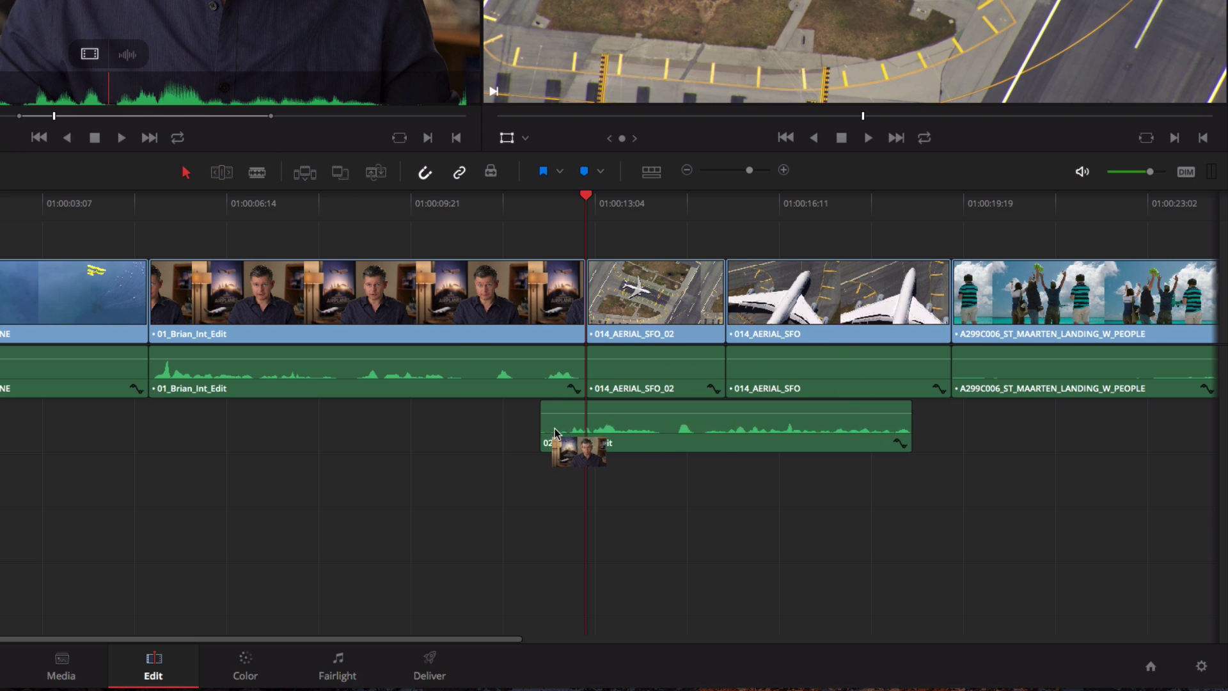
left_click_drag(473, 359, 701, 432)
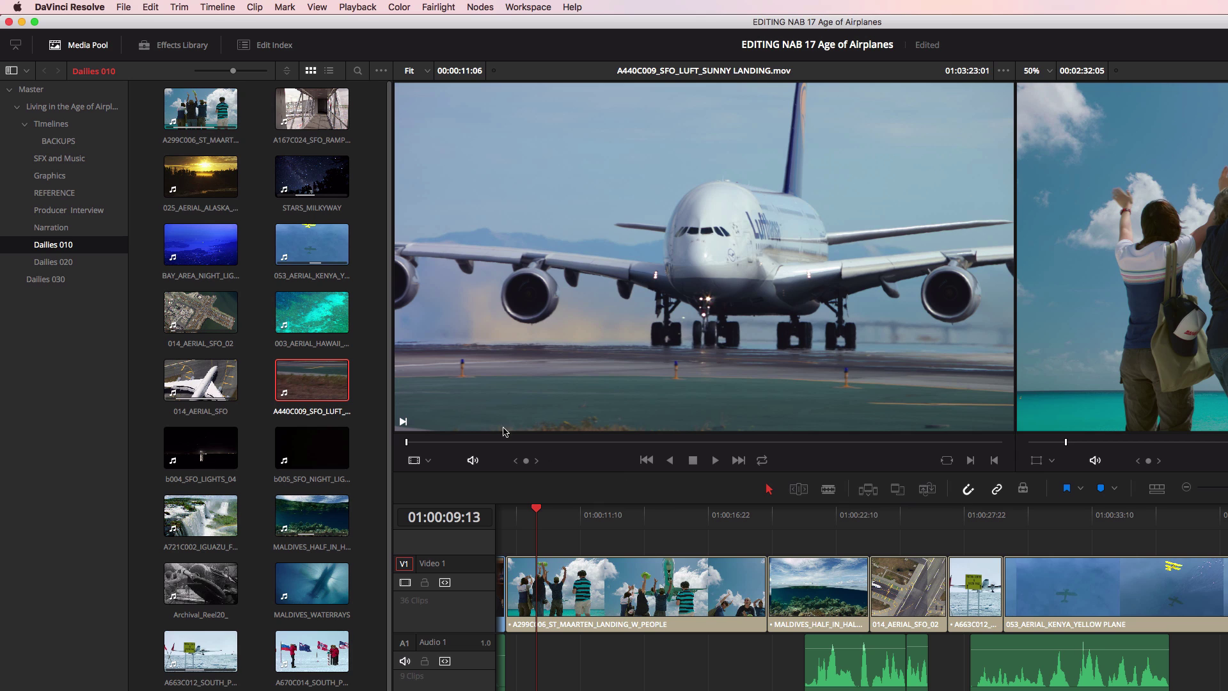
left_click(112, 6)
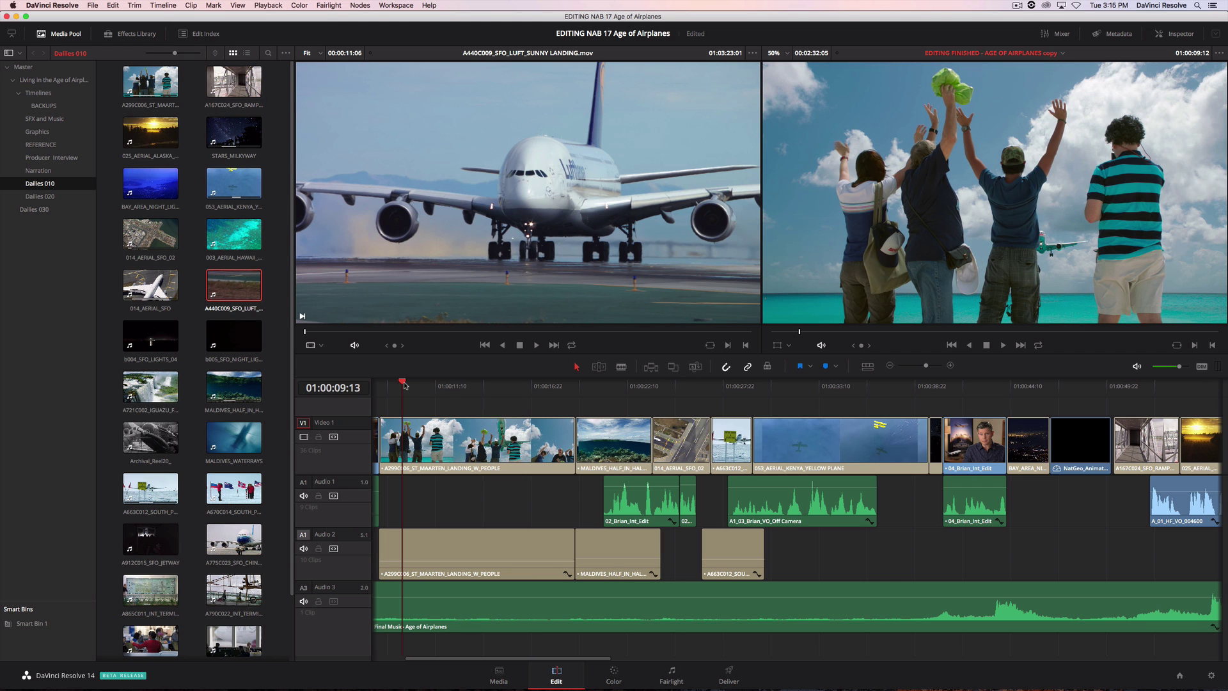
left_click_drag(404, 384, 494, 408)
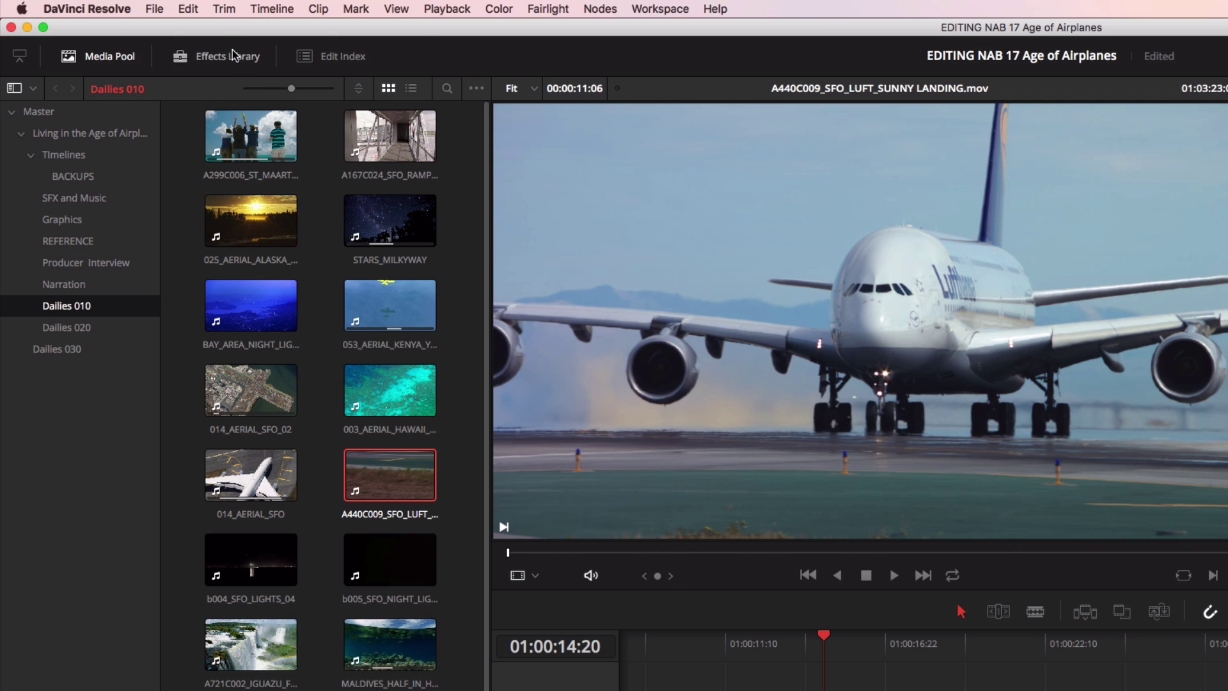
left_click(135, 5)
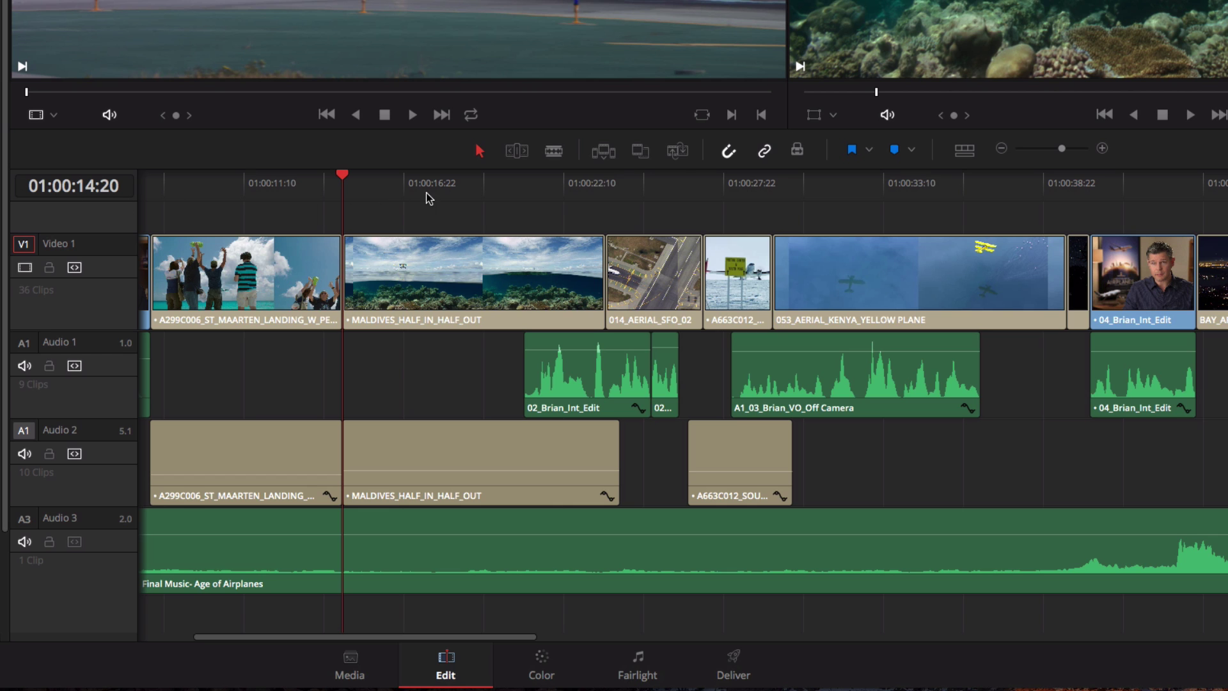
In Trim mode, ripple-shorten the Kenya yellow-plane clip and slip MALDIVES about one second.
left_click(515, 152)
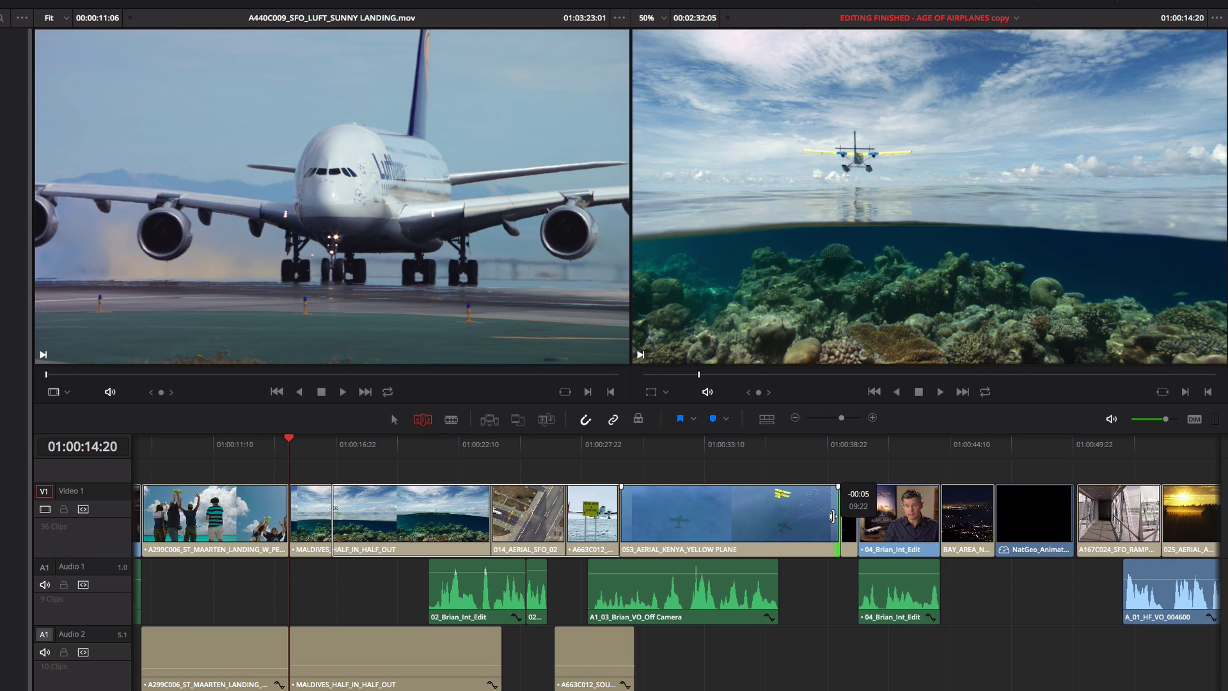
left_click_drag(831, 517, 754, 512)
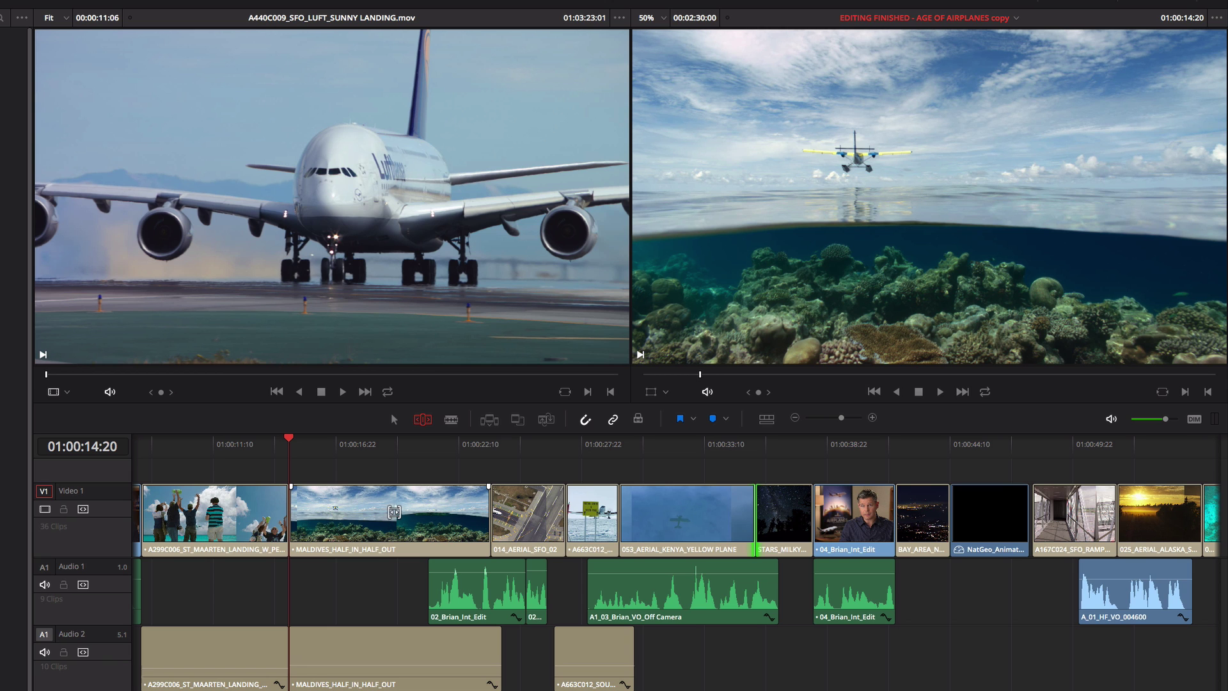
left_click_drag(393, 508, 481, 515)
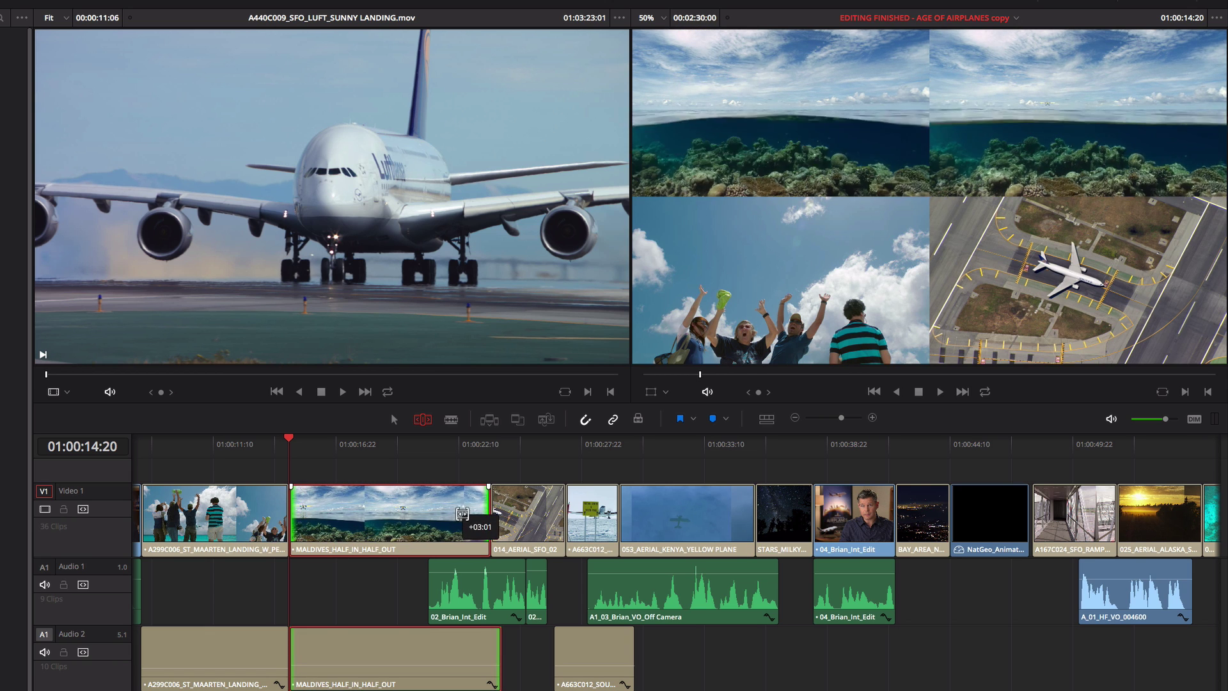
mouse_move(481, 514)
left_mouse_down()
mouse_move(422, 505)
mouse_move(486, 512)
left_mouse_up()
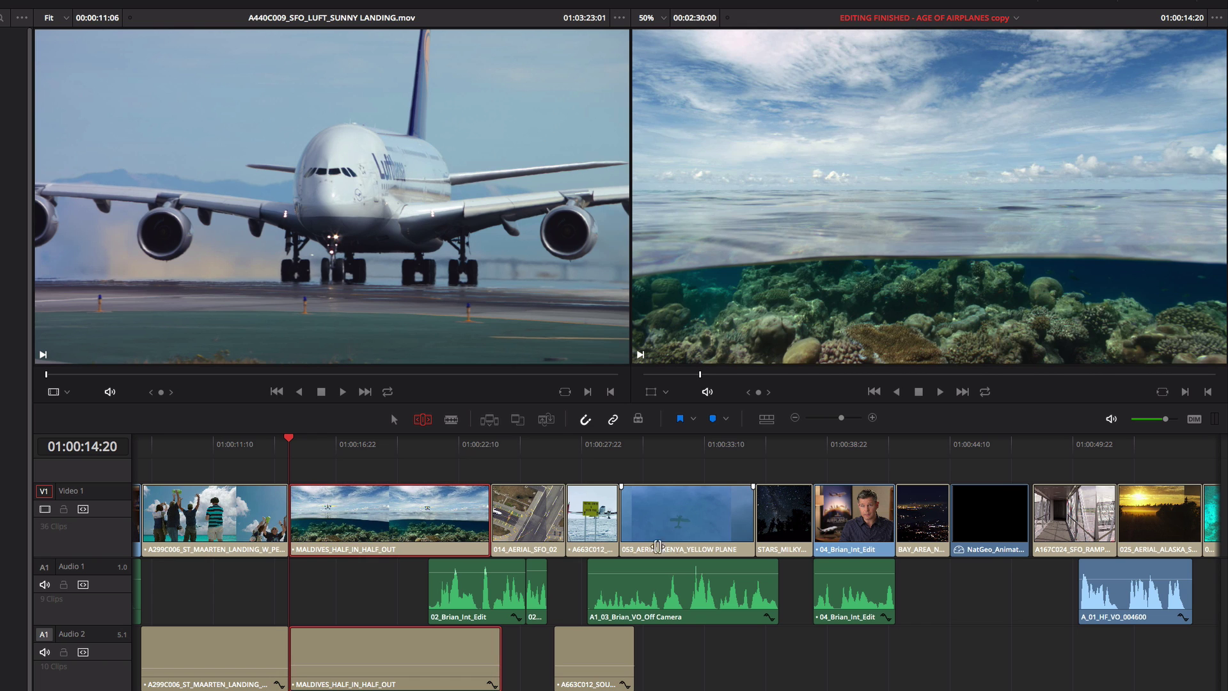
Roll the video-only cut between STARS_MILKYWAY and 04_Brian_Int_Edit later.
left_click(812, 515)
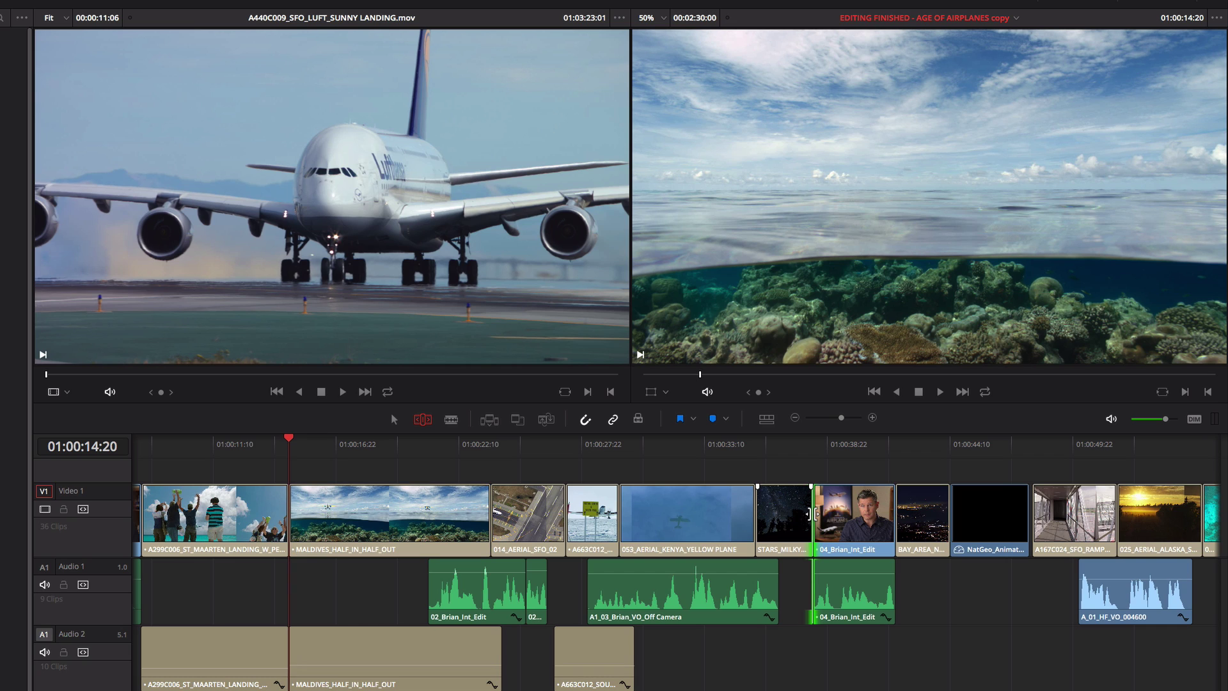
left_click(809, 514, "alt")
left_click_drag(809, 514, 840, 518)
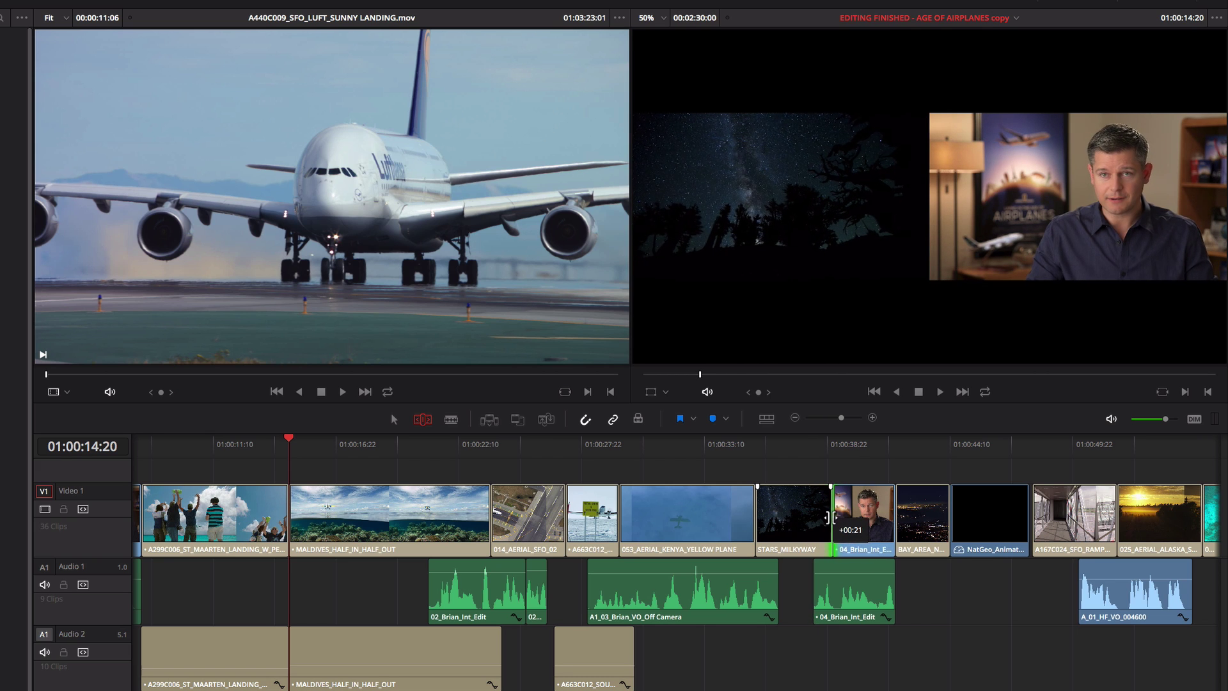
Fine-tune the STARS_MILKYWAY-to-interview cut using Dynamic Trim with L and J.
left_click_drag(840, 518, 823, 518)
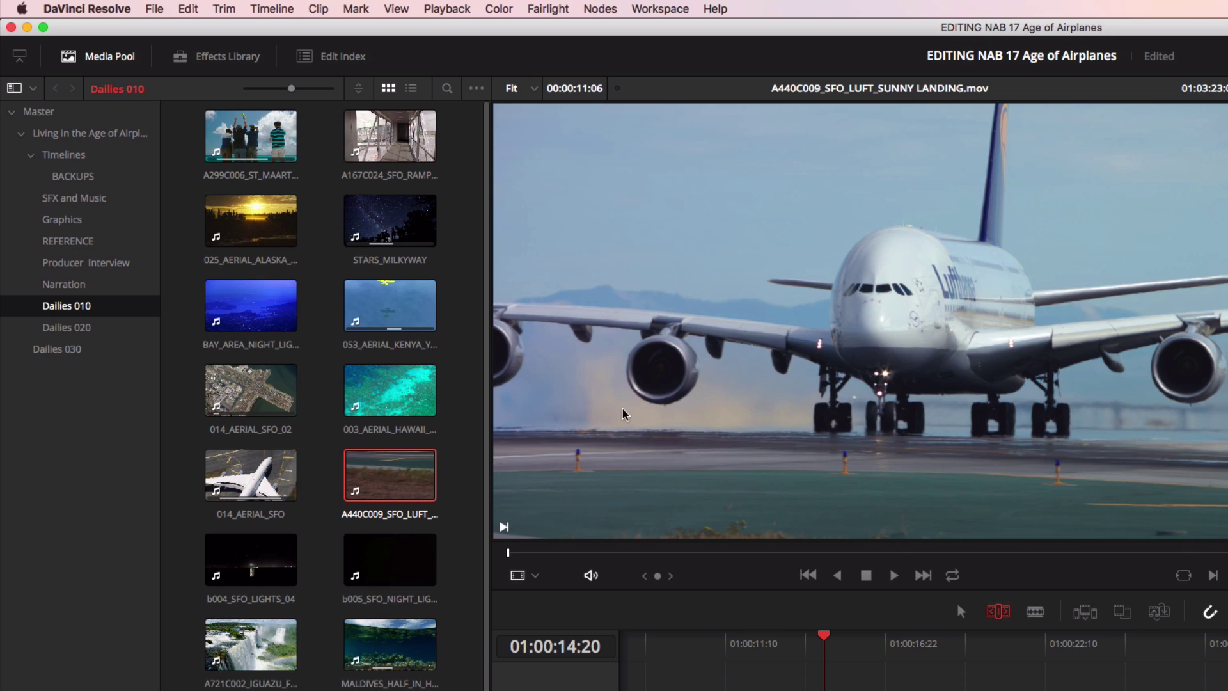
left_click(231, 9)
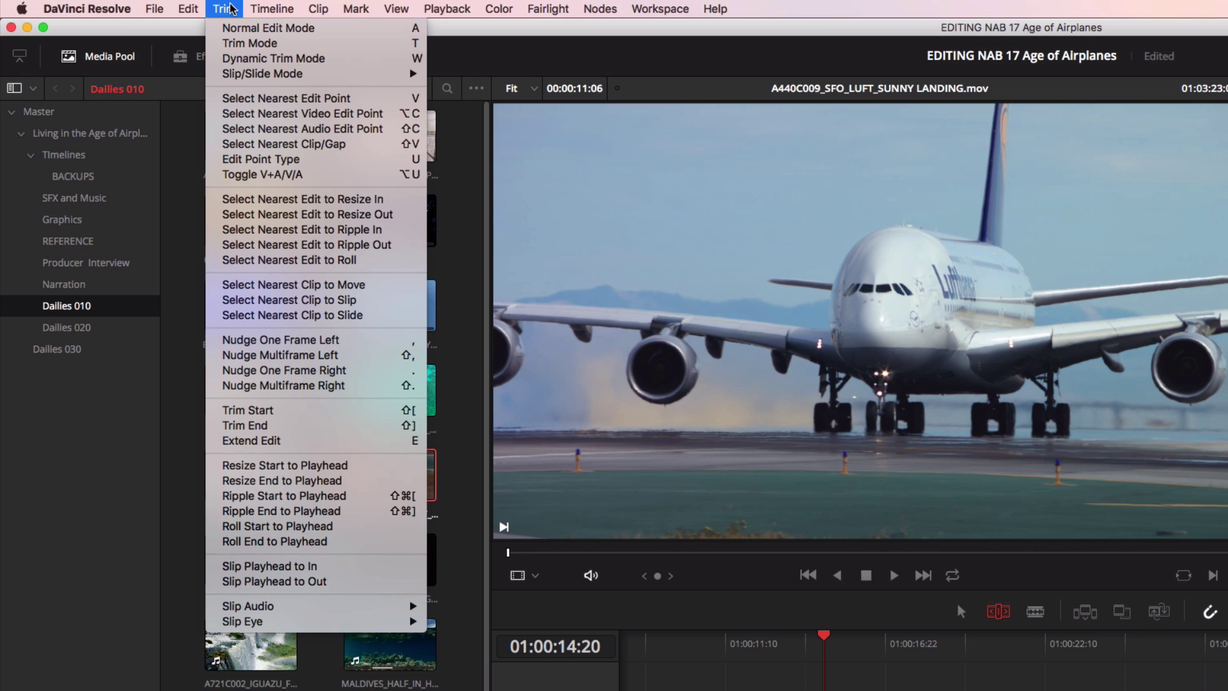
left_click(224, 59)
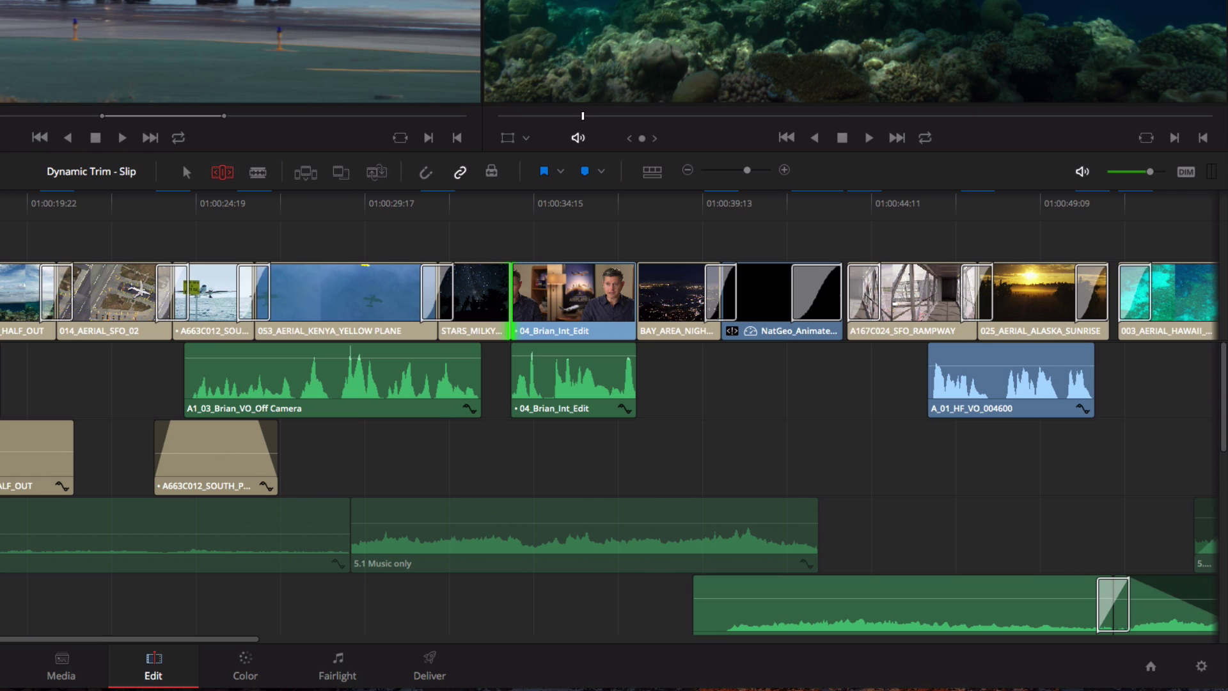
key("l")
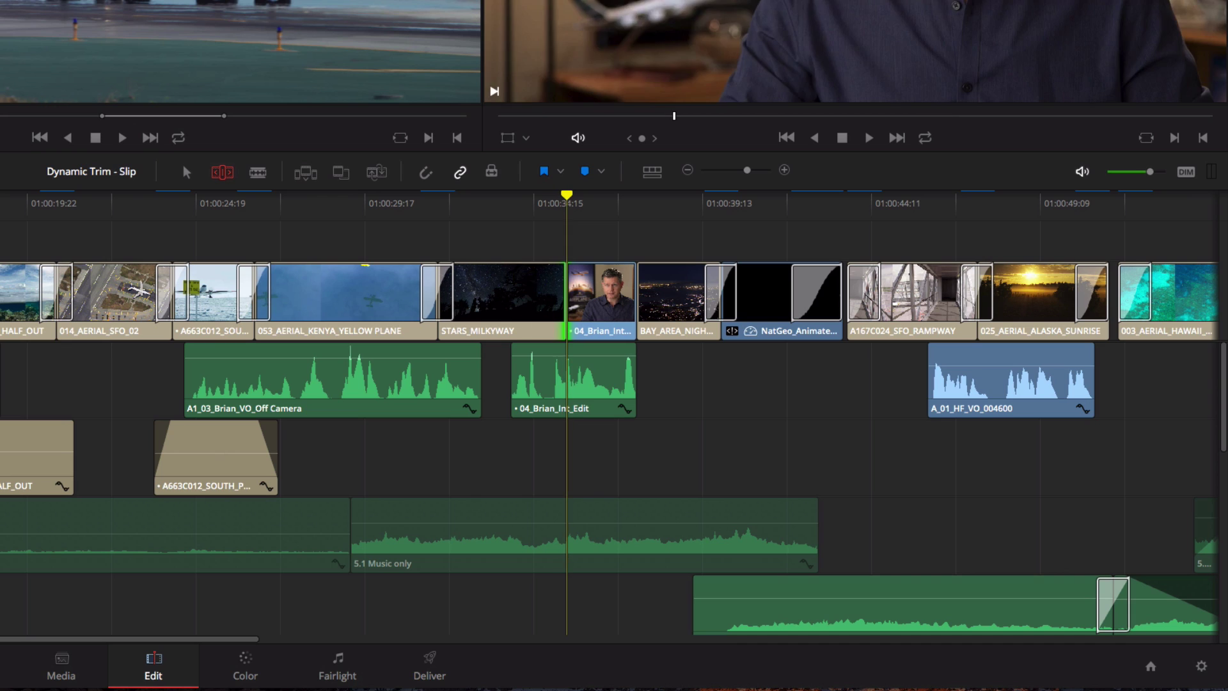
key("j")
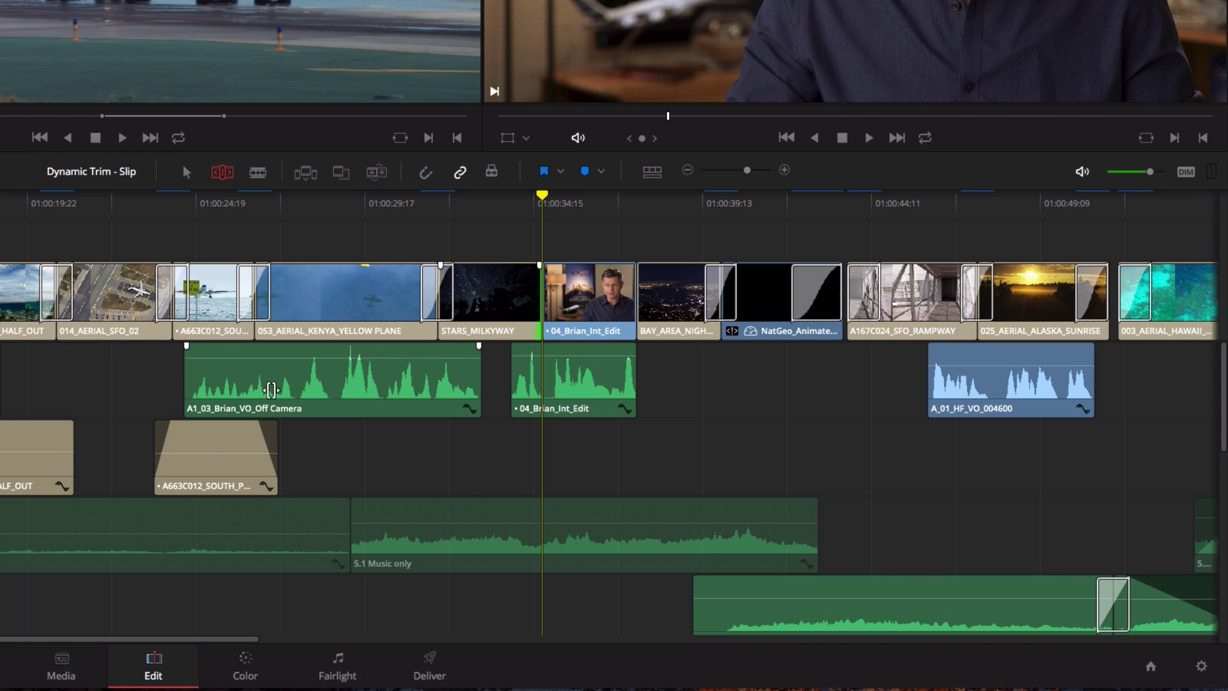
Trim the off-camera voice-over's start over a second later.
left_click_drag(192, 372, 181, 373)
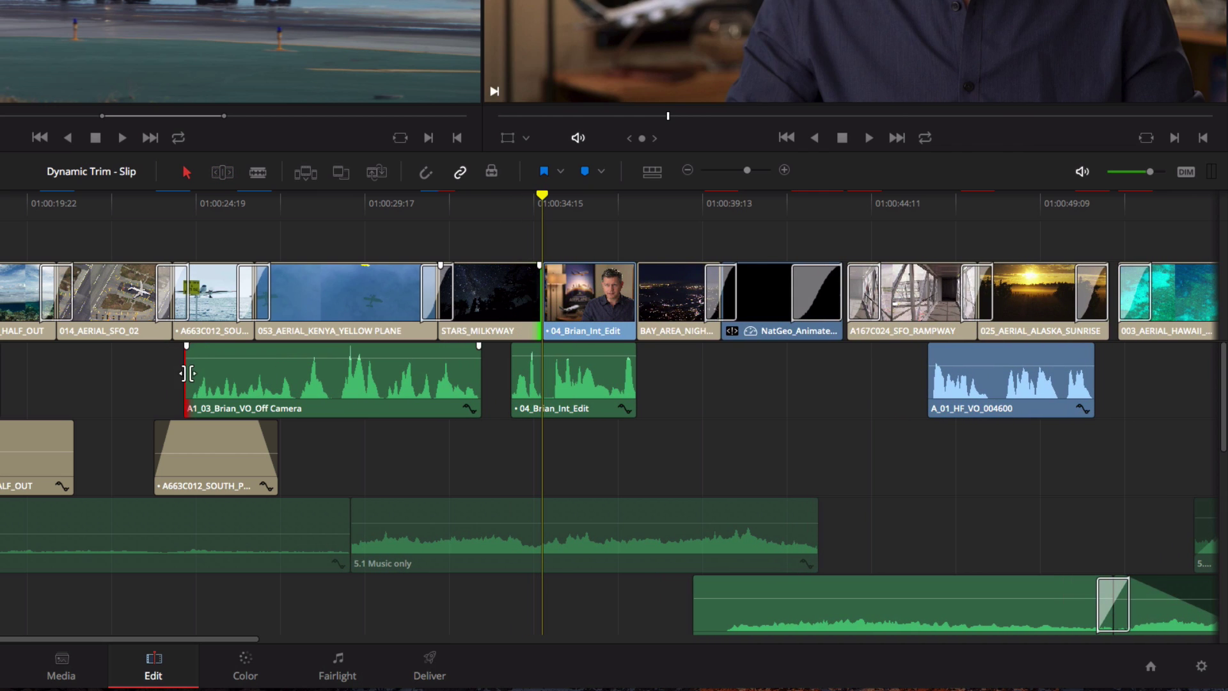
key("a")
mouse_move(181, 374)
left_mouse_down()
mouse_move(247, 375)
mouse_move(201, 375)
left_mouse_up()
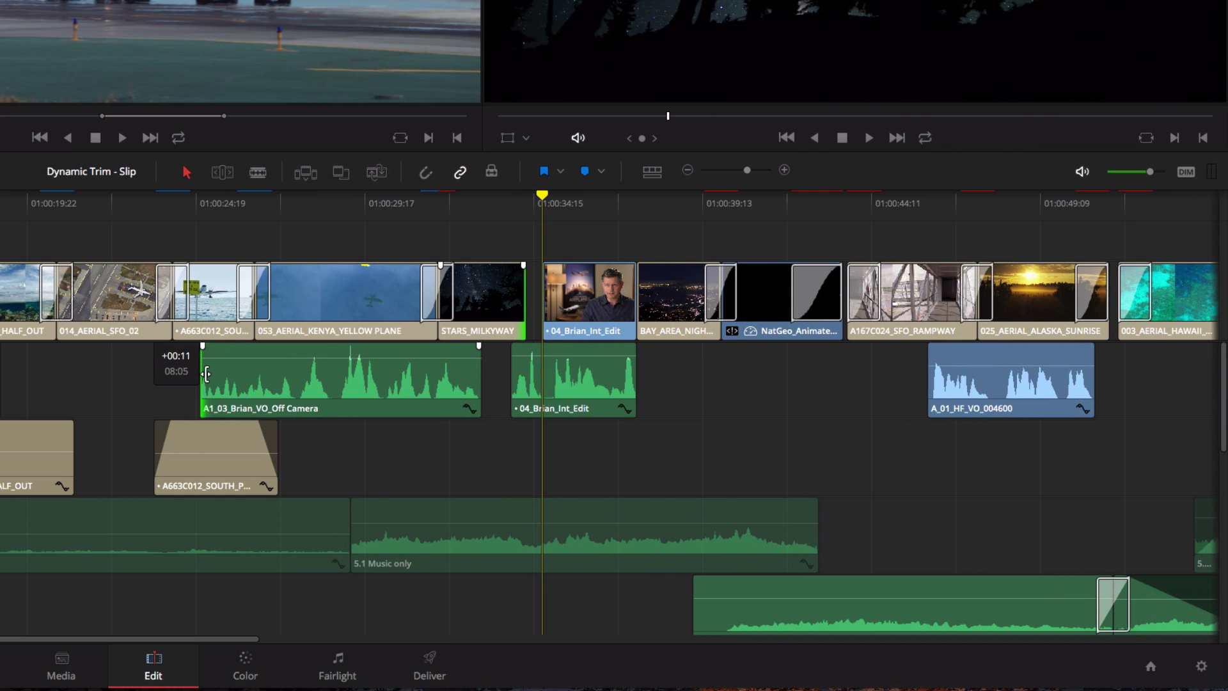
Shorten each end credit title by two frames with a multi-point ripple trim.
left_click_drag(206, 640, 922, 621)
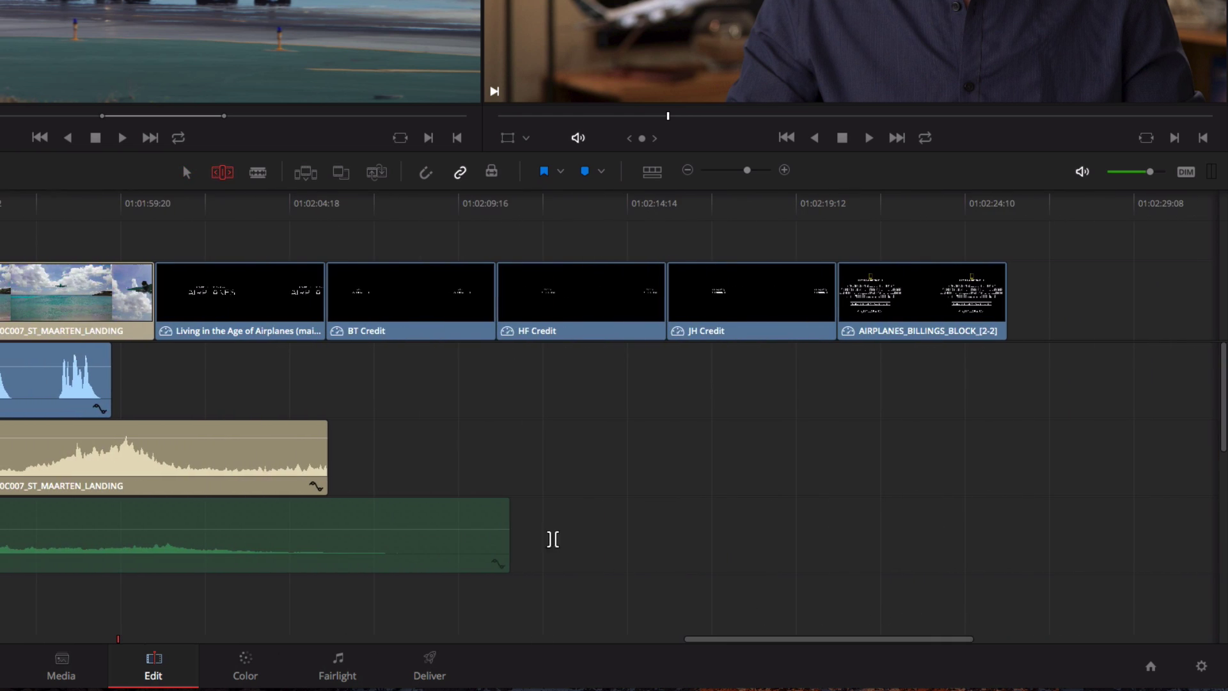
left_click_drag(238, 230, 1025, 382)
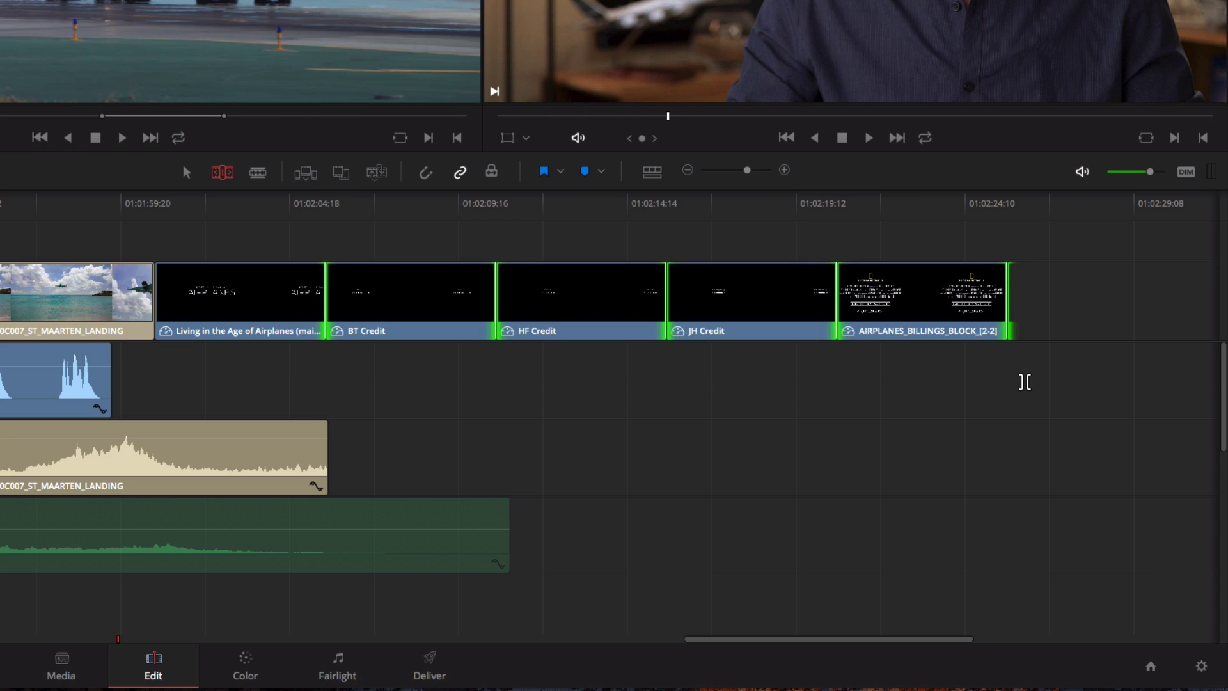
left_click_drag(822, 305, 692, 313)
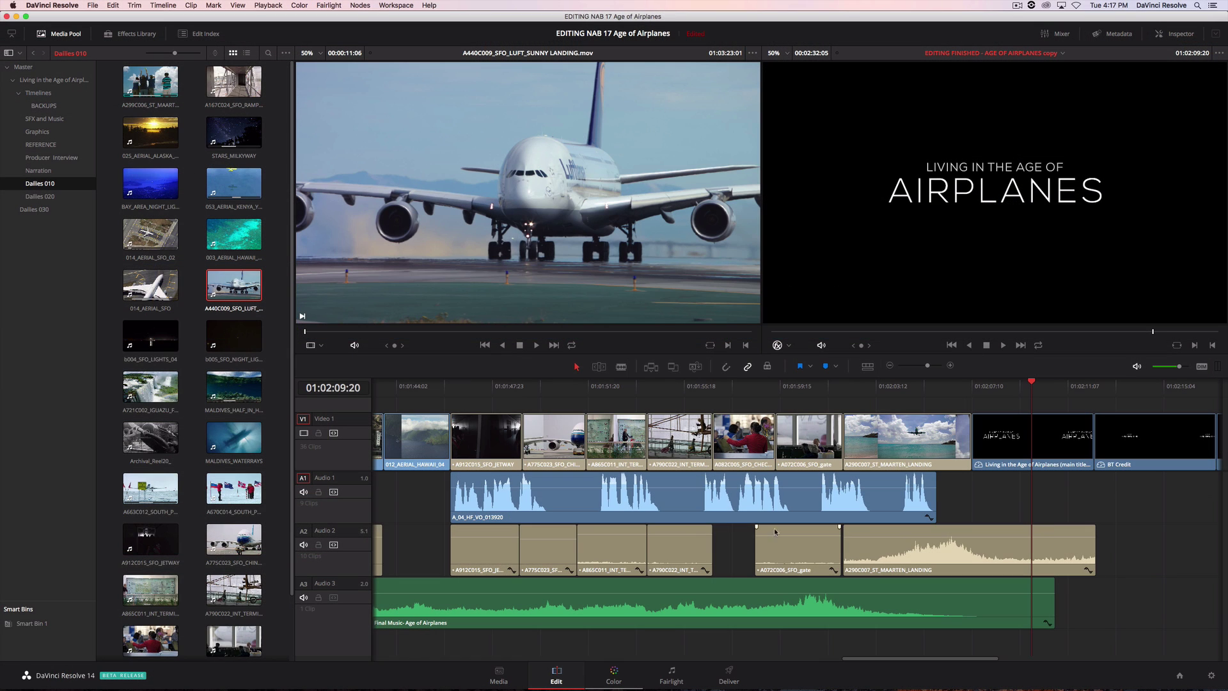
Create a new keyboard set named My Keyboard under Project Settings Keyboard Mapping.
left_click(92, 5)
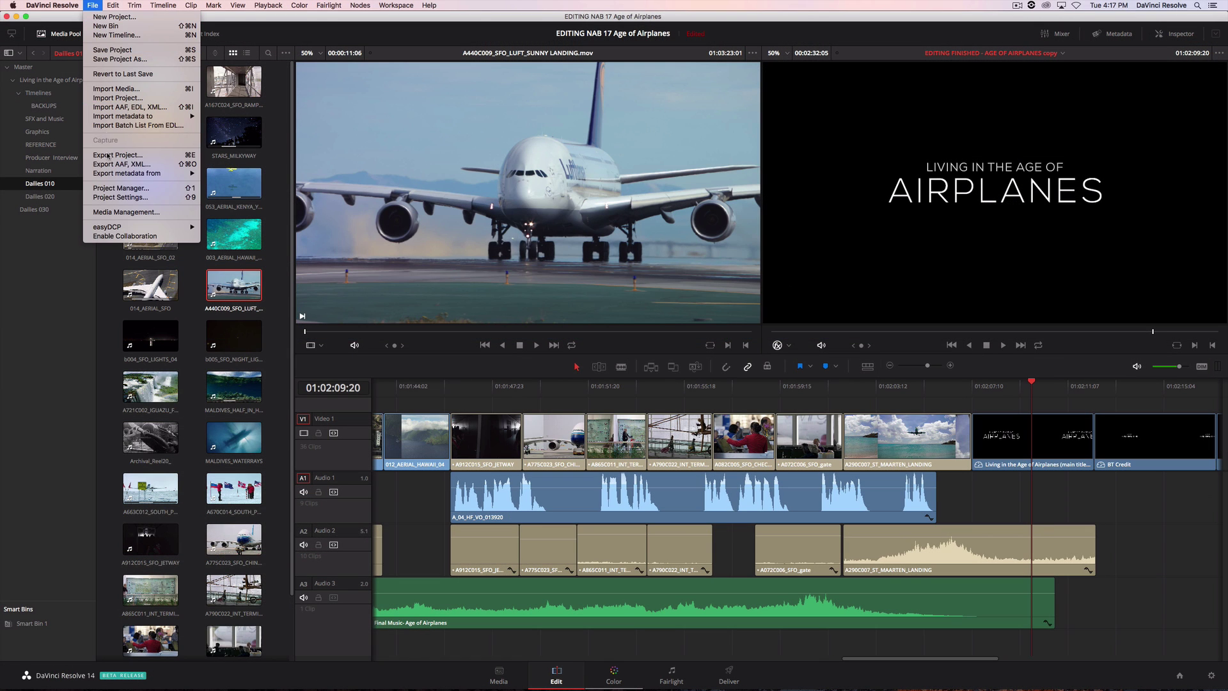
left_click(108, 200)
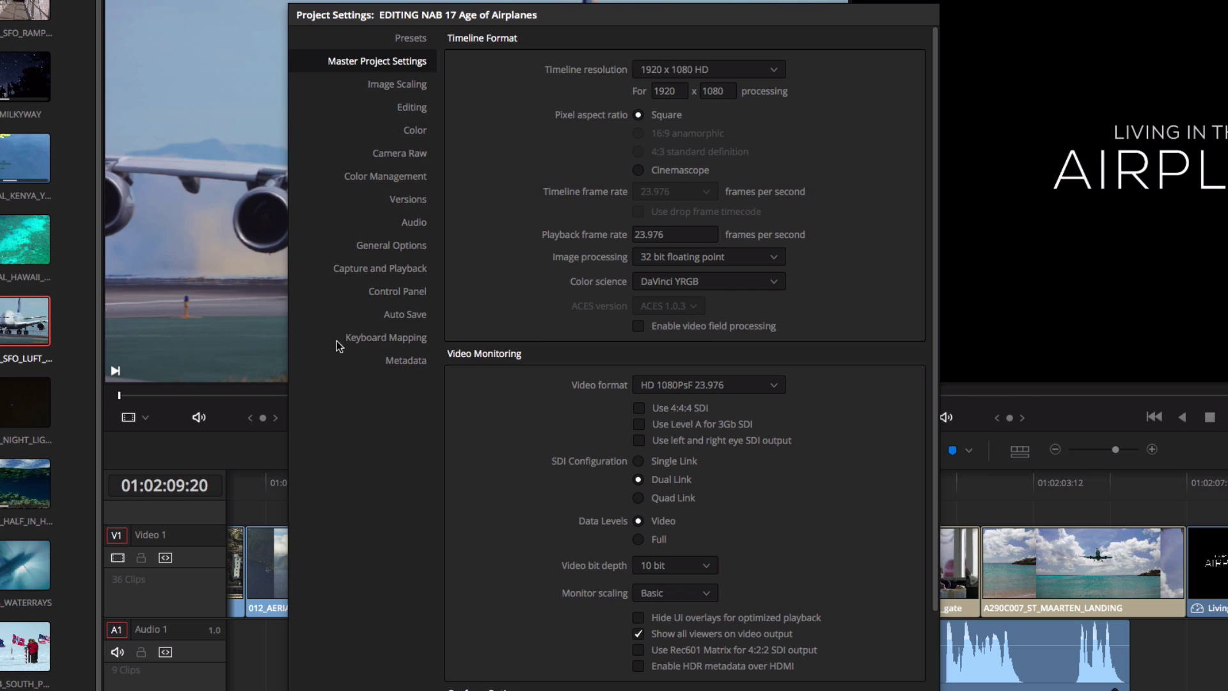
left_click(348, 341)
left_click(550, 72)
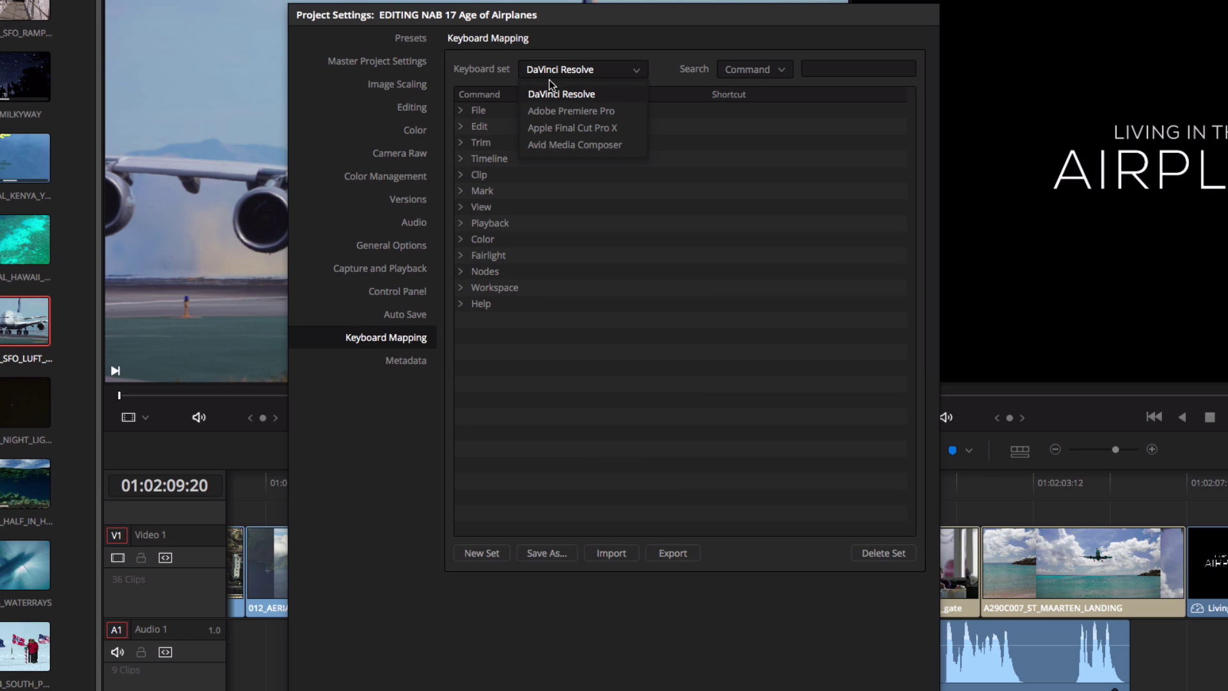
left_click(536, 93)
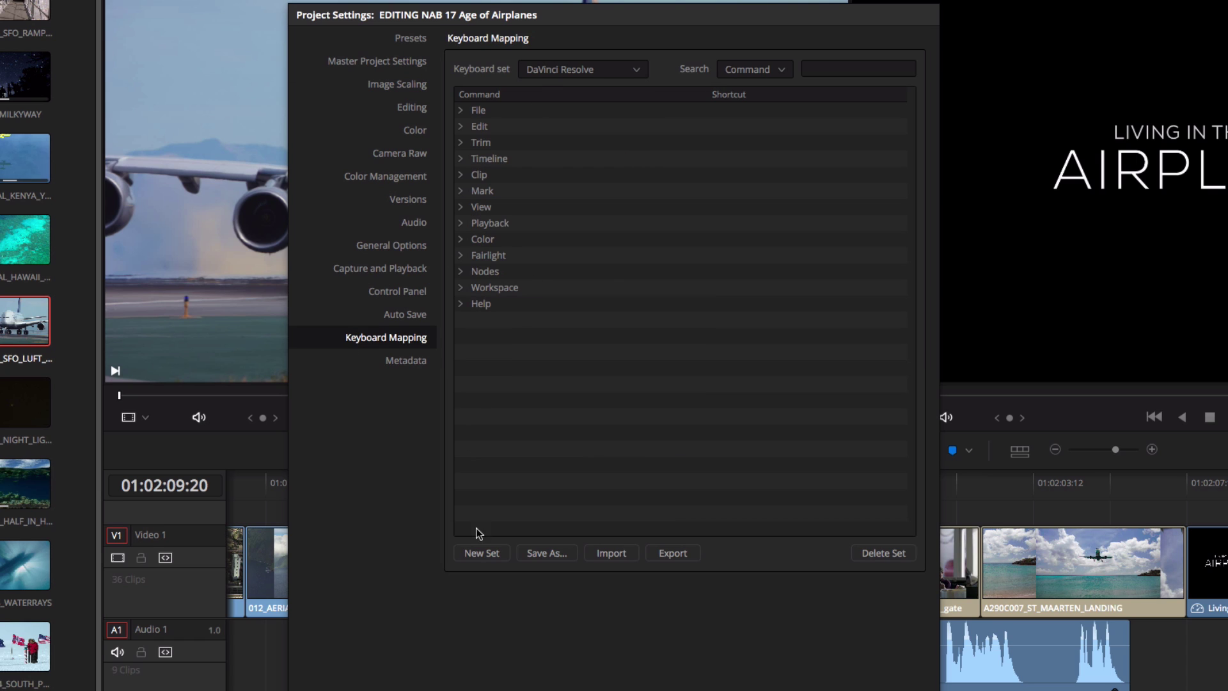
left_click(480, 553)
type("My Keyboard")
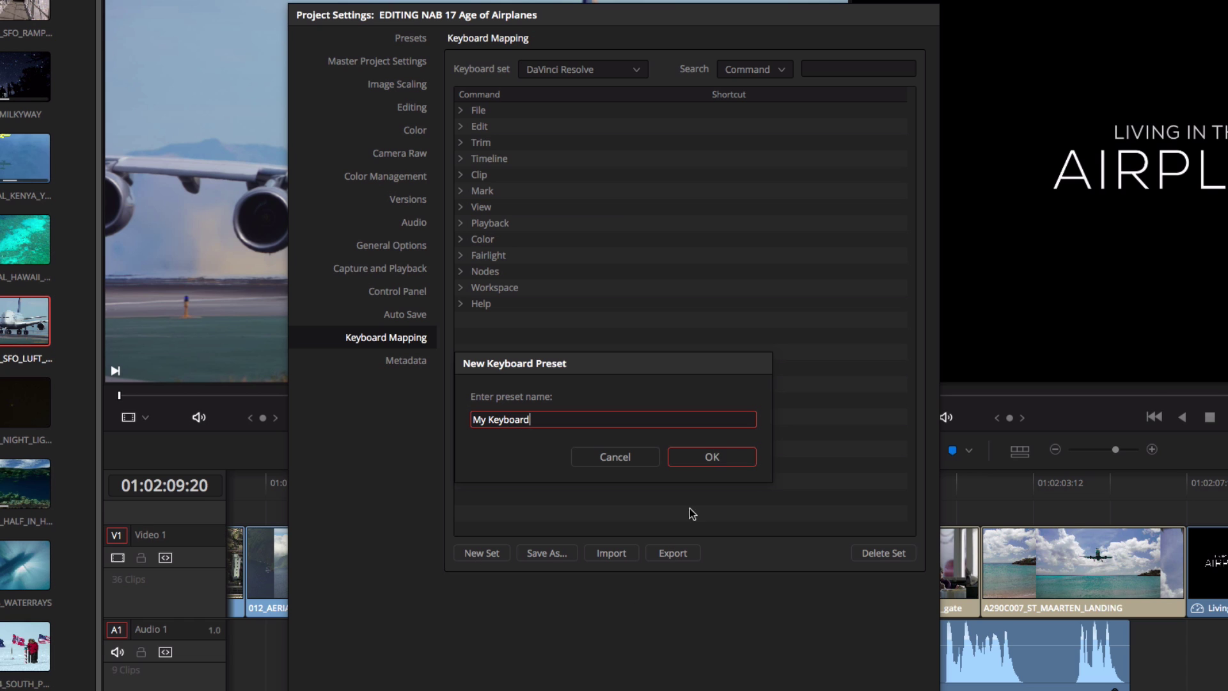
left_click(696, 463)
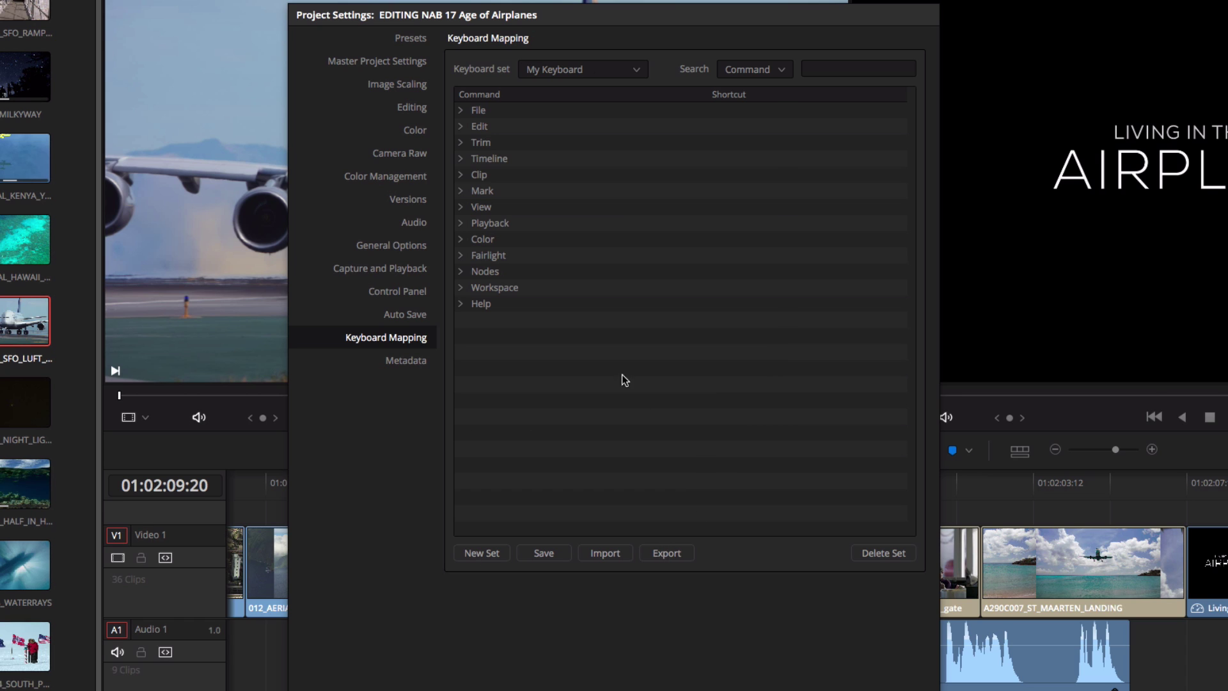
Map the Trim command Normal Edit Mode to P and save the settings.
left_click(460, 143)
left_click(715, 160)
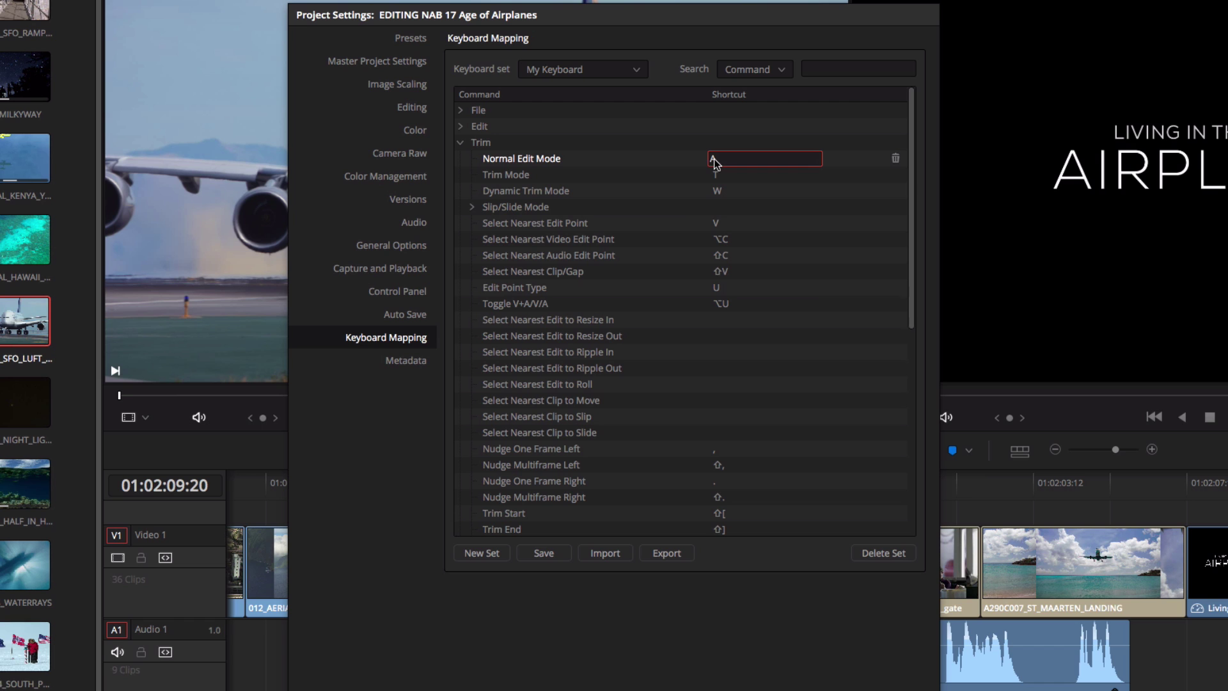
left_click(744, 179)
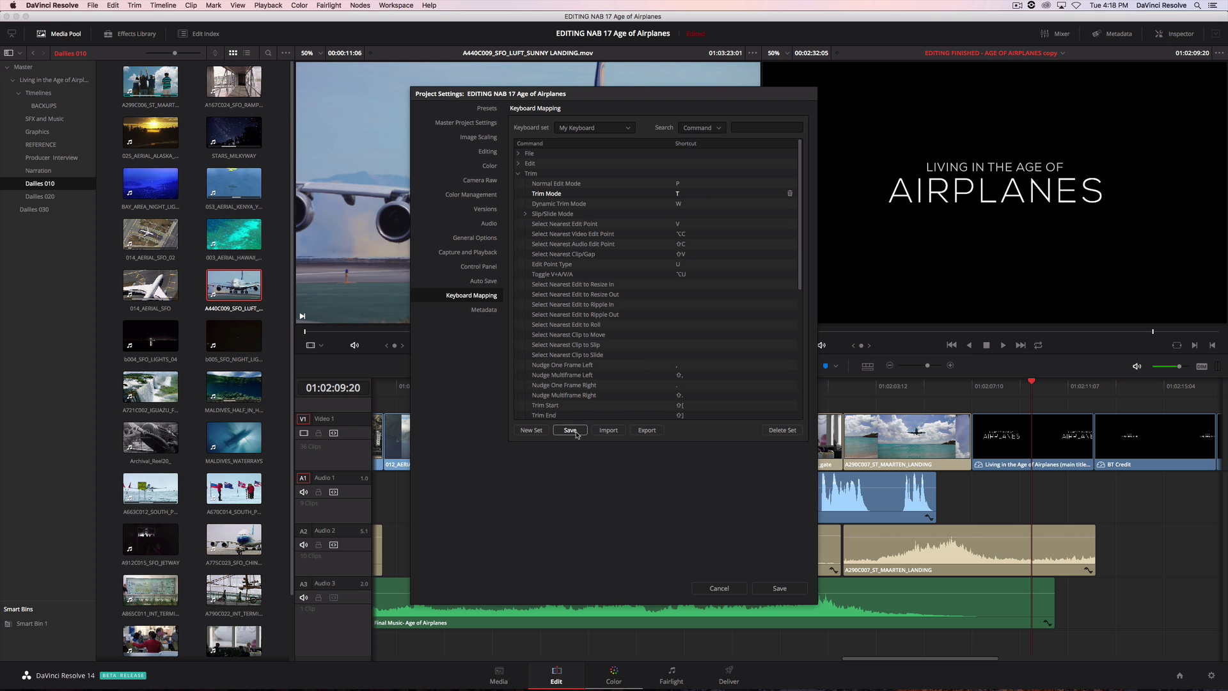
left_click(780, 587)
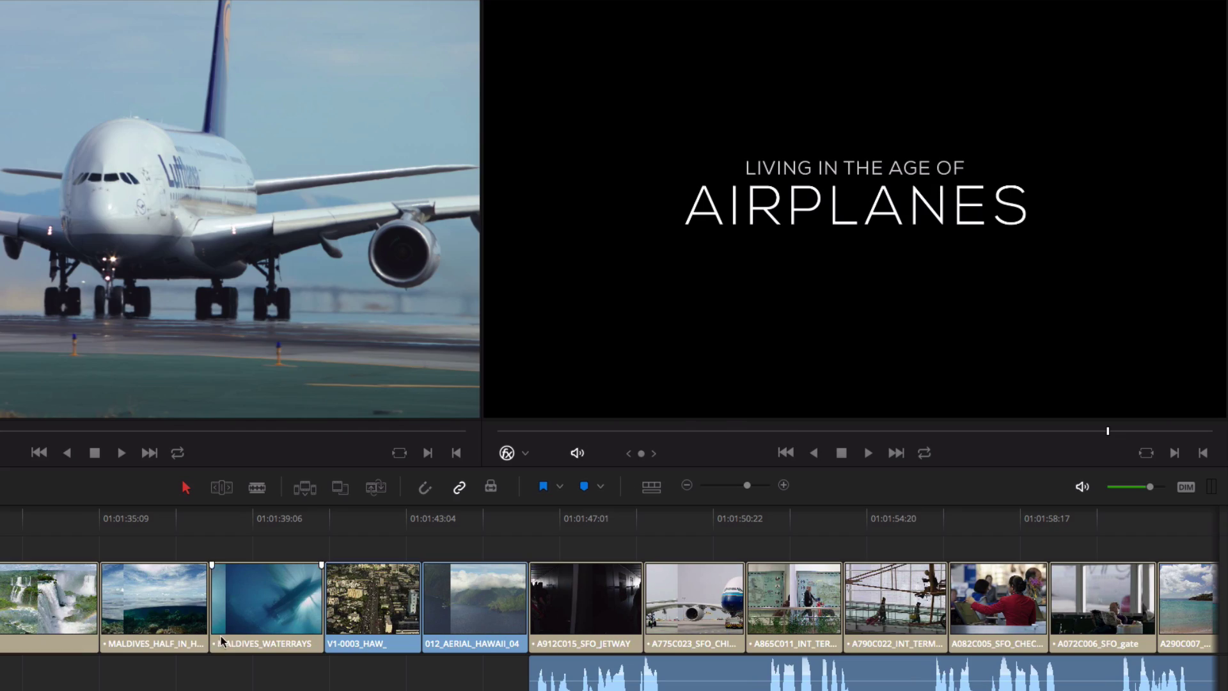
Preview the cut between the two Maldives clips.
left_click(107, 519)
key("space")
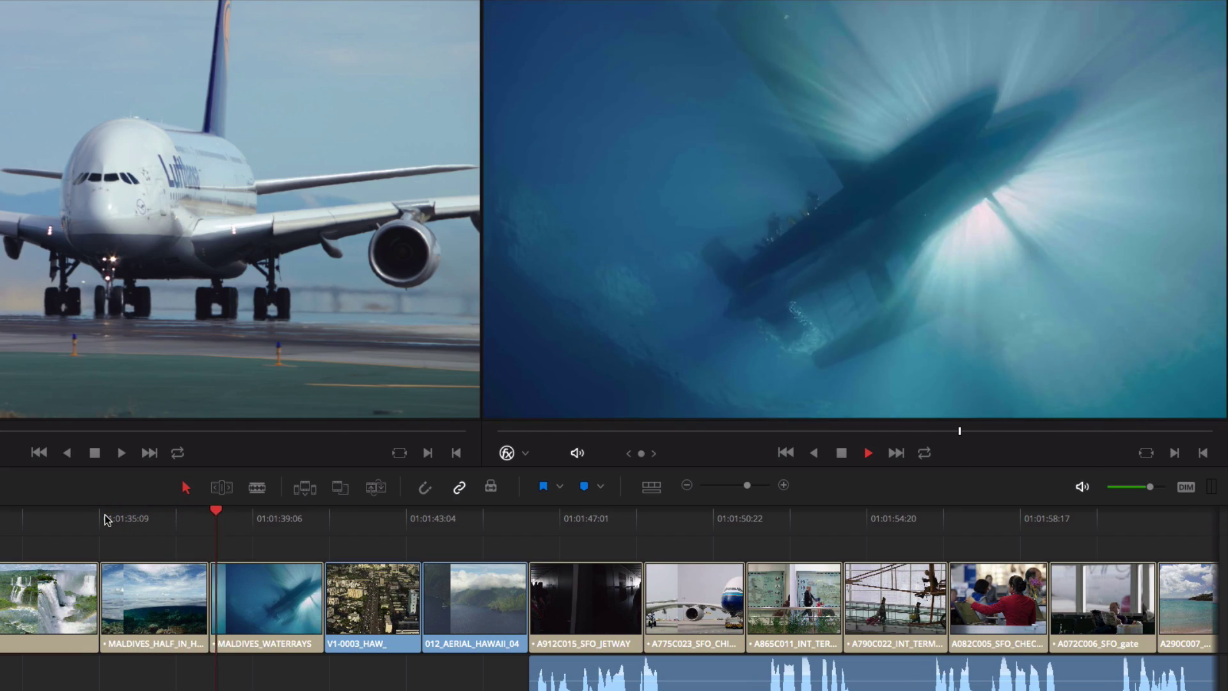
key("space")
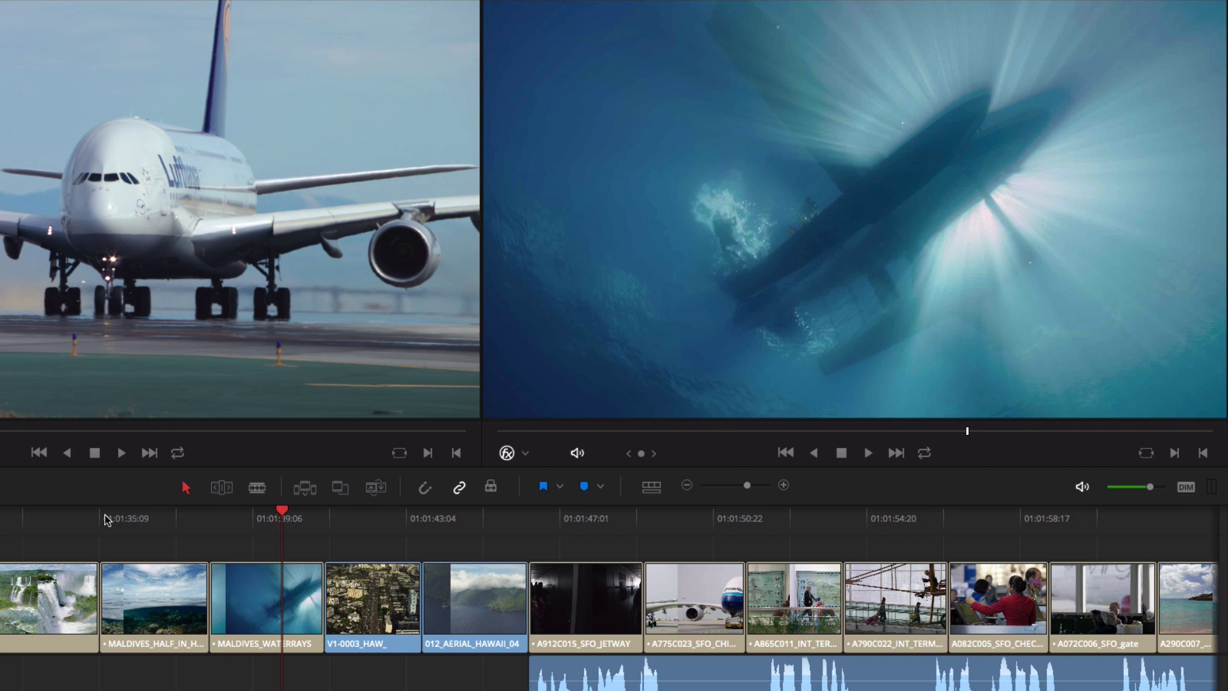
Add a 24-frame cross dissolve at the Maldives cut and play it back.
right_click(209, 593)
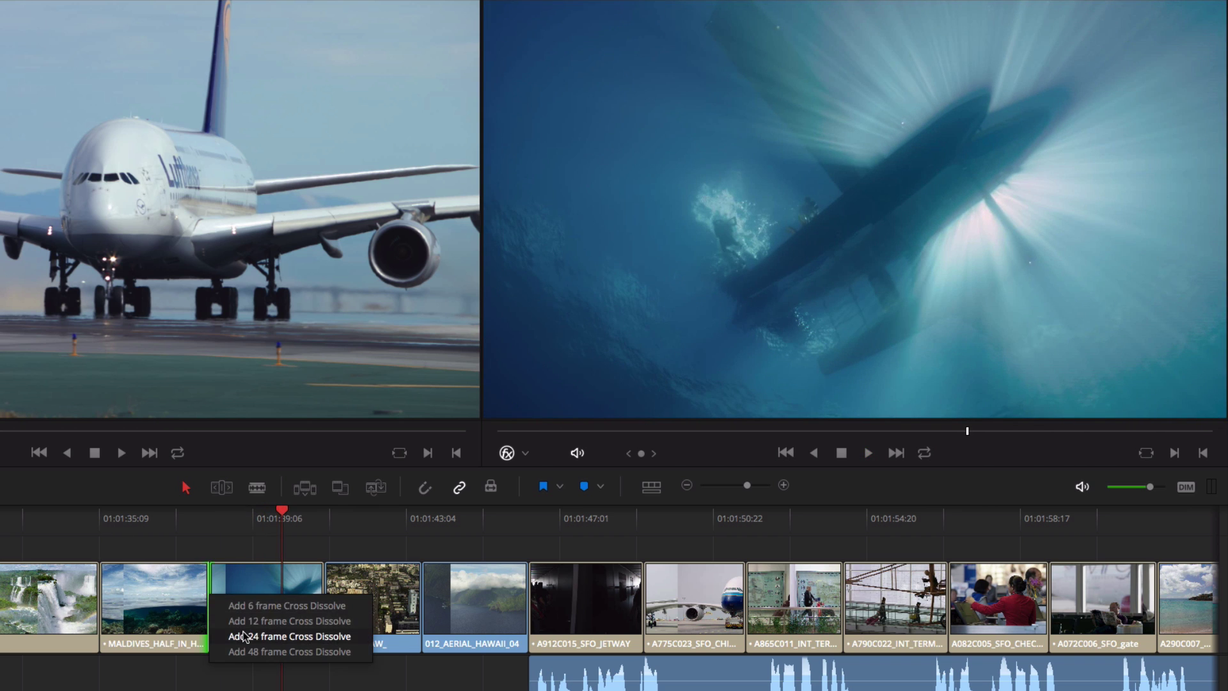
left_click(244, 636)
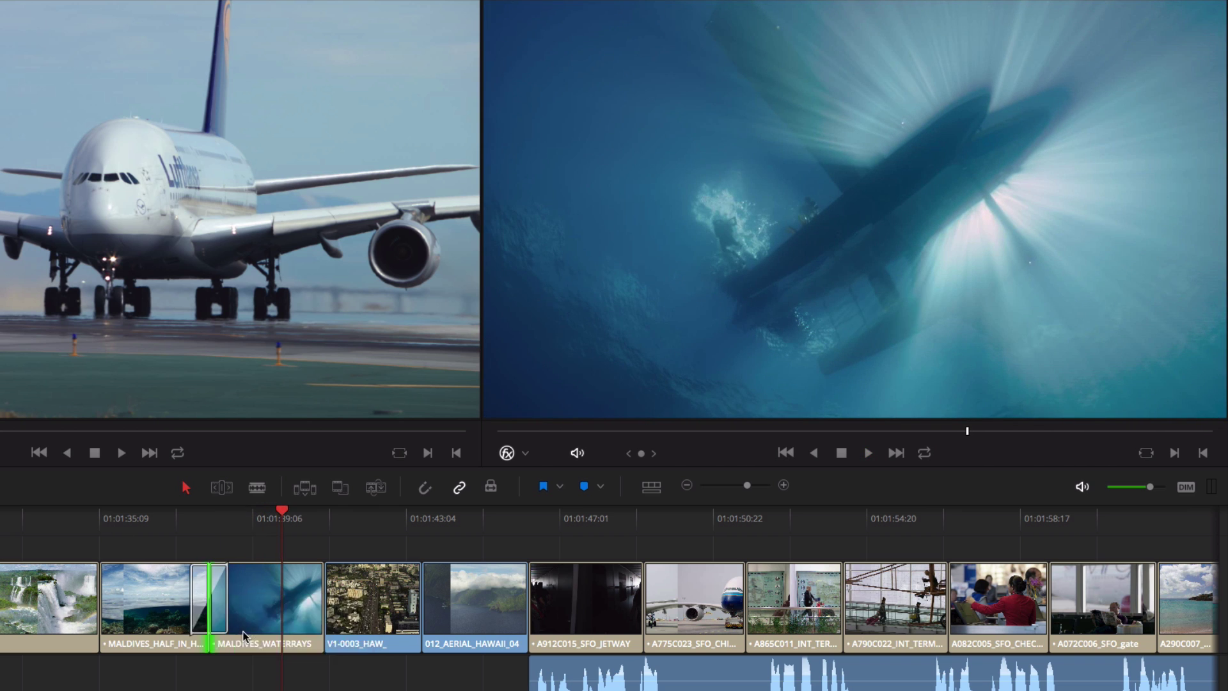
left_click(115, 516)
key("space")
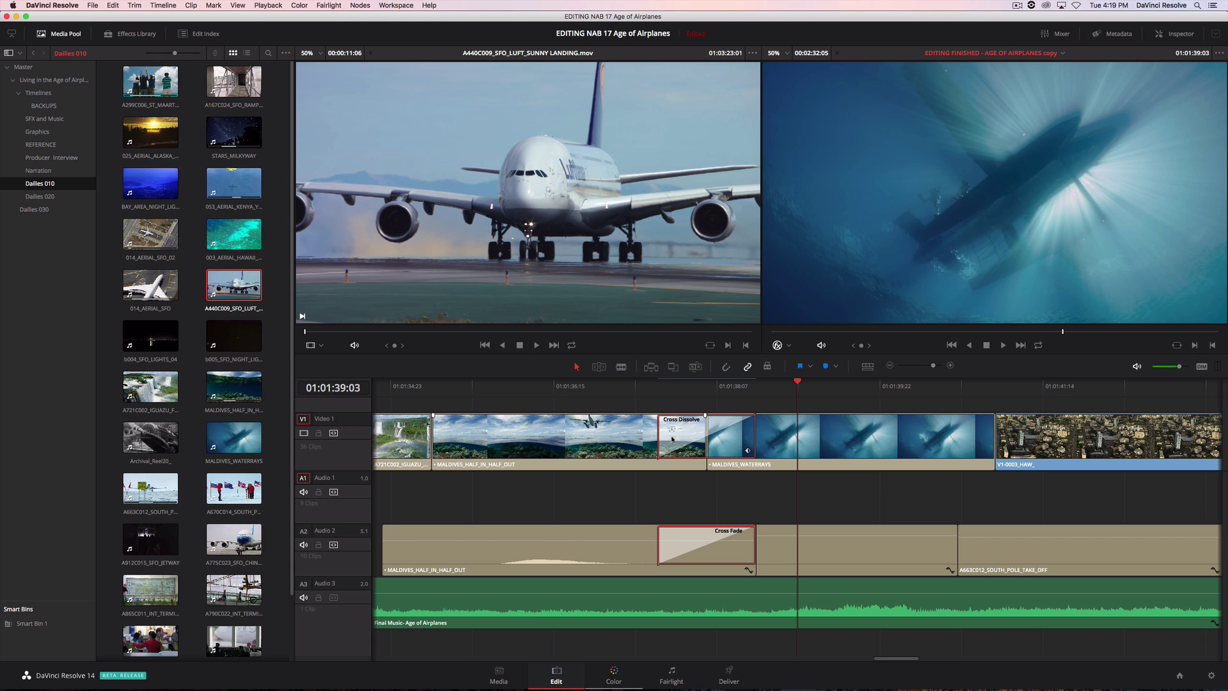
Set the Maldives dissolve to 26 frames, Center On Edit alignment and Film style.
double_click(672, 439)
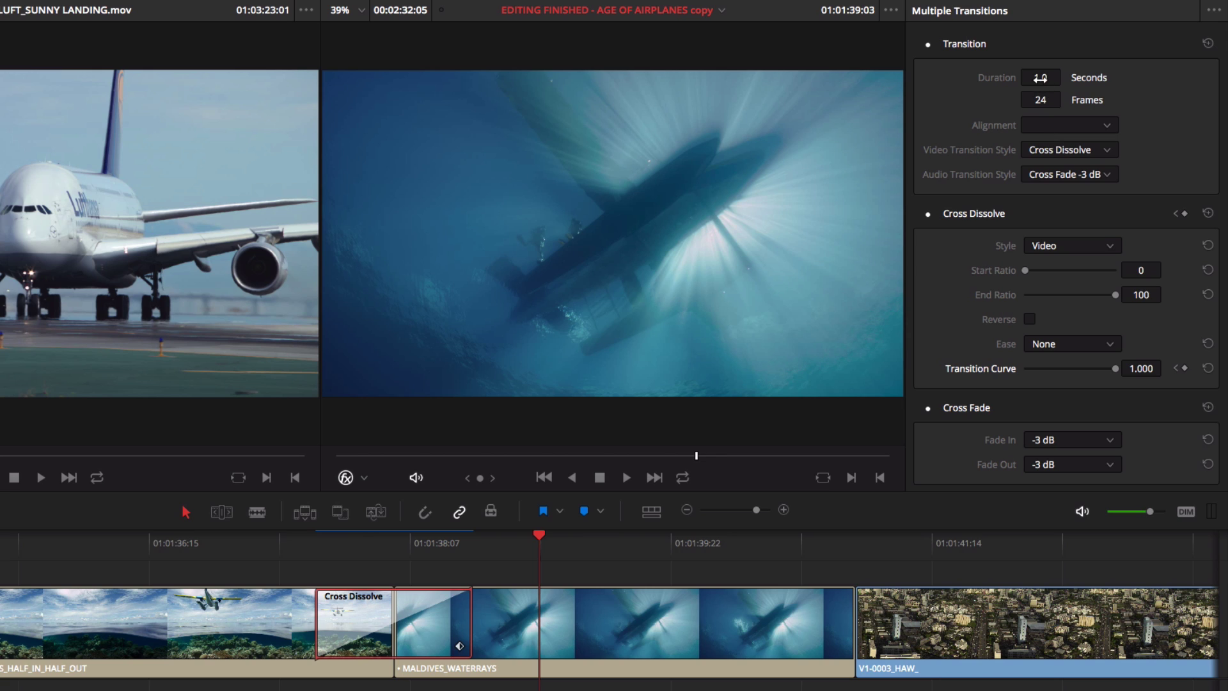
left_click_drag(1040, 77, 1065, 77)
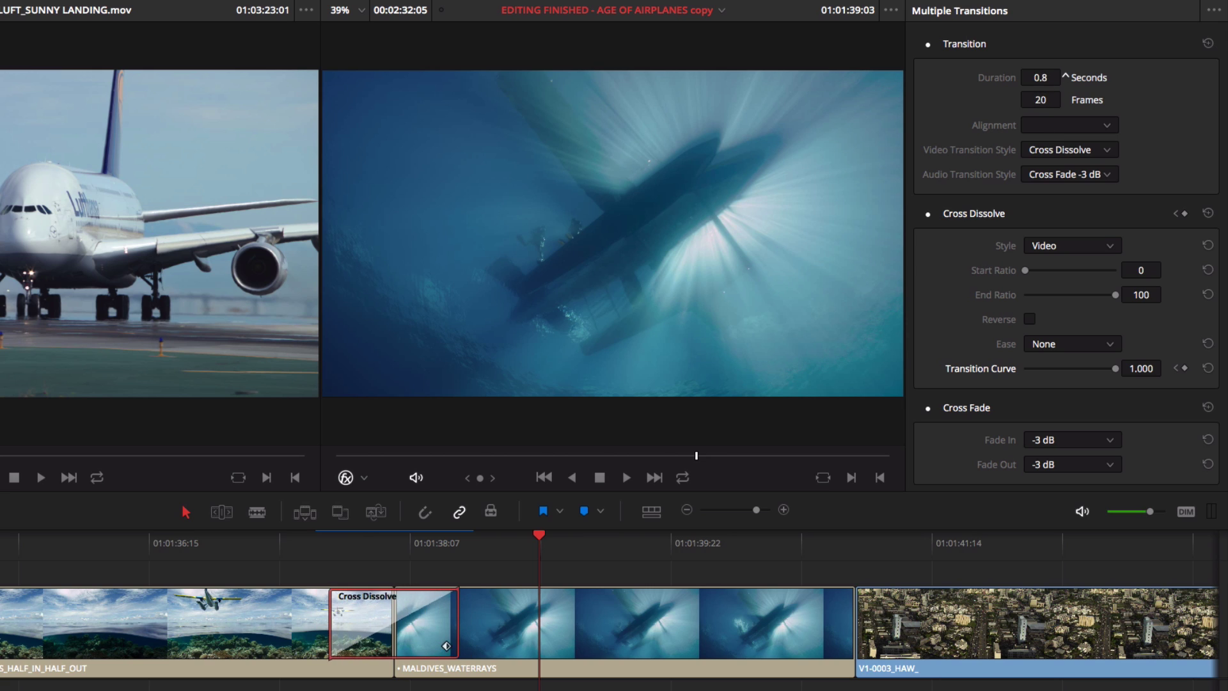
left_click(1066, 126)
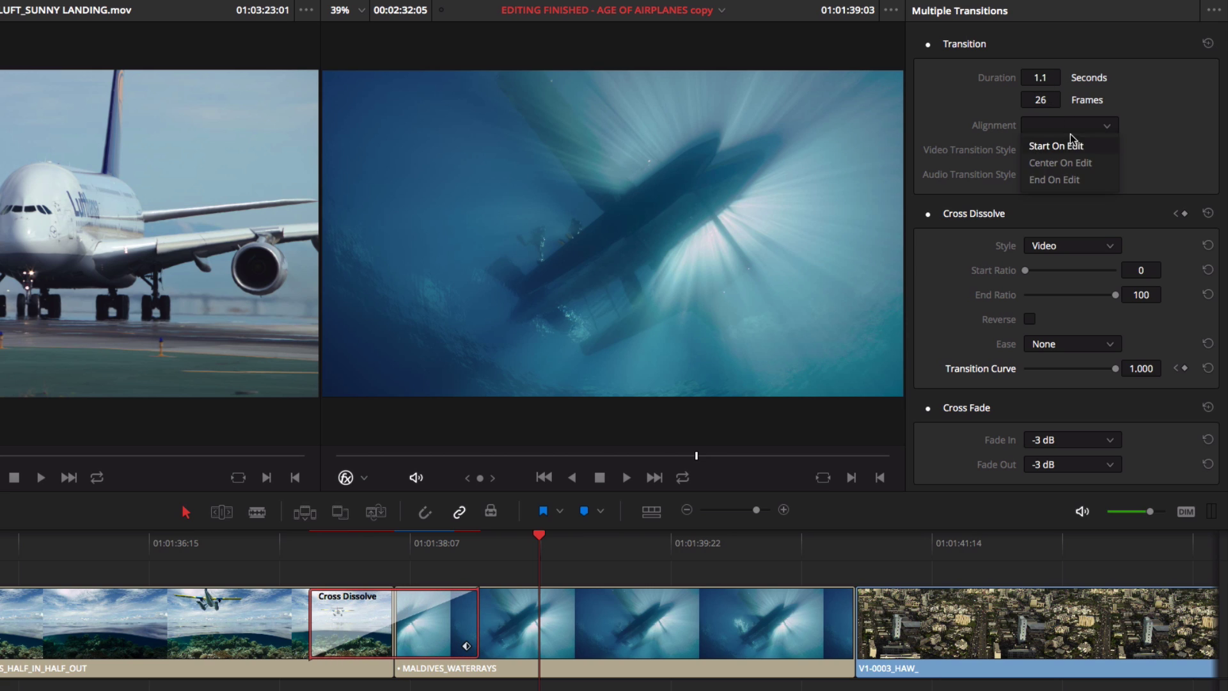
left_click(1074, 164)
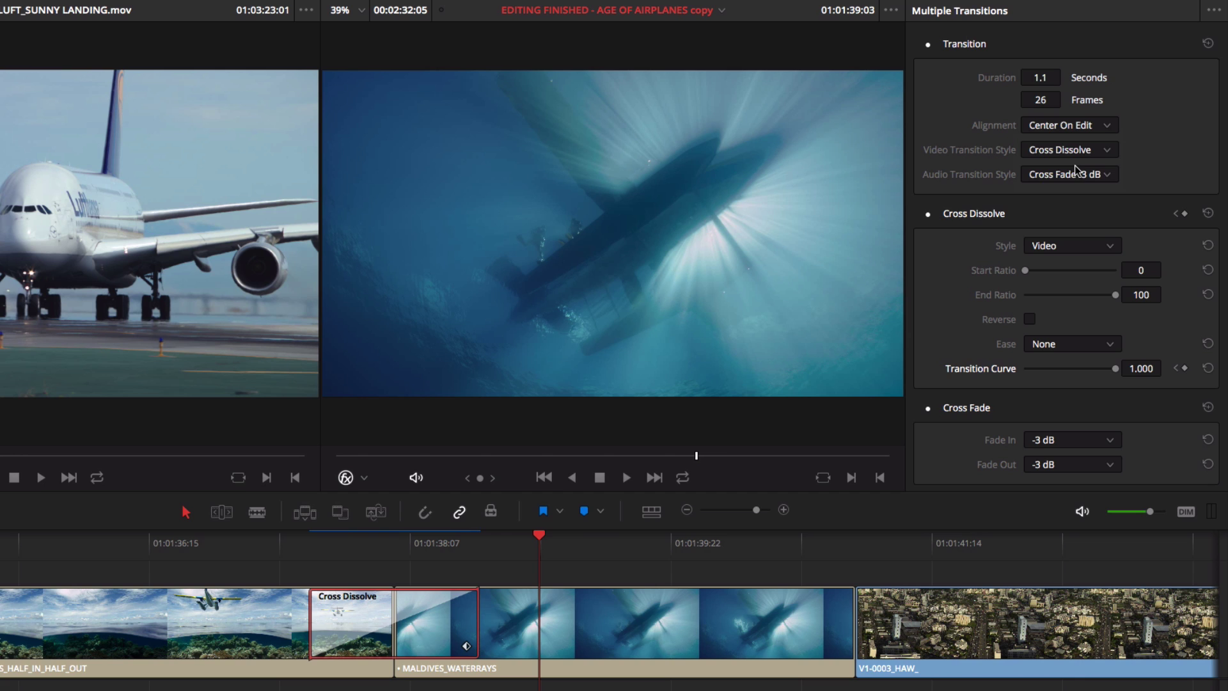
left_click(1090, 248)
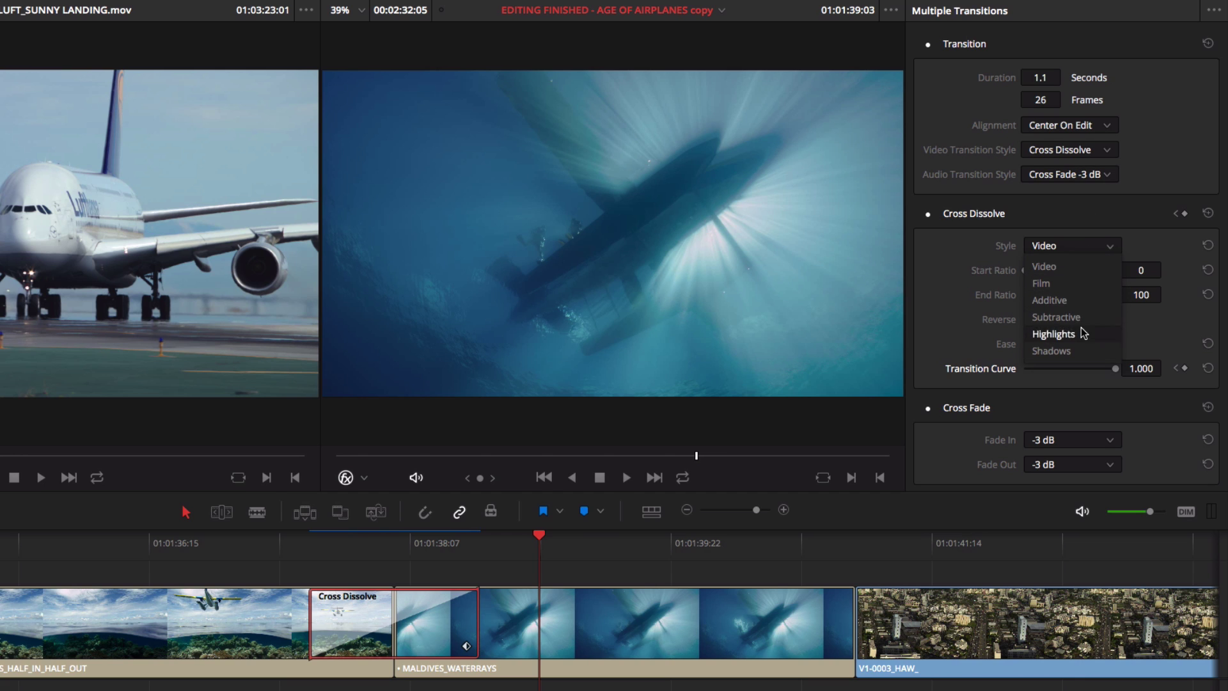
left_click(1073, 285)
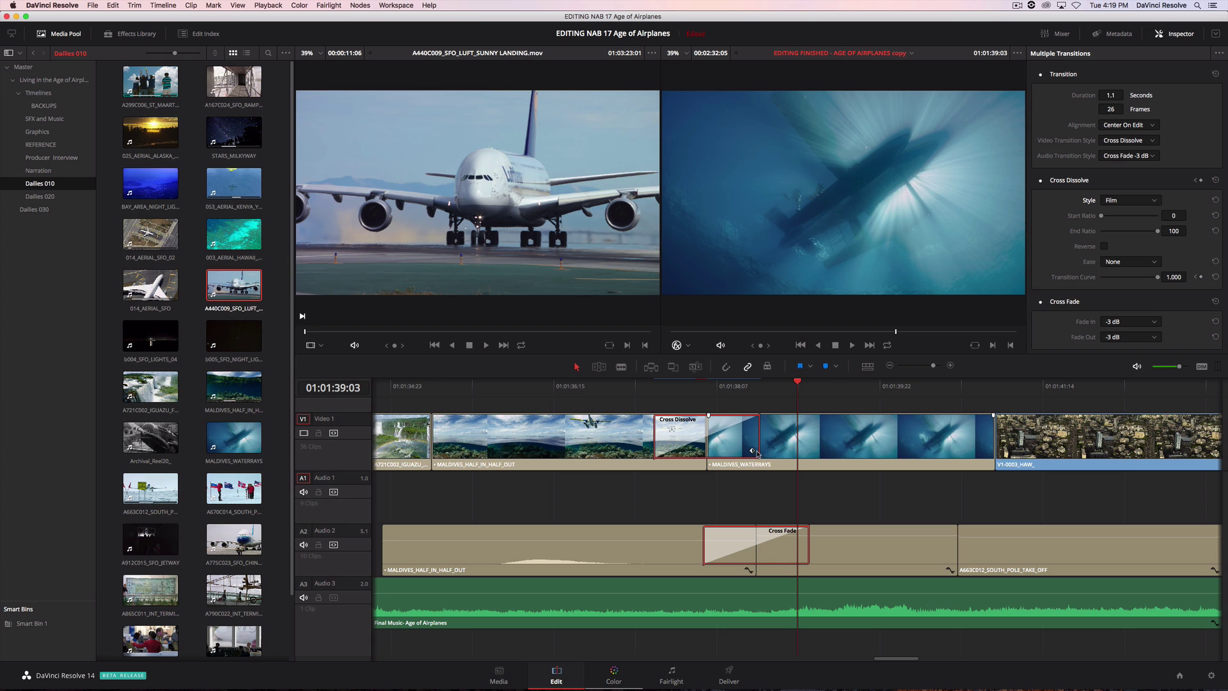
Reshape the dissolve's transition curve into a smooth S-shaped ease using its control points.
left_click(753, 451)
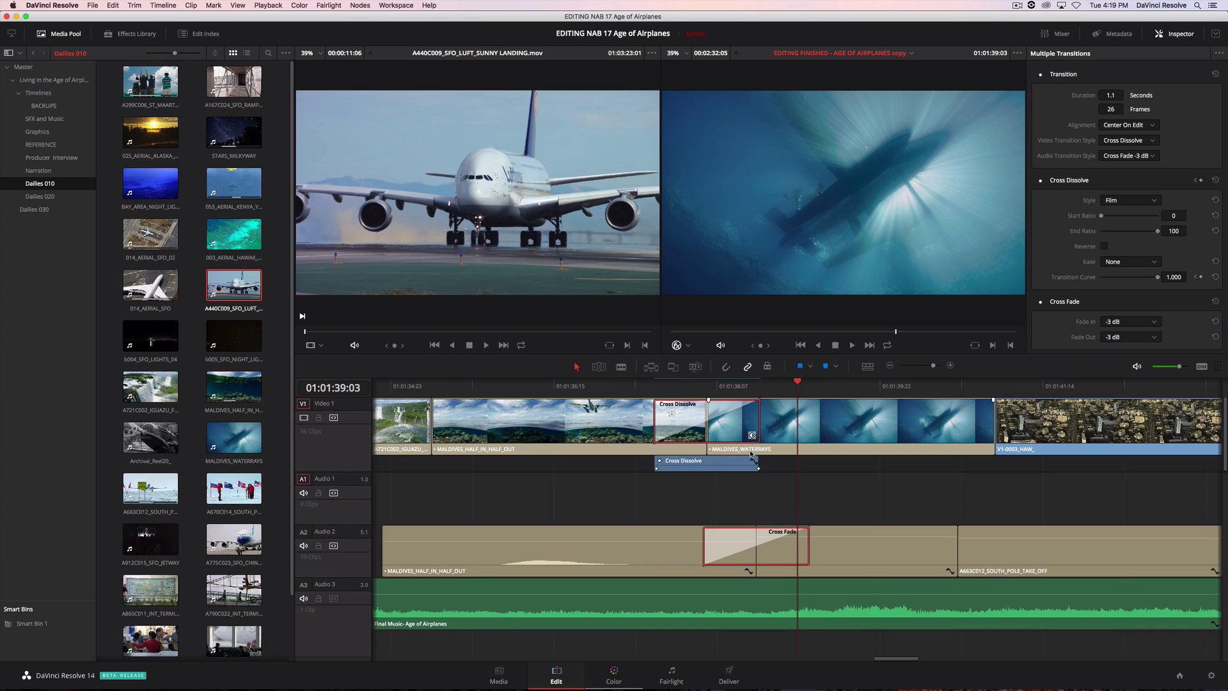
left_click(753, 462)
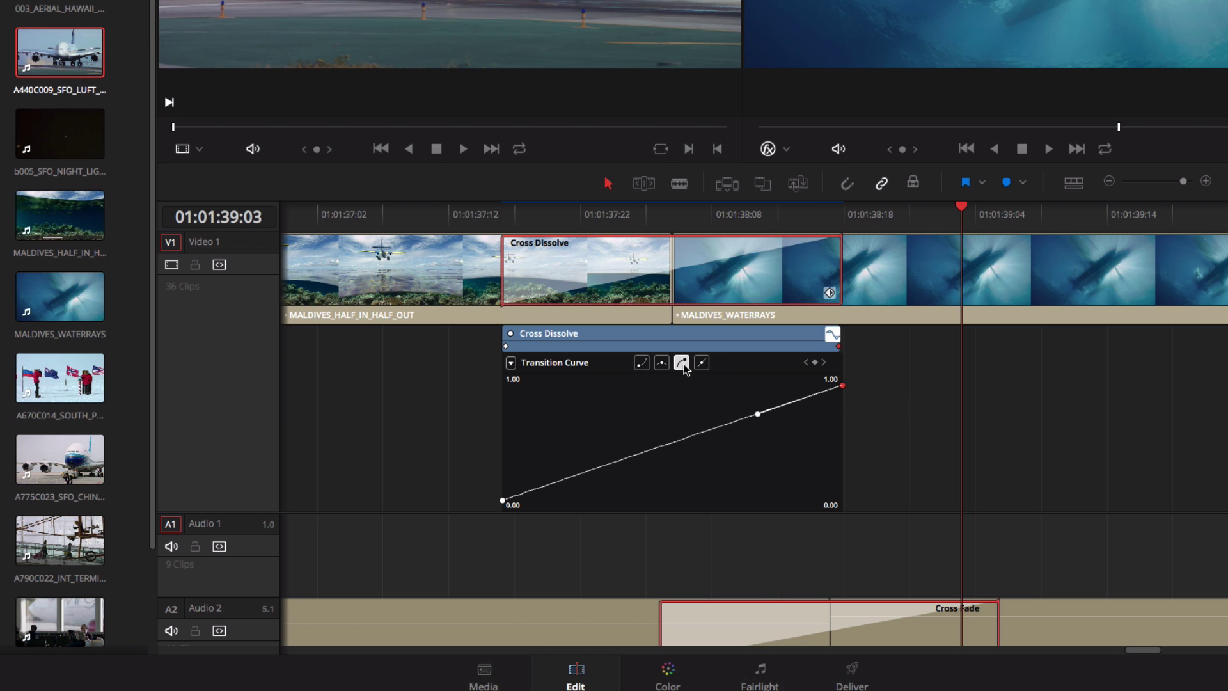
left_click_drag(756, 414, 754, 398)
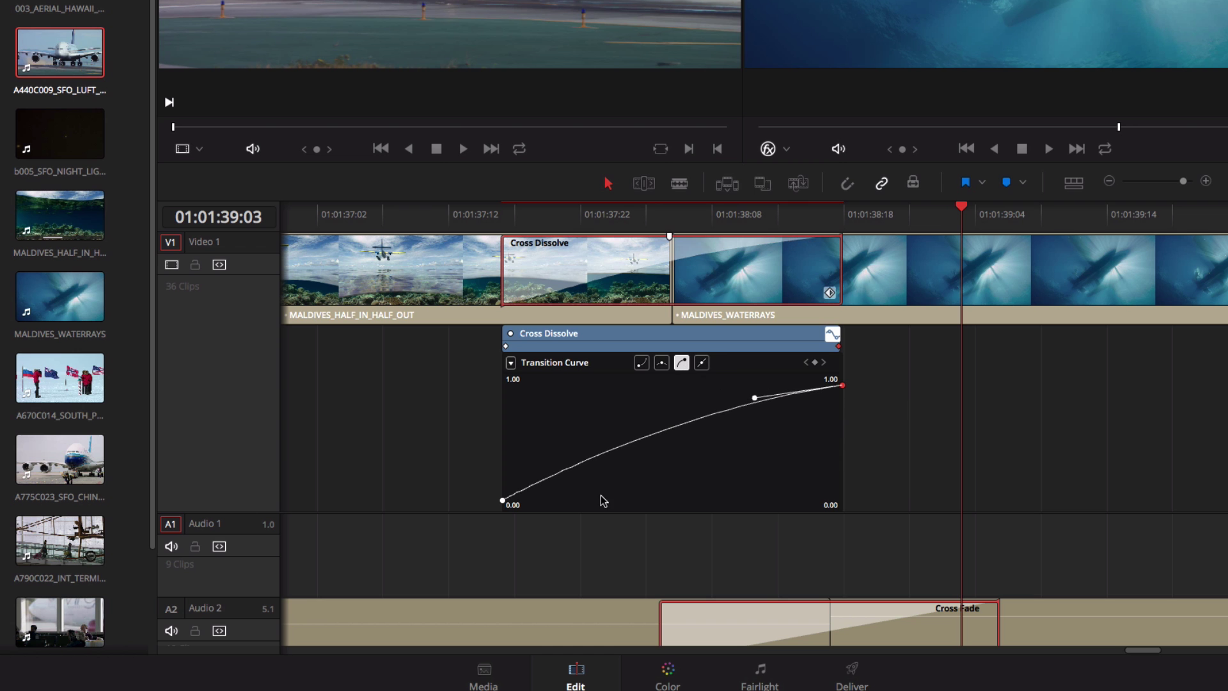
left_click(505, 501)
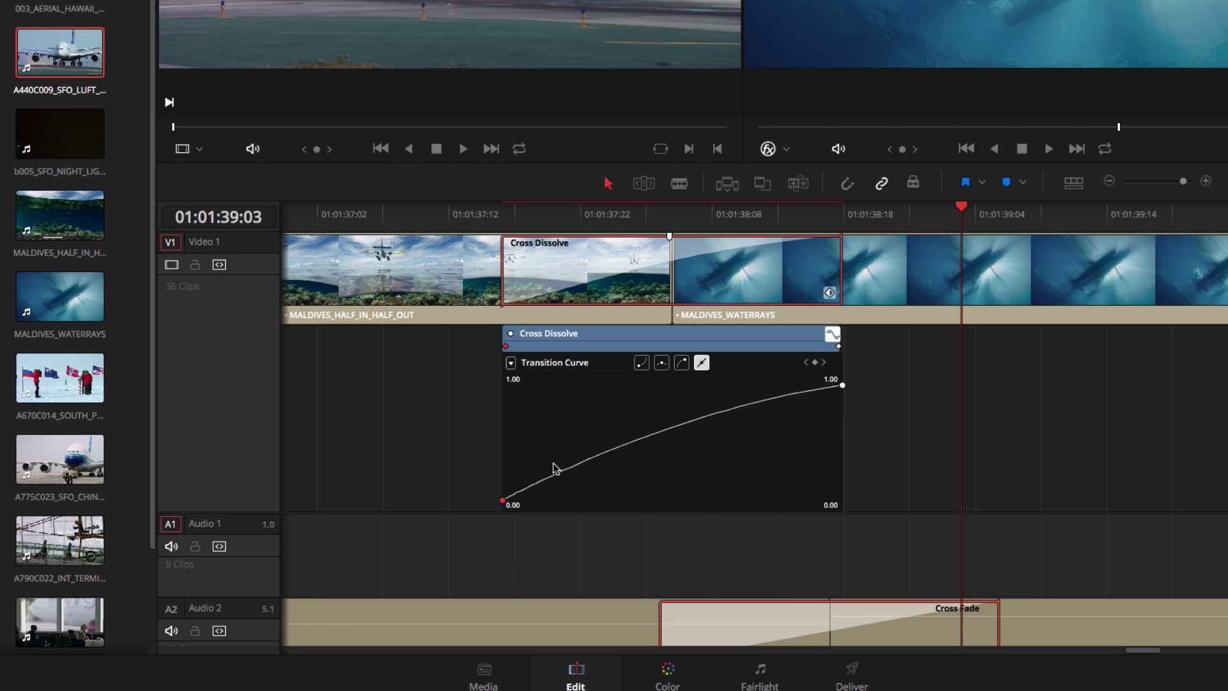
left_click(641, 363)
left_click_drag(595, 500, 531, 499)
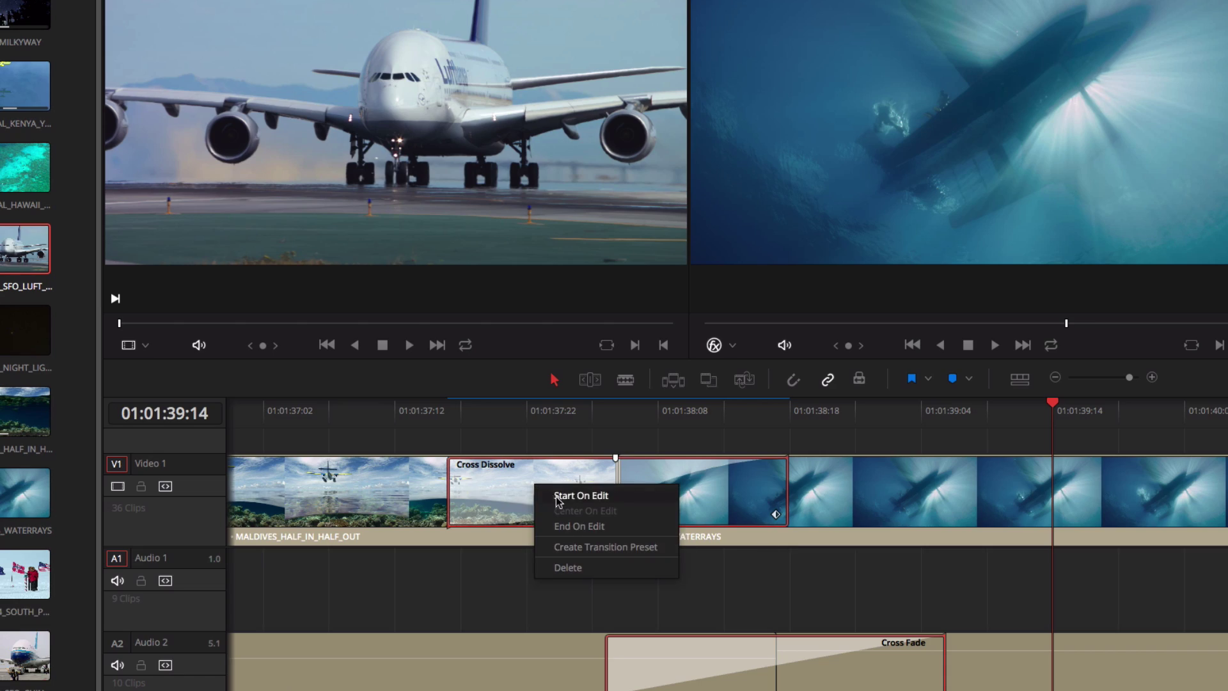
Save the customised cross dissolve as a transition preset named 'Film Dissolve'.
left_click(571, 548)
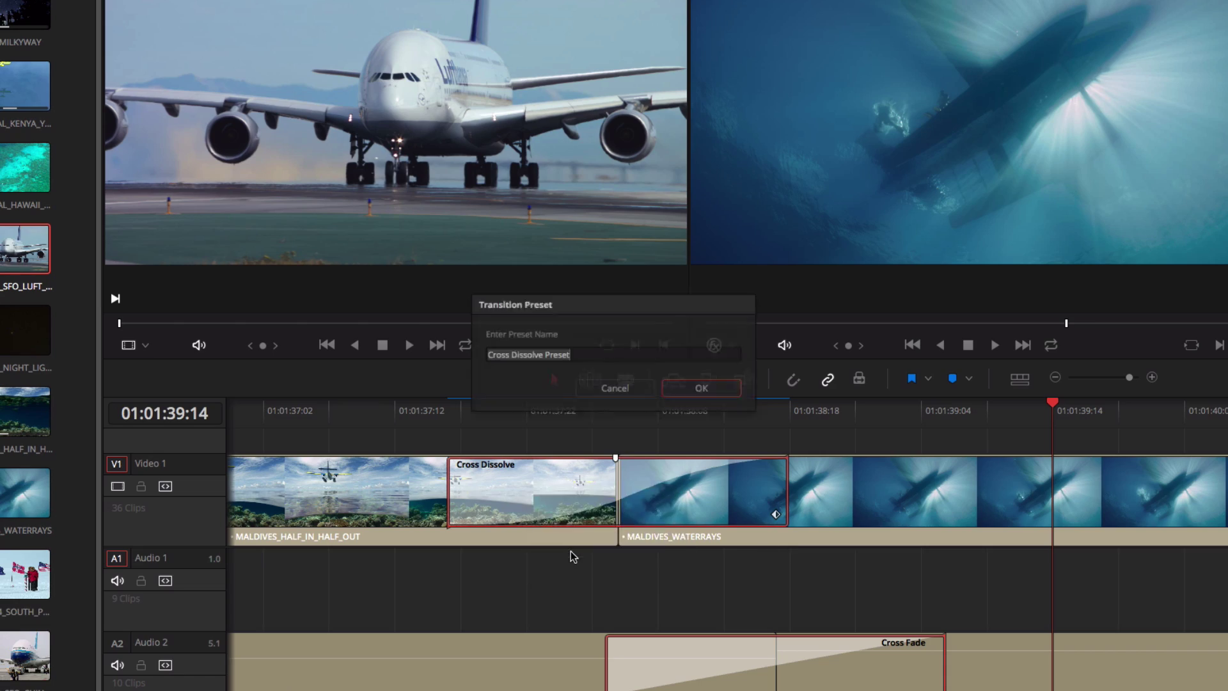
type("Film Dissolve")
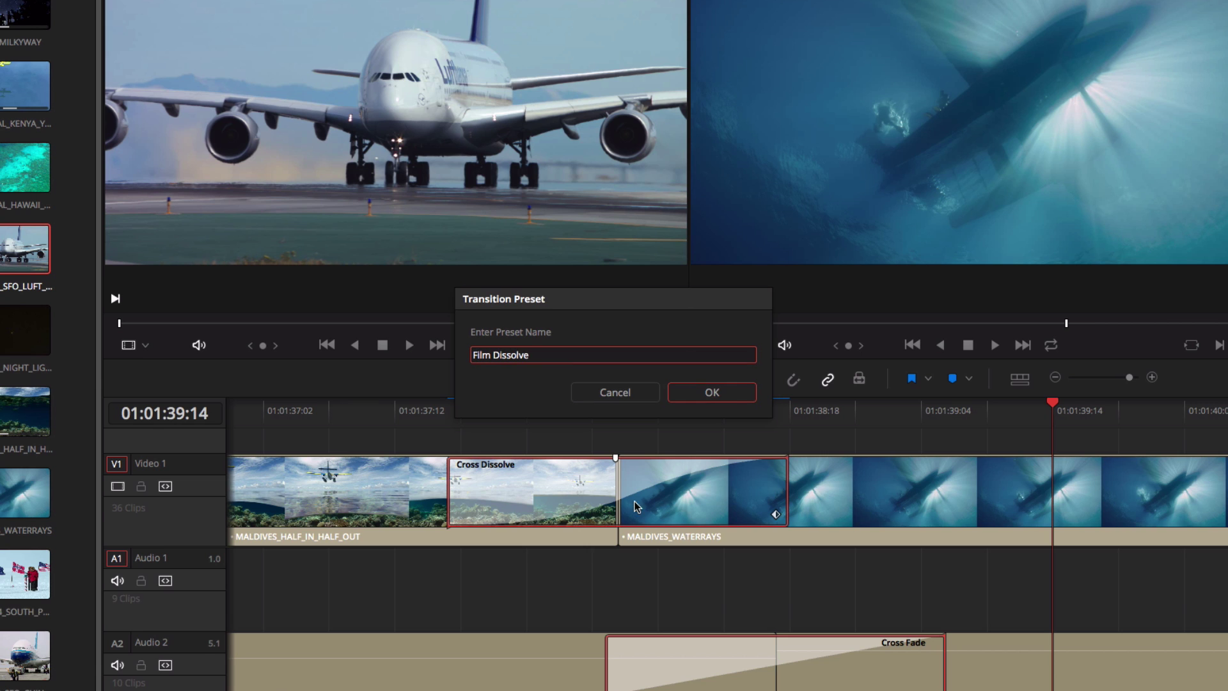
left_click(703, 394)
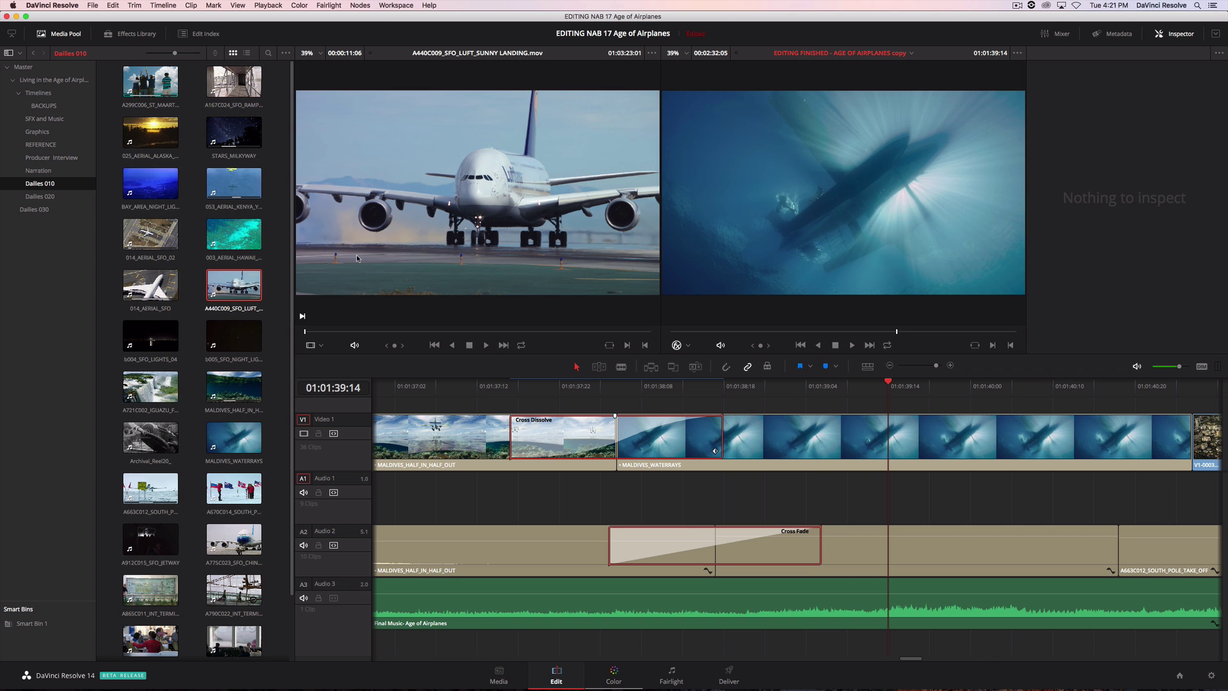
Check Video Transitions for Film Dissolve, then drag OpenFX Watercolor onto ST_MAARTEN_LANDING.
left_click(131, 35)
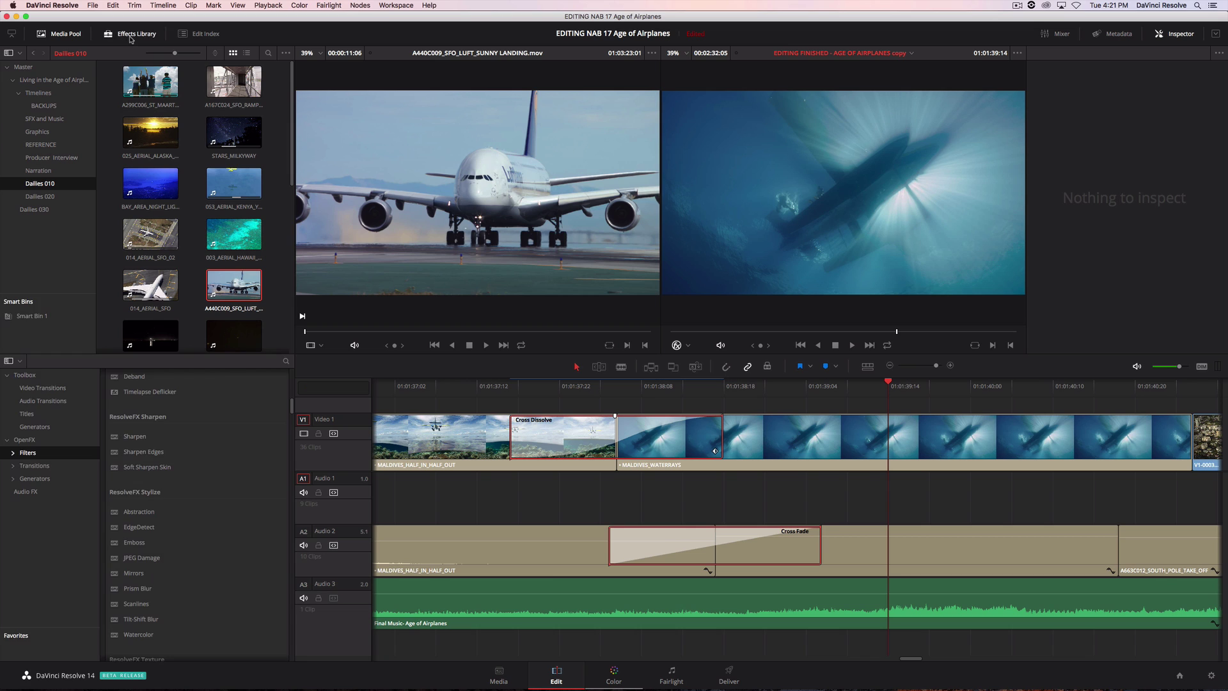
left_click(102, 252)
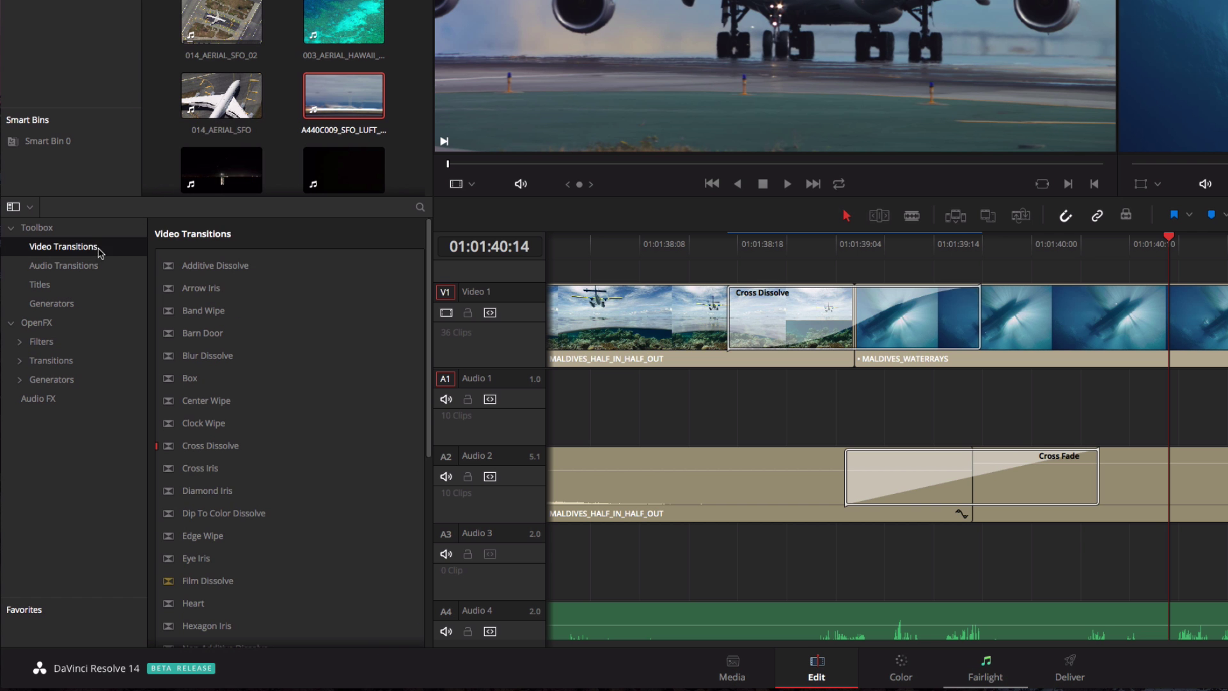
left_click_drag(429, 275, 421, 349)
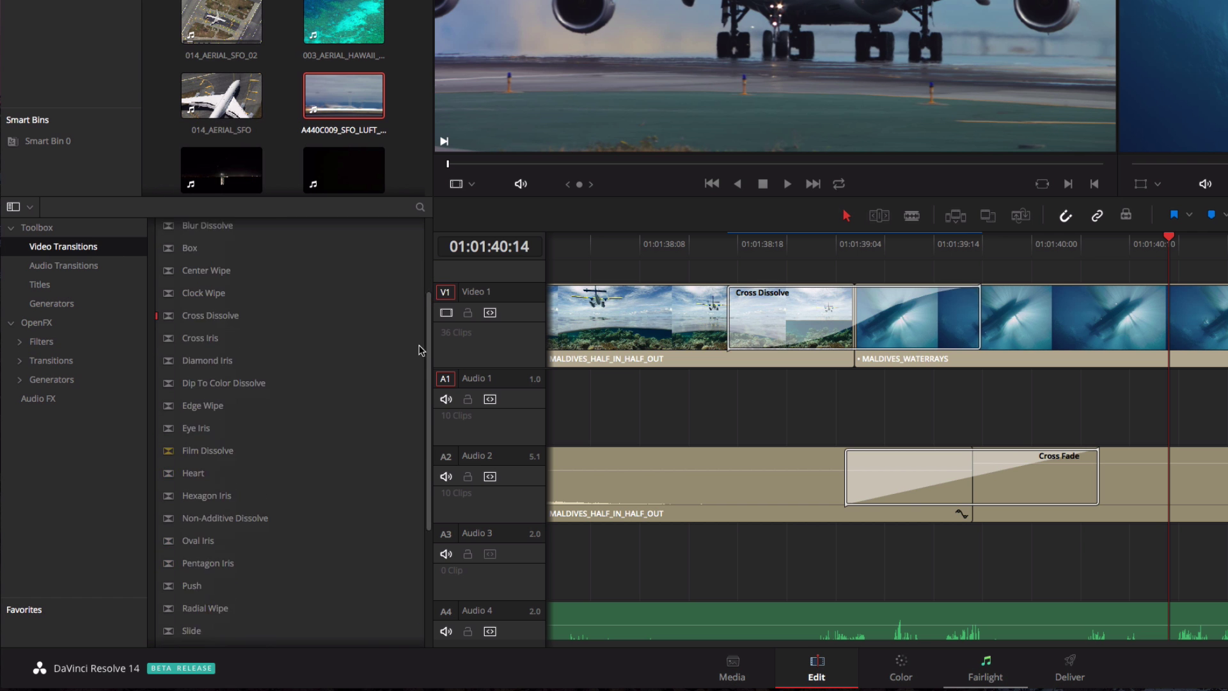
scroll(414, 371, "down", 3)
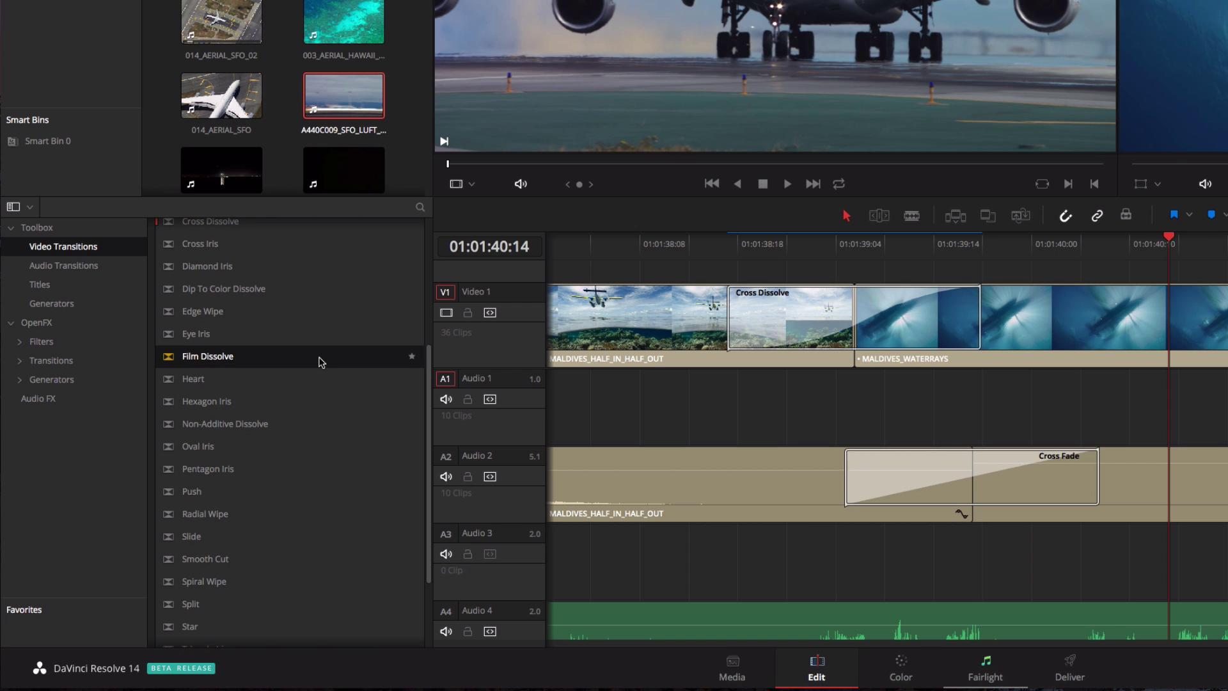
left_click(127, 343)
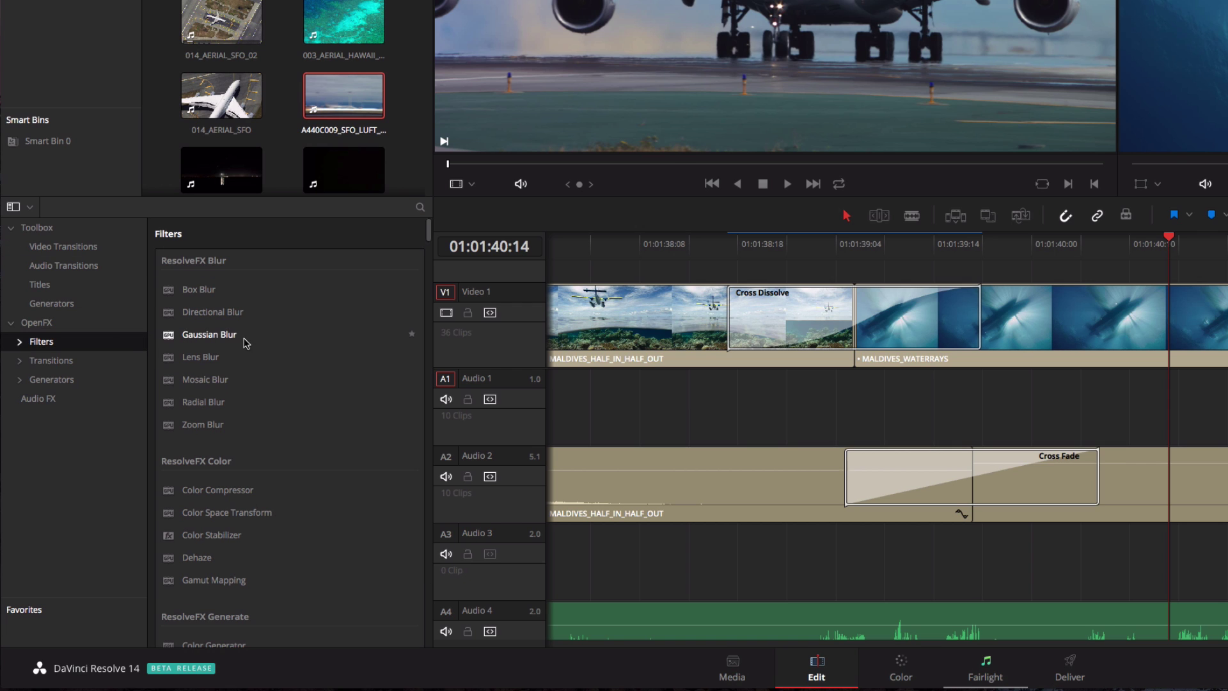
left_click_drag(429, 230, 424, 285)
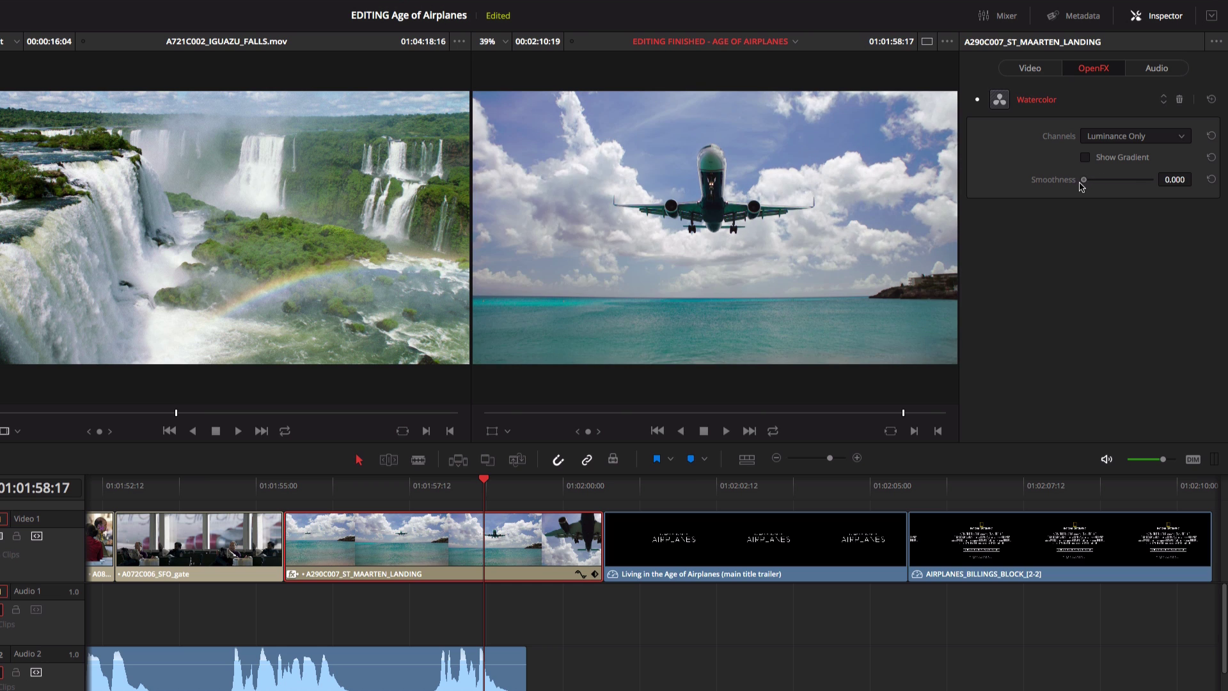
Raise the Watercolor smoothness to 0.017 and briefly toggle its Show Gradient preview.
left_click_drag(1110, 185, 1126, 187)
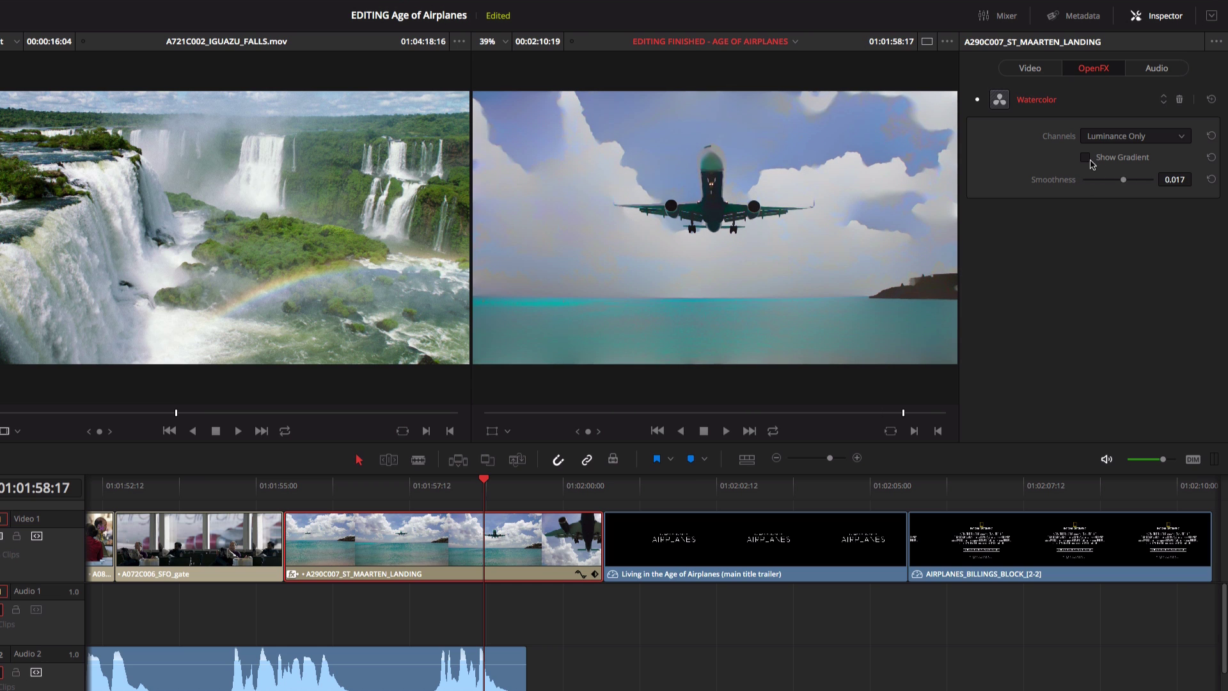
left_click(1090, 161)
left_click(1090, 160)
left_click(604, 489)
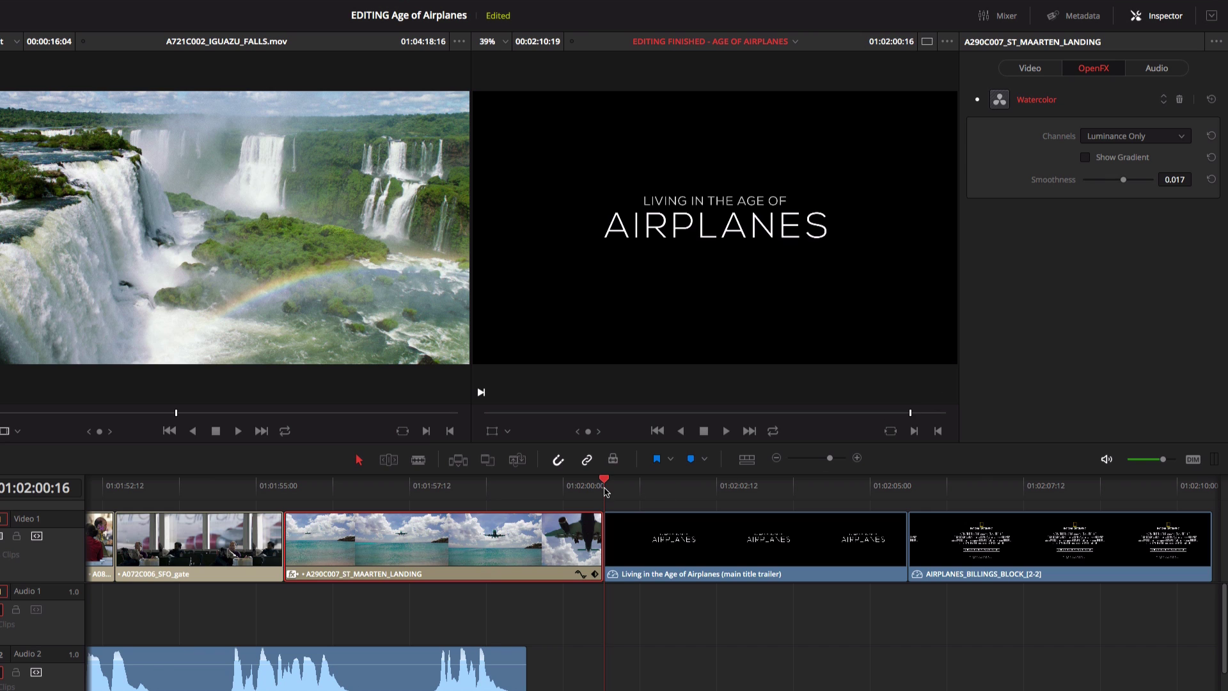
Keyframe the main title at Zoom 0.71 and Position Y -194, then Zoom 0.97 later.
left_click(643, 526)
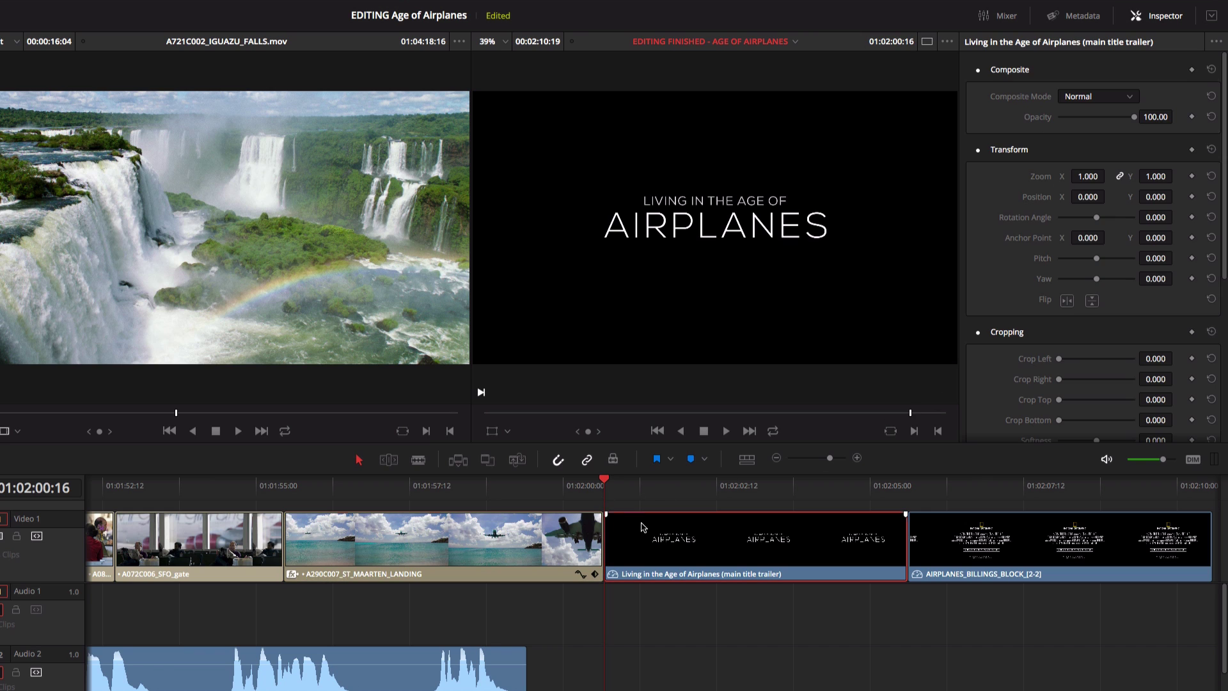
left_click(492, 432)
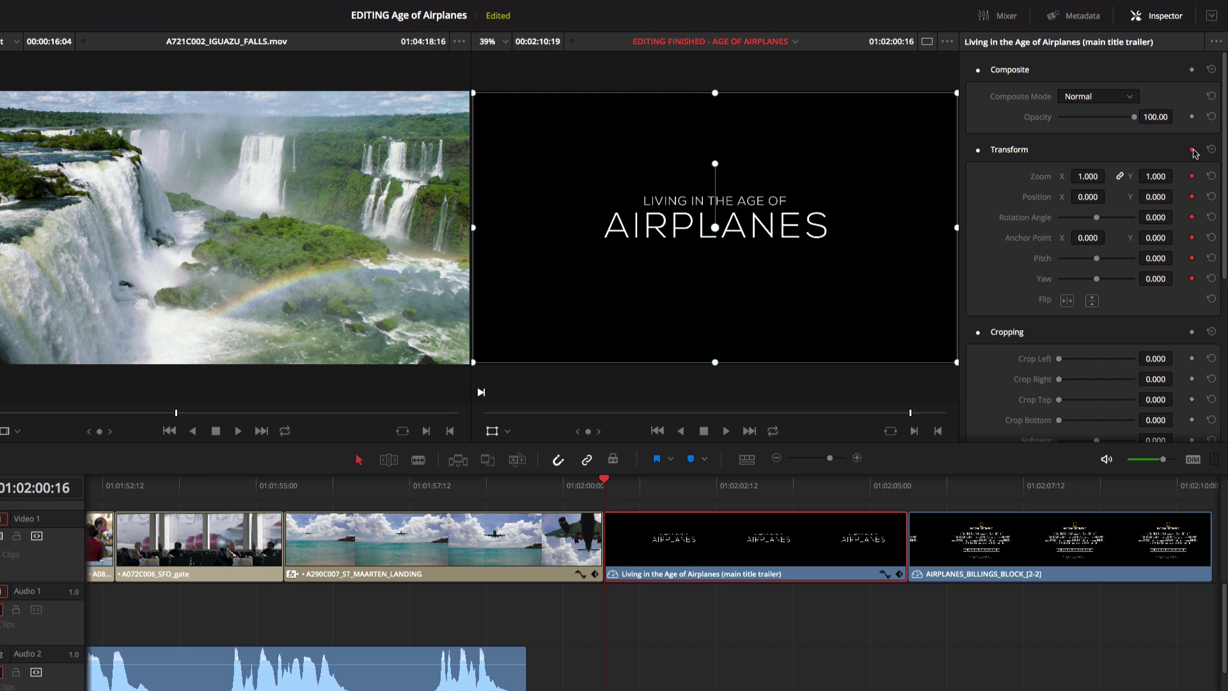
left_click_drag(1088, 176, 1075, 176)
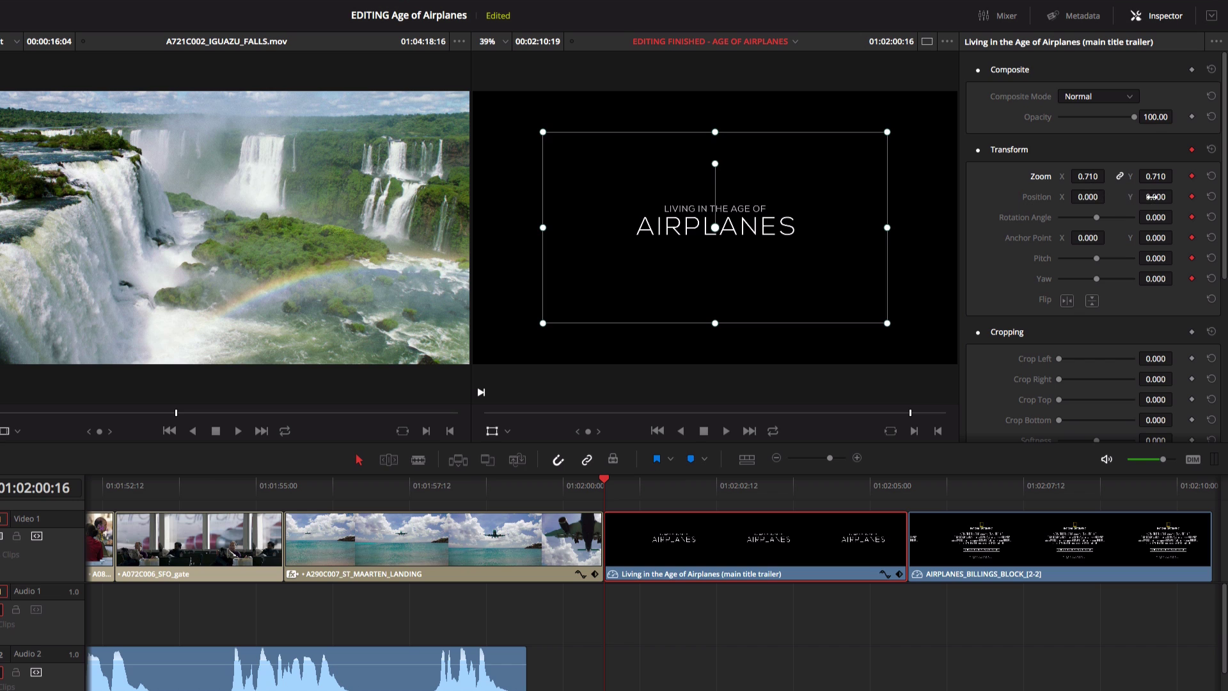
left_click_drag(1156, 197, 1094, 197)
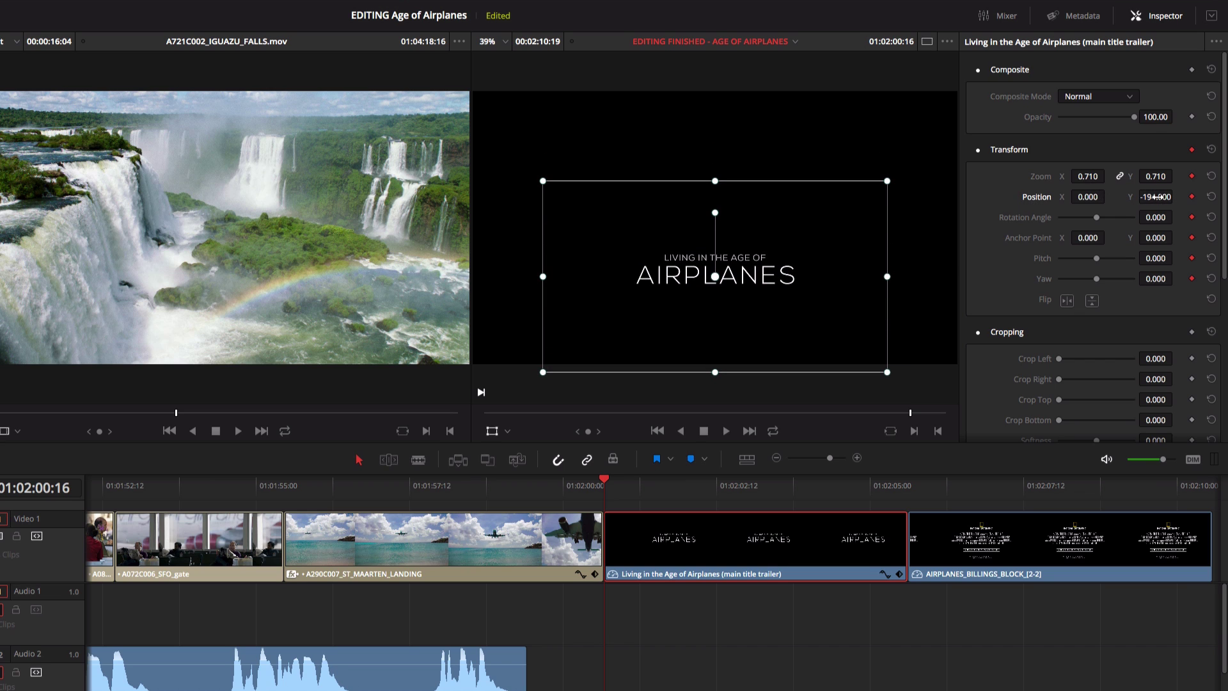
left_click_drag(611, 484, 899, 494)
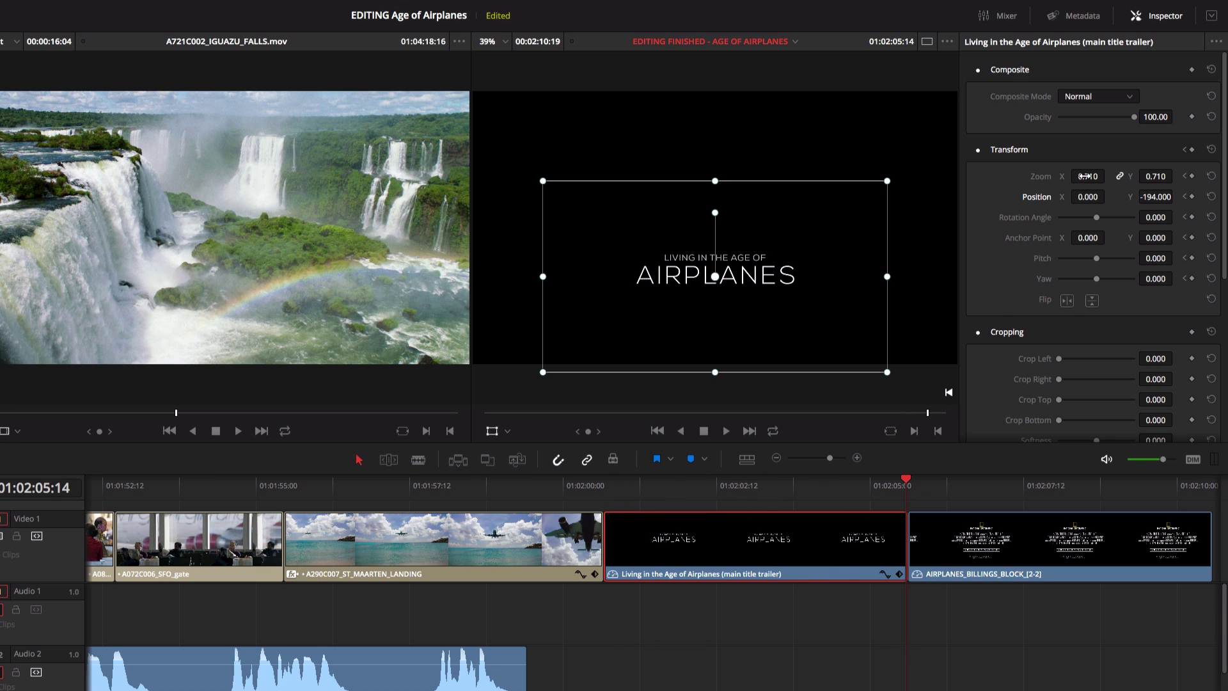
left_click_drag(1085, 176, 1176, 195)
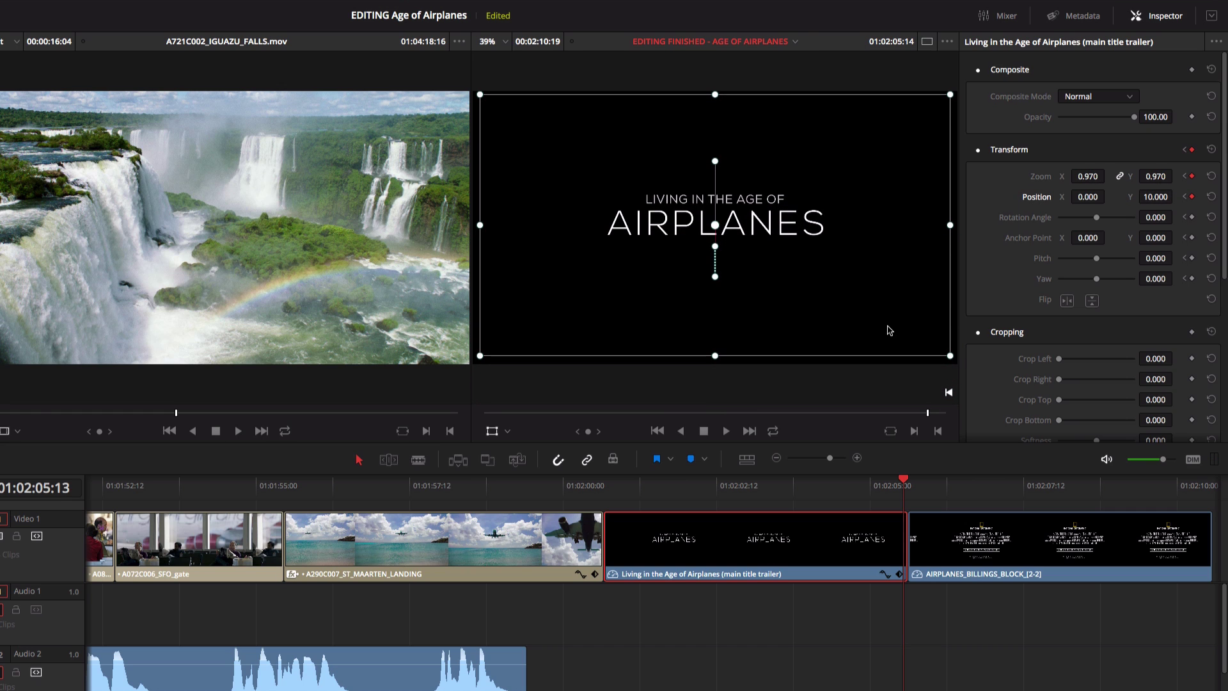
Make both title motion keyframes smooth and drag the title up and left.
right_click(718, 282)
left_click(758, 303)
right_click(716, 248)
left_click(745, 272)
left_click_drag(715, 225, 617, 185)
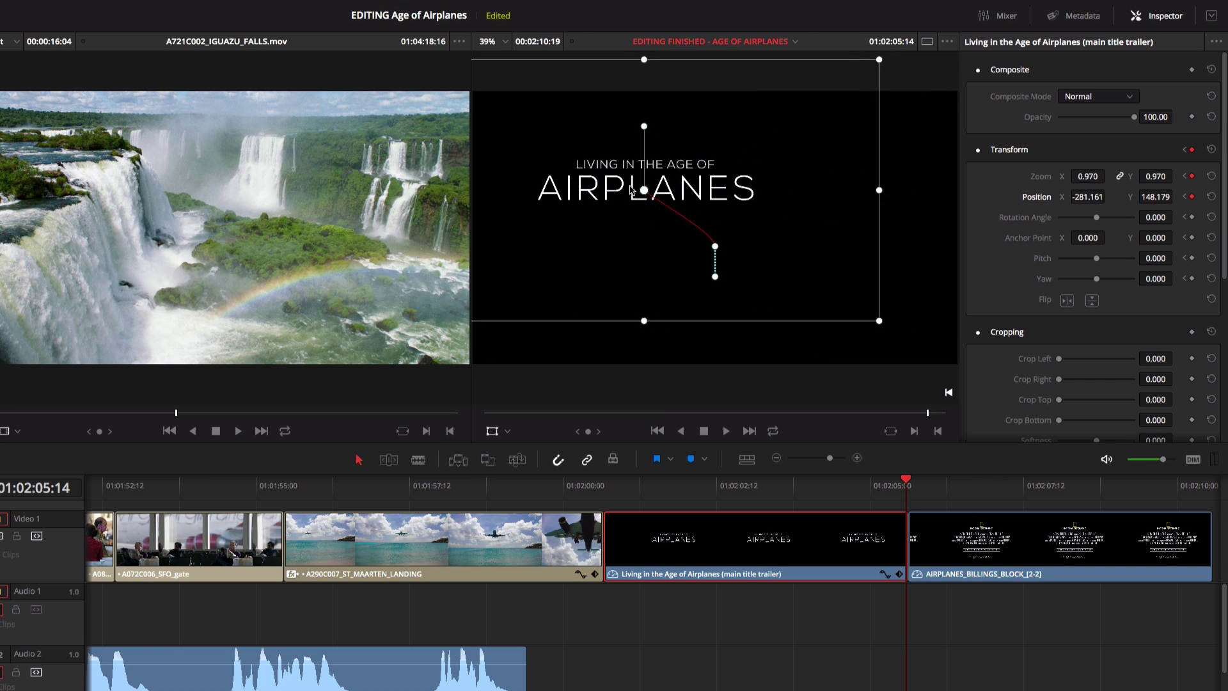
left_click_drag(617, 121, 617, 129)
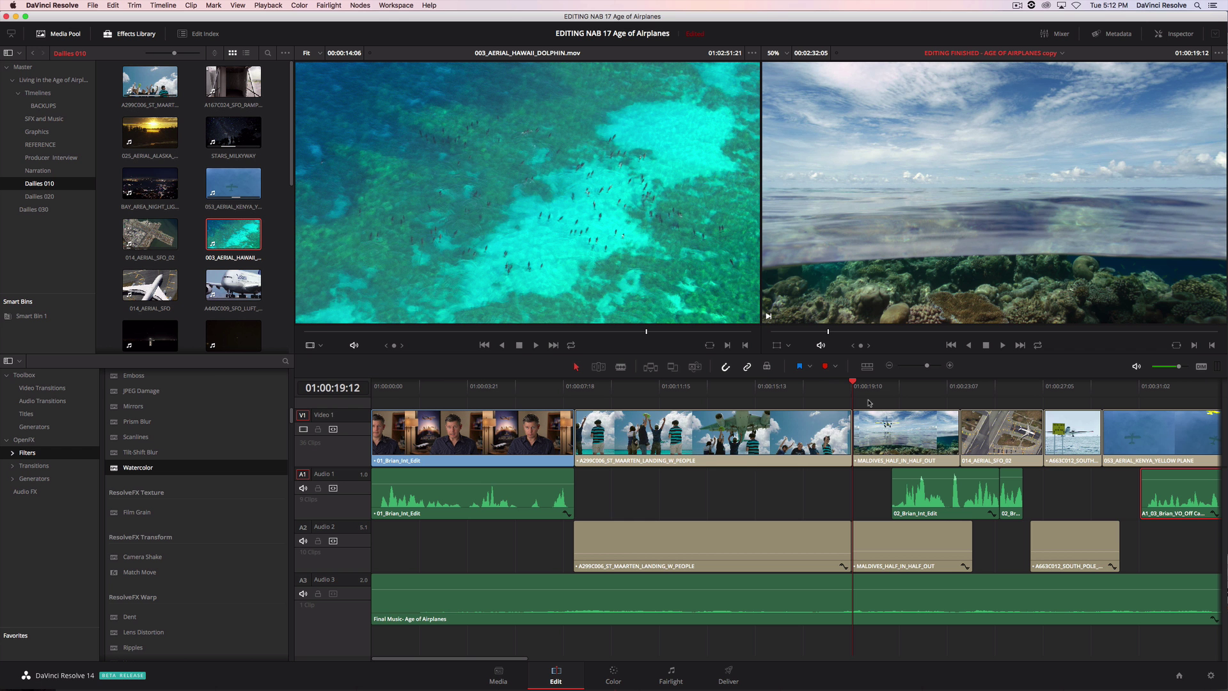
Set the MALDIVES_HALF_IN_HALF_OUT clip's speed to 50%.
key("space")
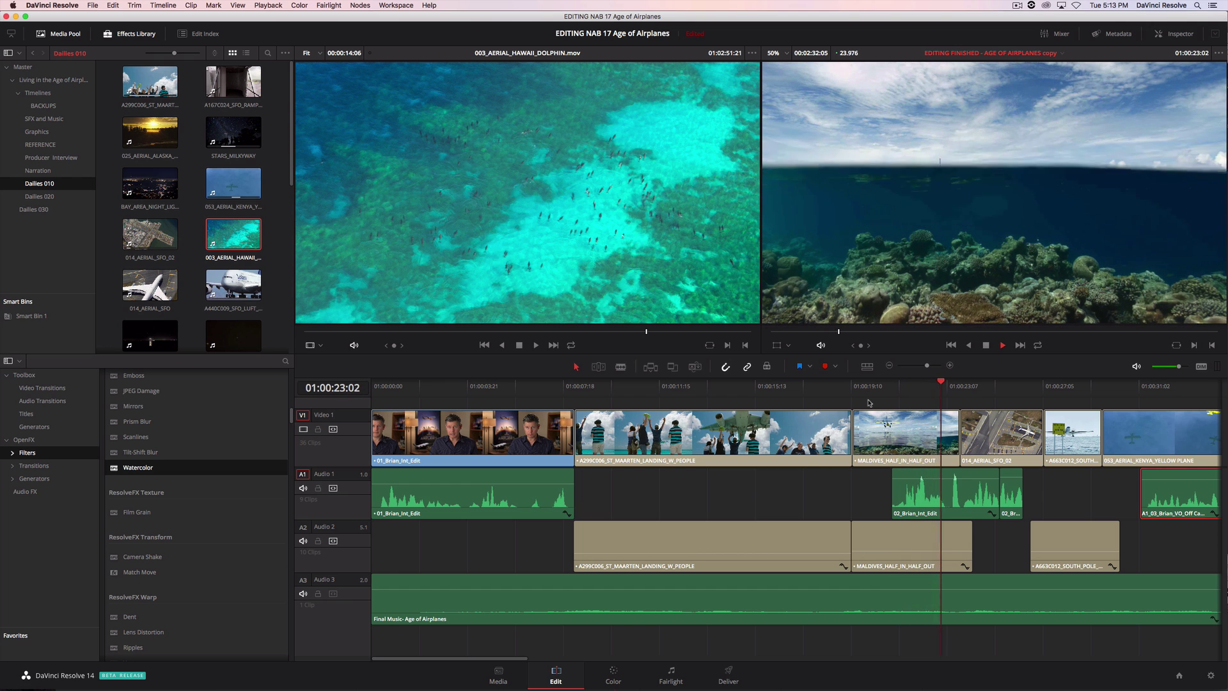
key("space")
right_click(884, 425)
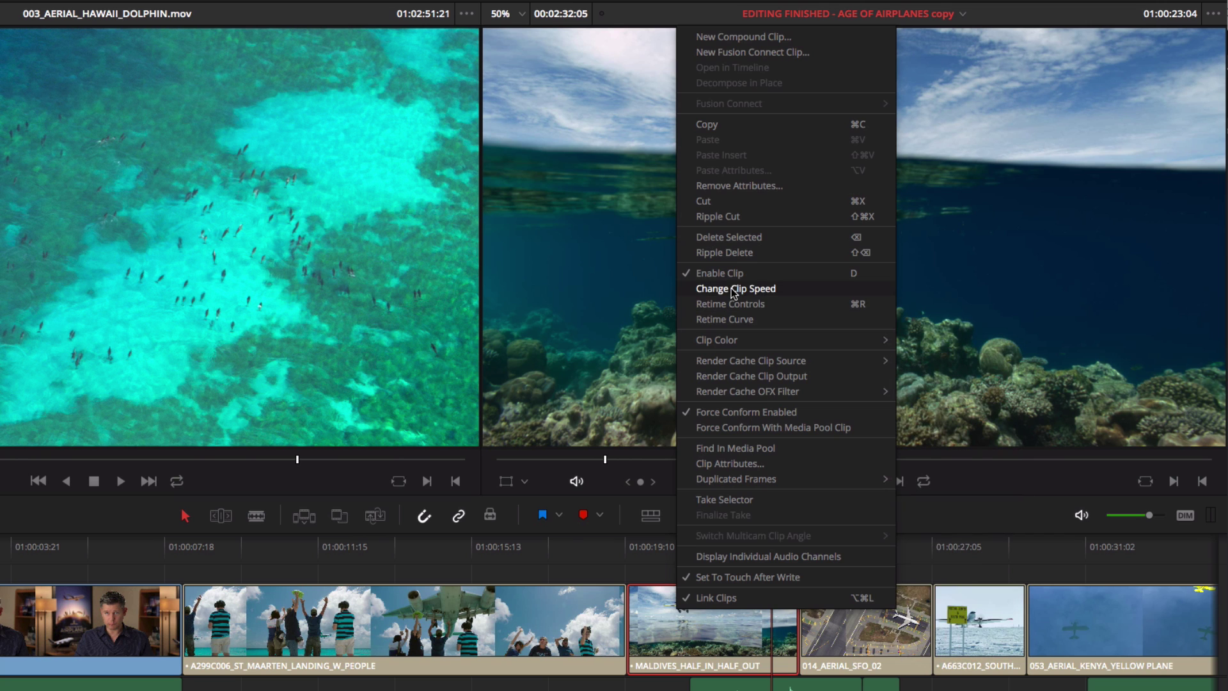
left_click(733, 293)
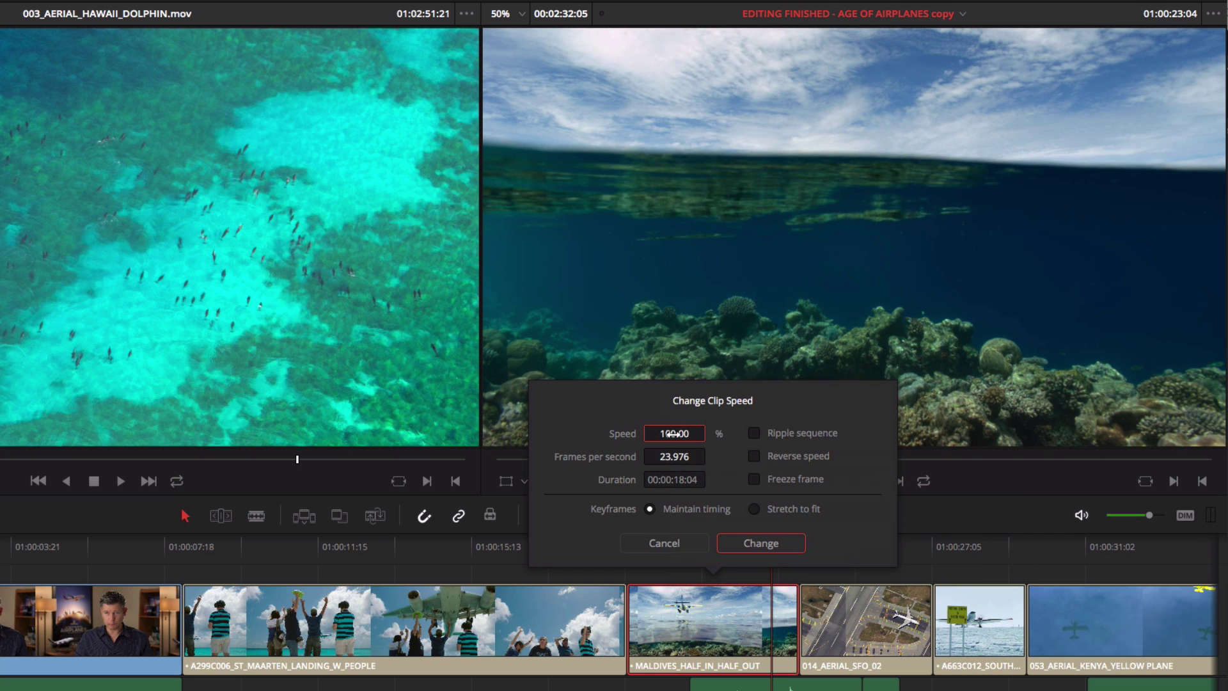
left_click(768, 544)
Play back the slowed Maldives clip and the people waving shot.
left_click(629, 541)
key("space")
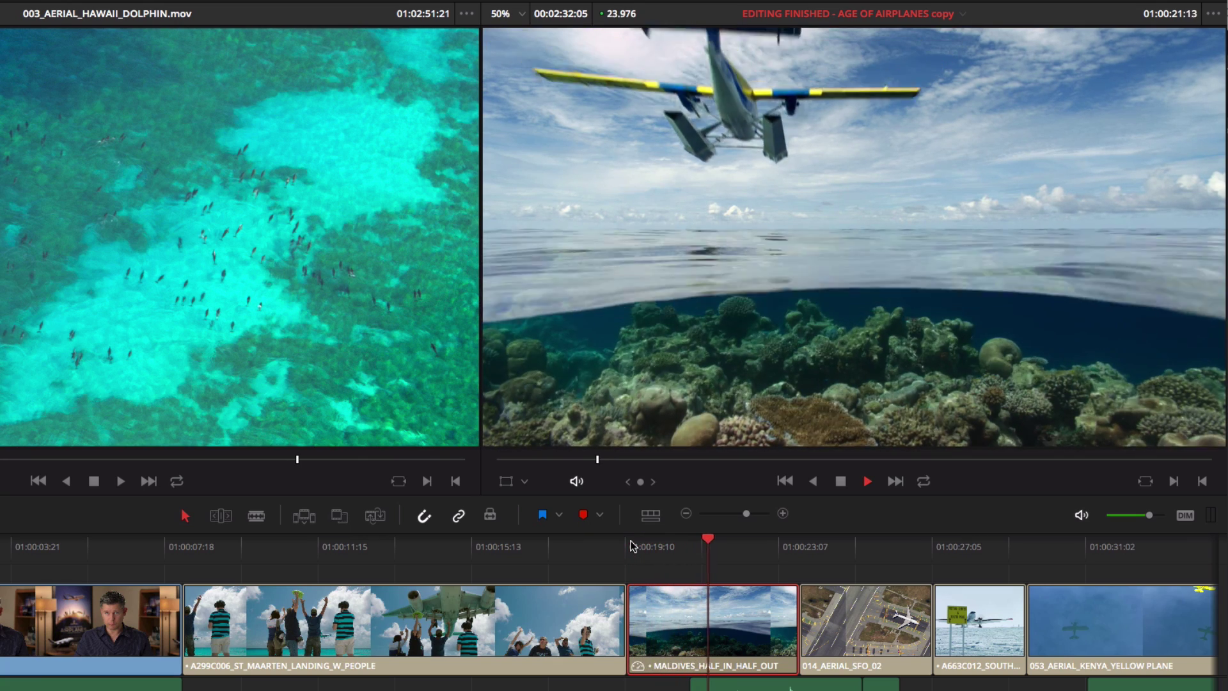
key("space")
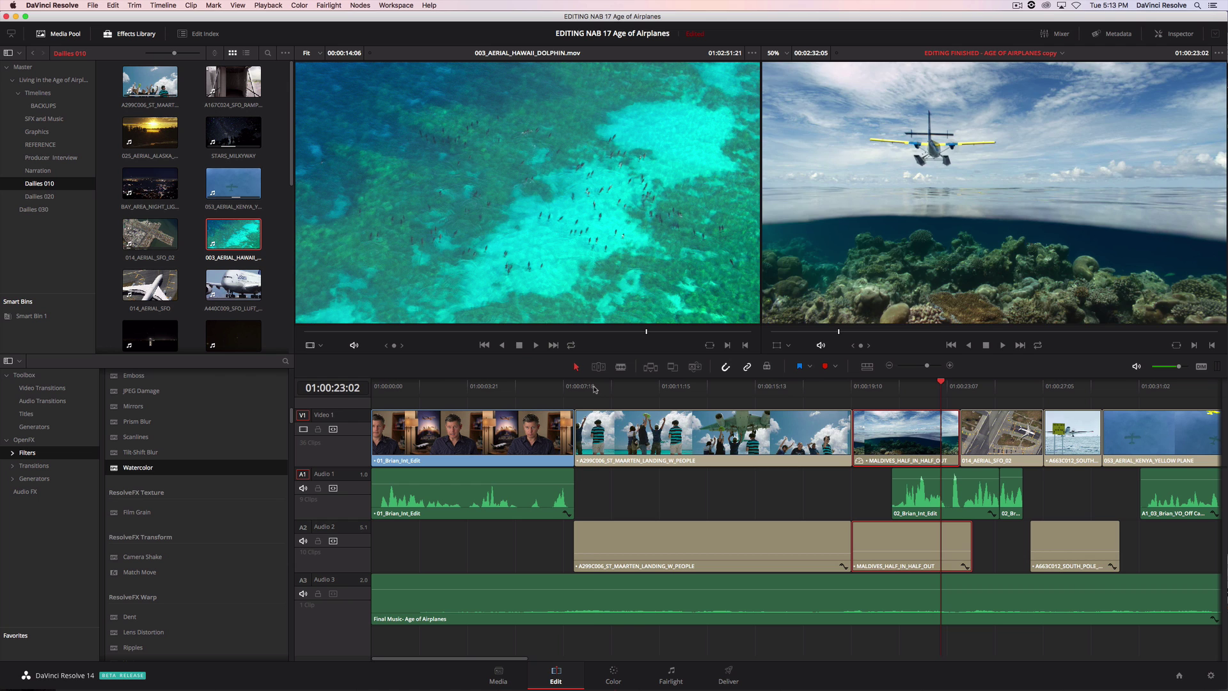
left_click(591, 389)
key("space")
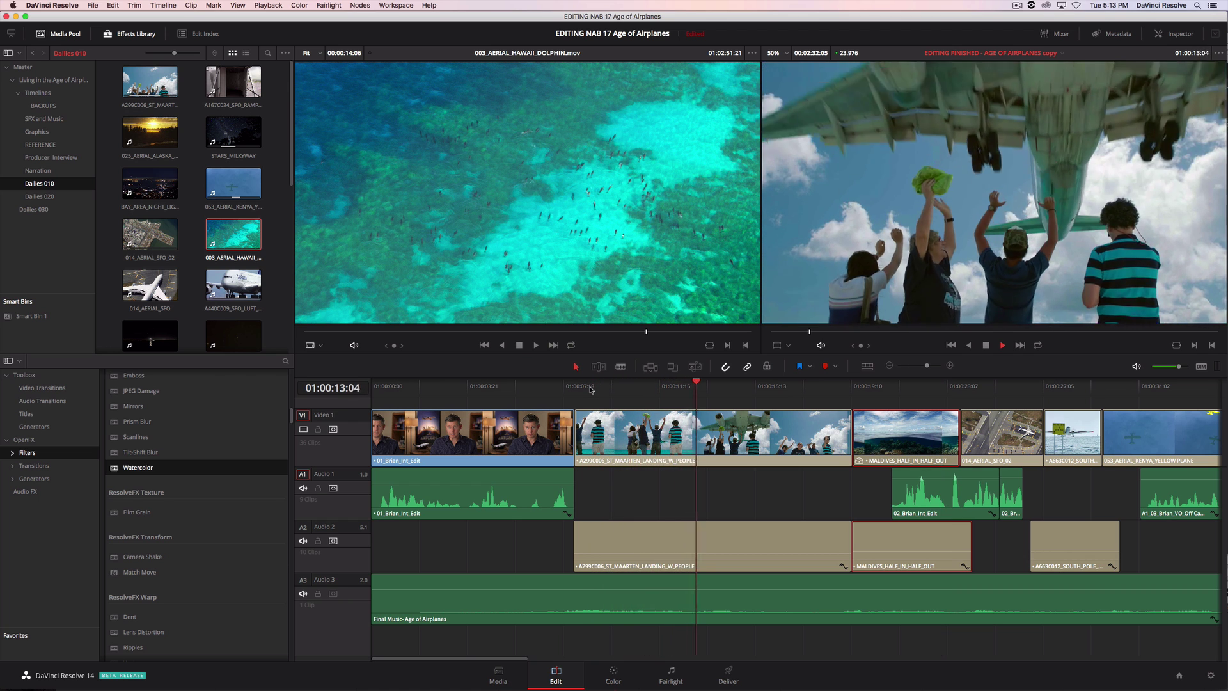
Show retime controls on the St Maarten people clip and add a speed point.
key("space")
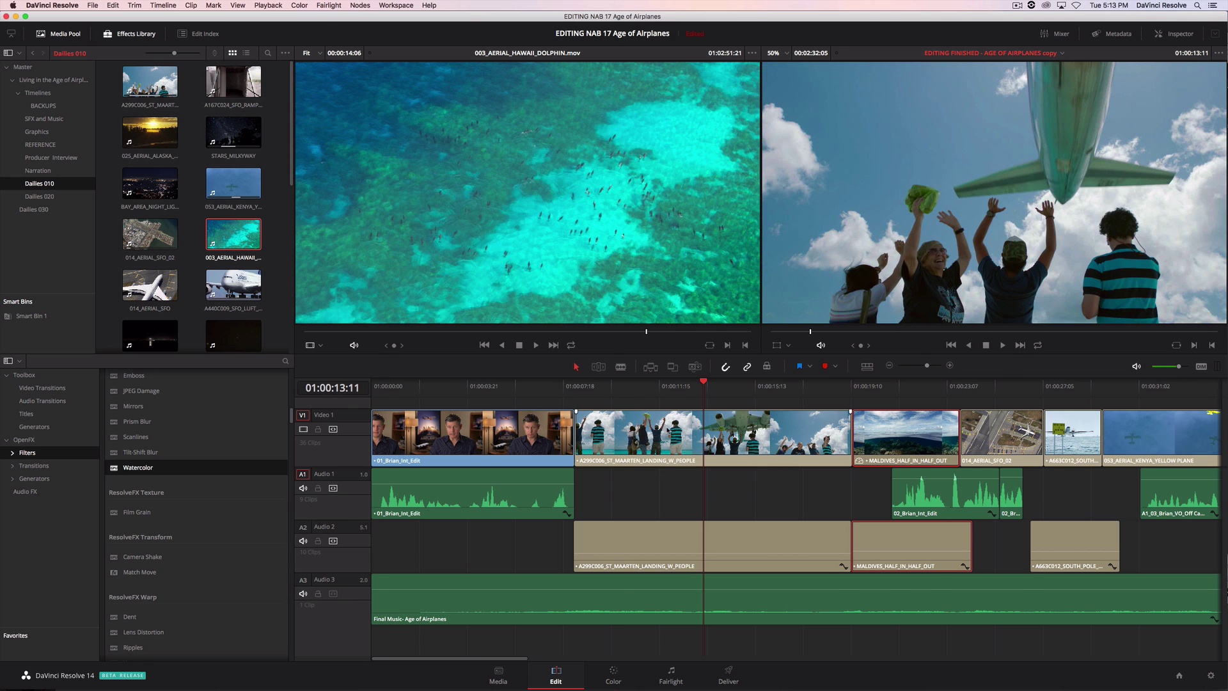
right_click(672, 428)
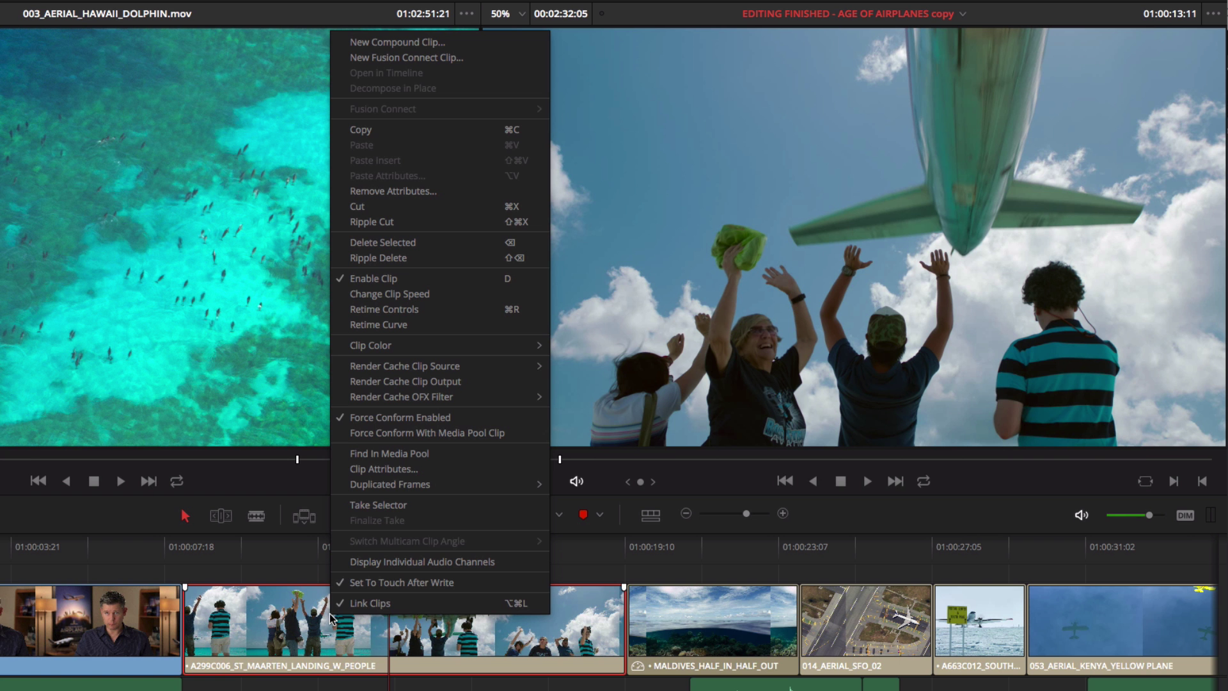
left_click(407, 311)
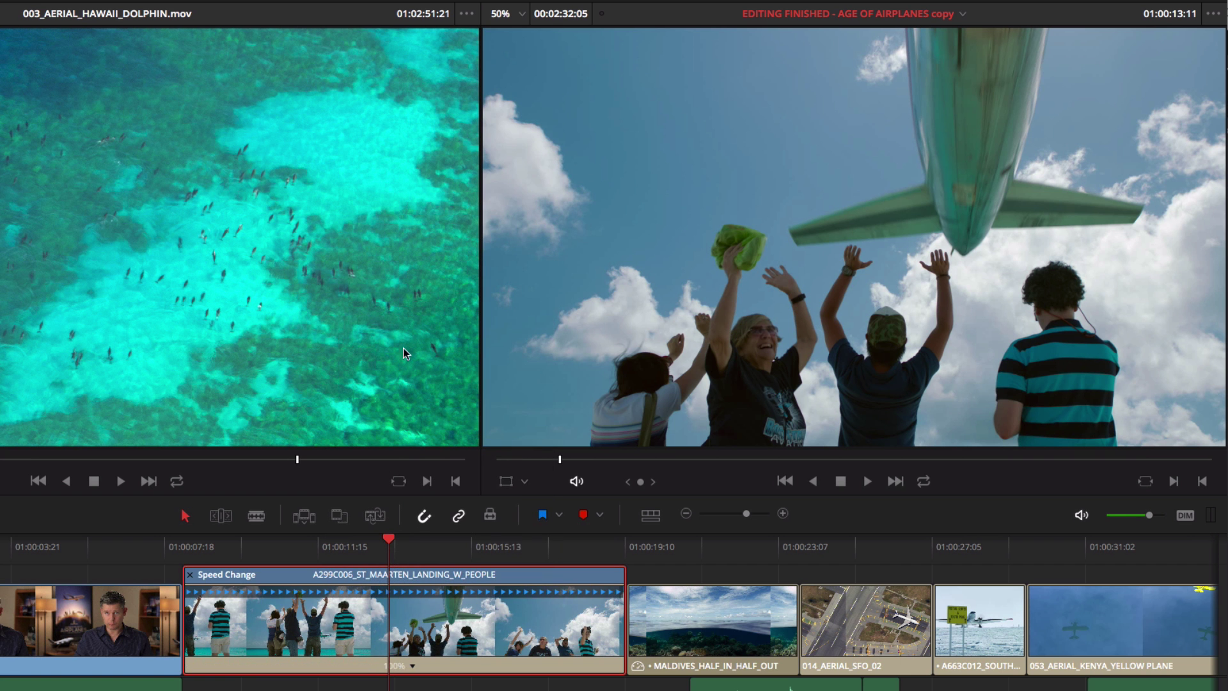
mouse_move(189, 548)
left_mouse_down()
mouse_move(346, 550)
mouse_move(333, 550)
left_mouse_up()
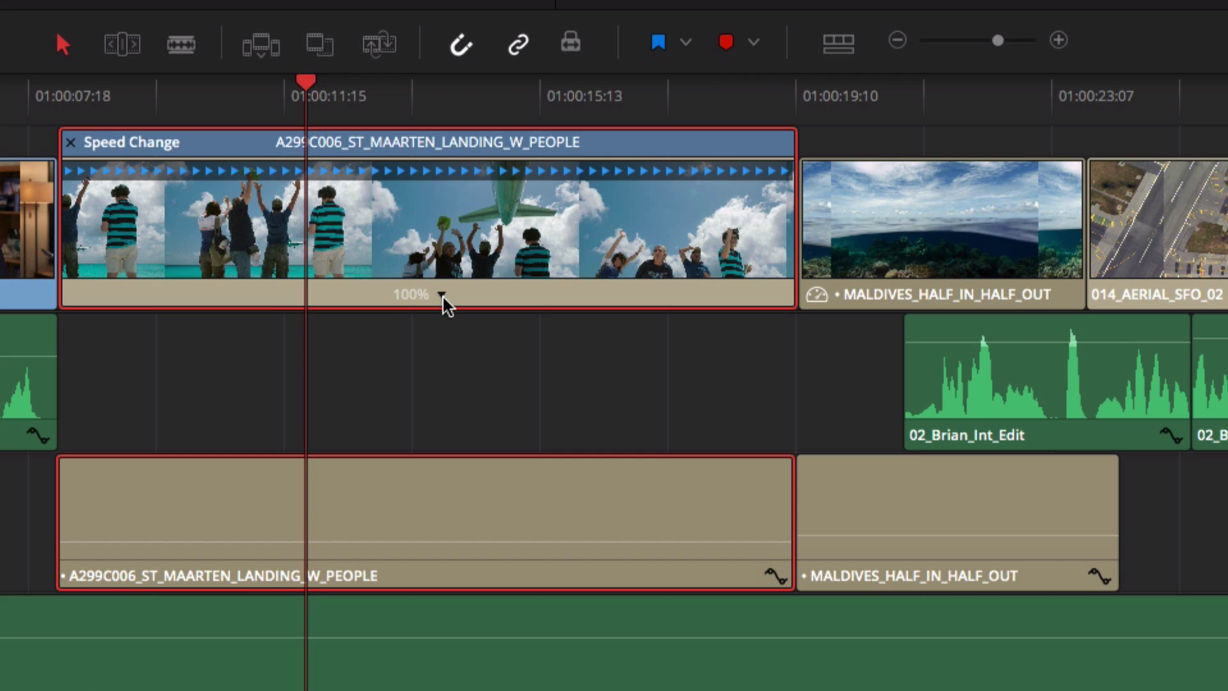
left_click(441, 296)
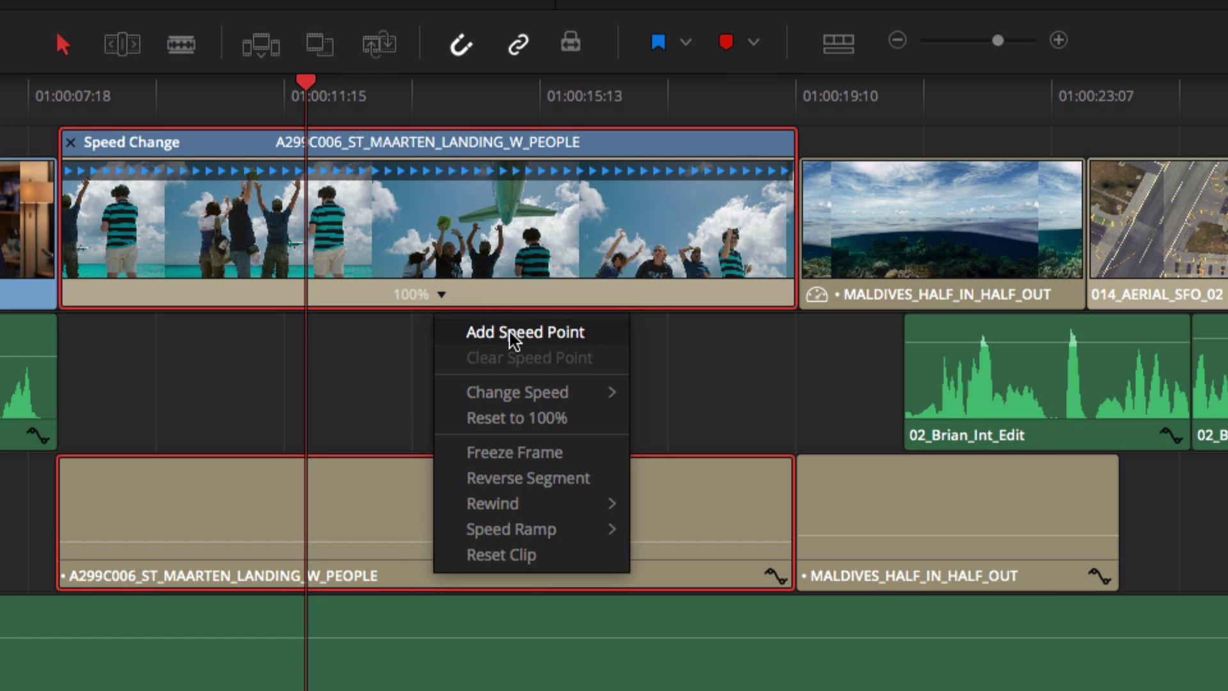
left_click(515, 332)
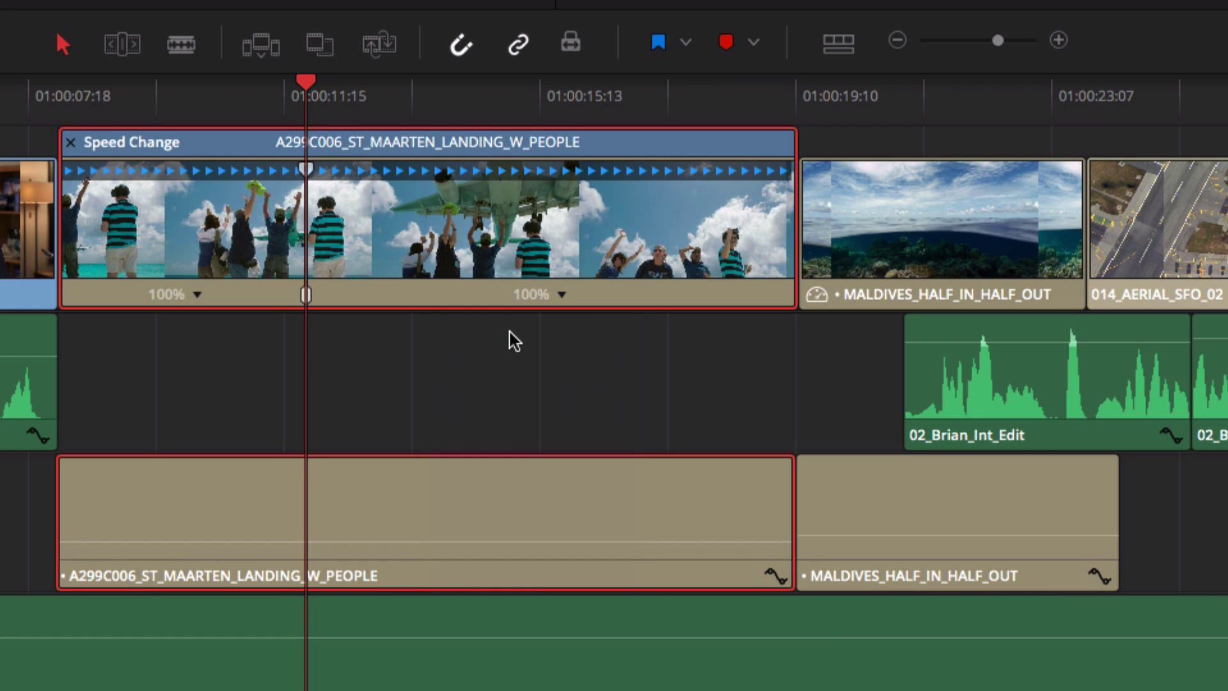
Set the part before the speed point to 200% and after it to 50%, then play the ramp.
left_click(133, 46)
left_click(197, 296)
left_click(480, 595)
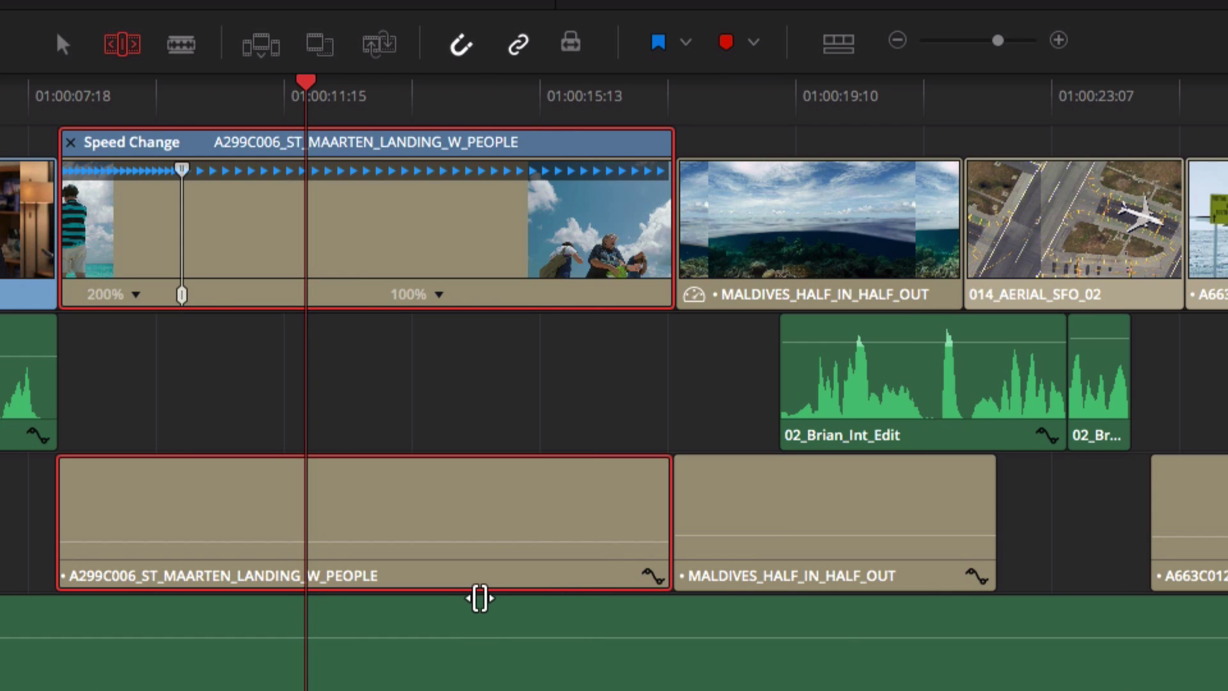
left_click(439, 294)
mouse_move(516, 392)
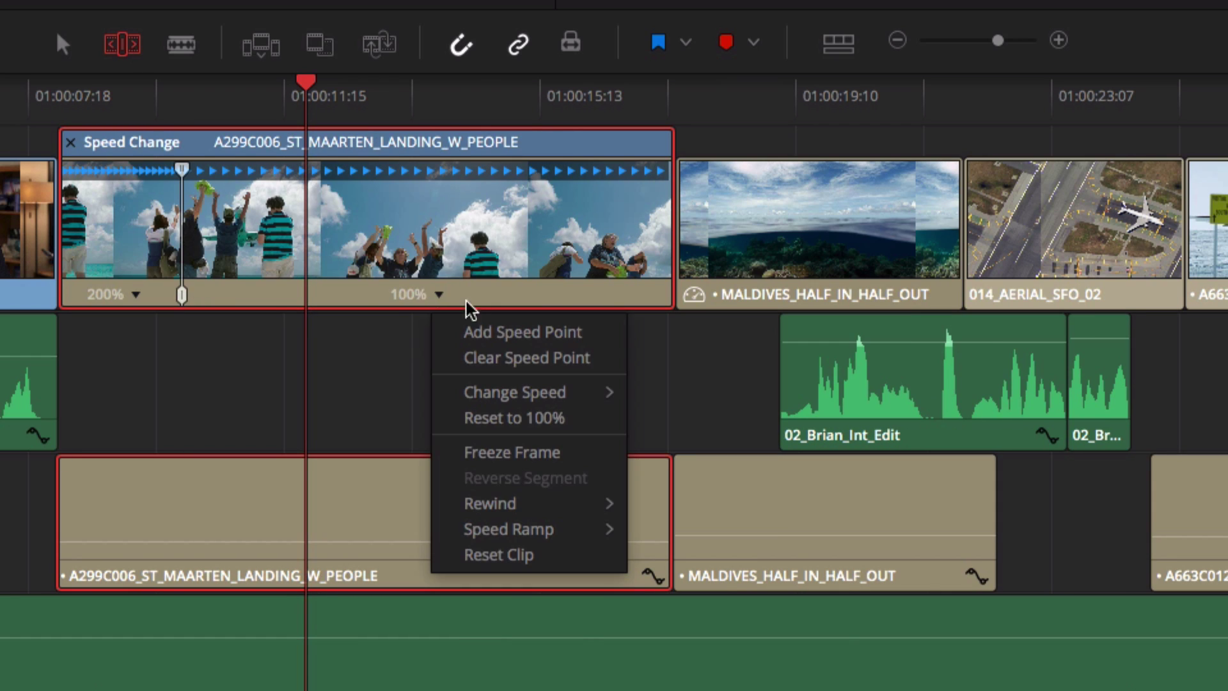
left_click(679, 451)
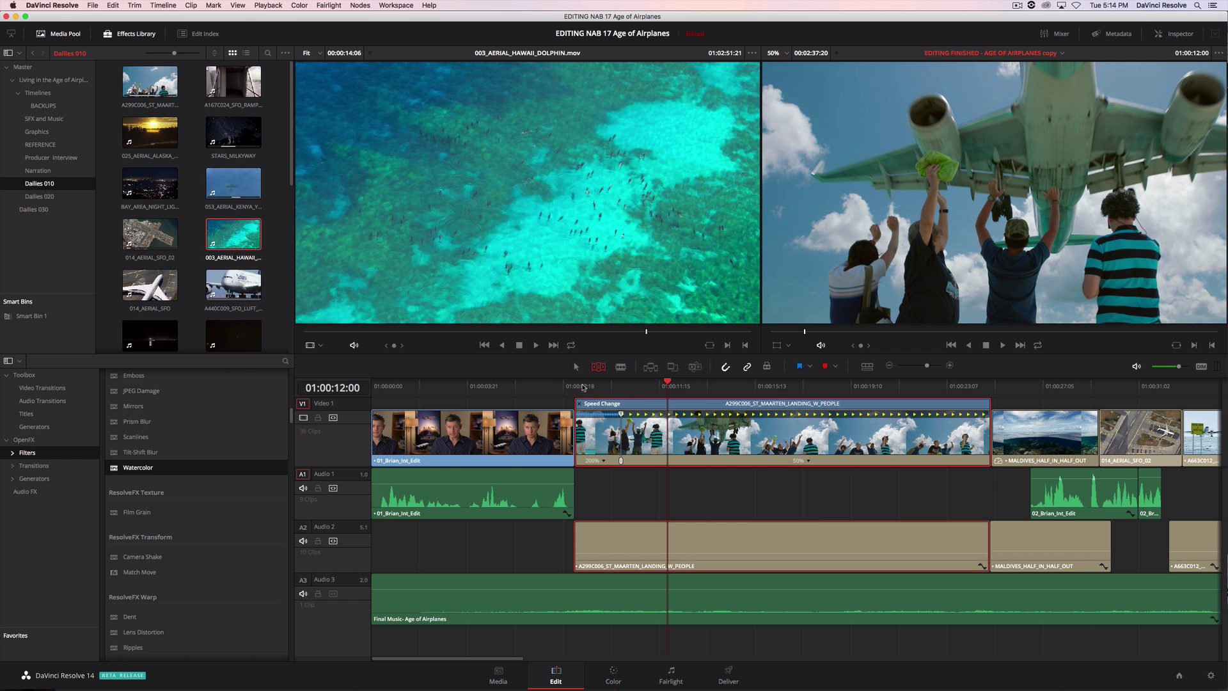
left_click(576, 386)
key("space")
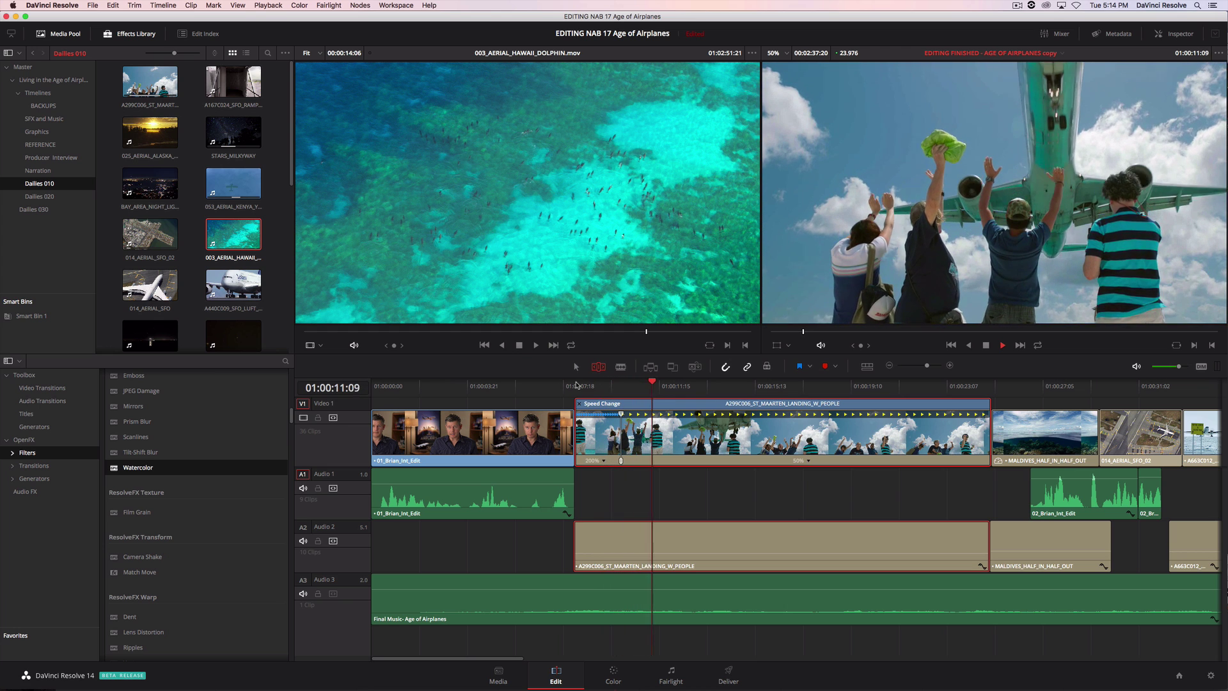
key("space")
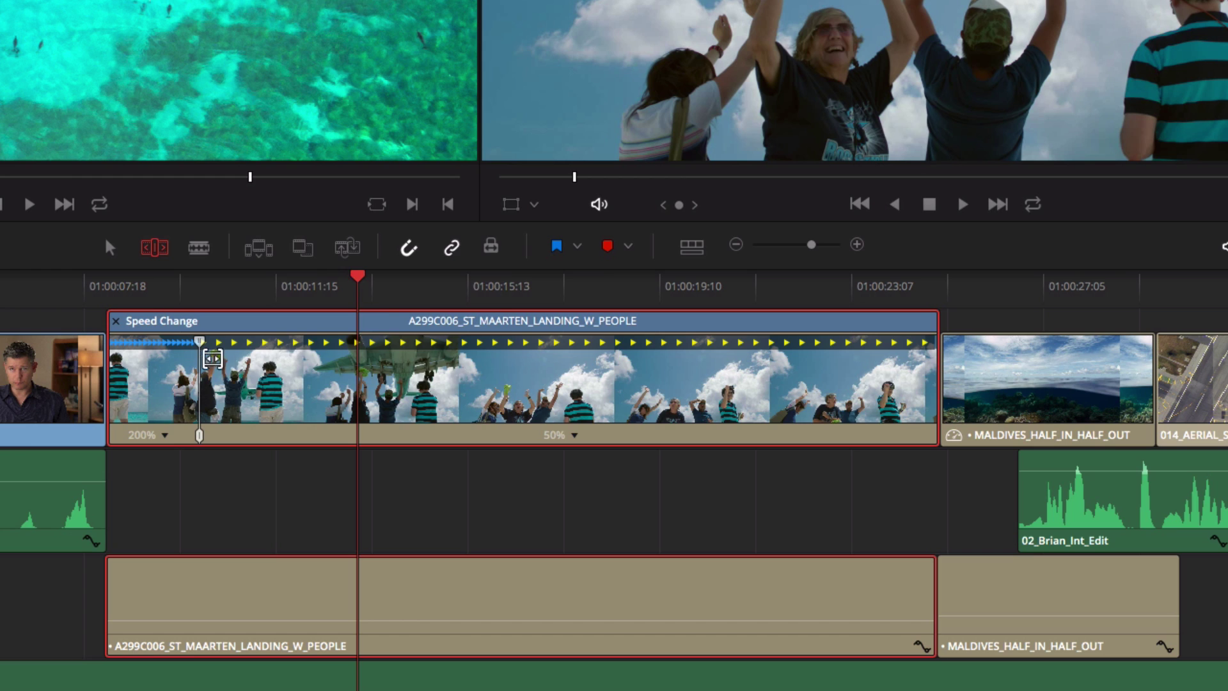
Smooth the St Maarten retime keyframe's bezier ease and raise the slow section to about 72%.
right_click(638, 430)
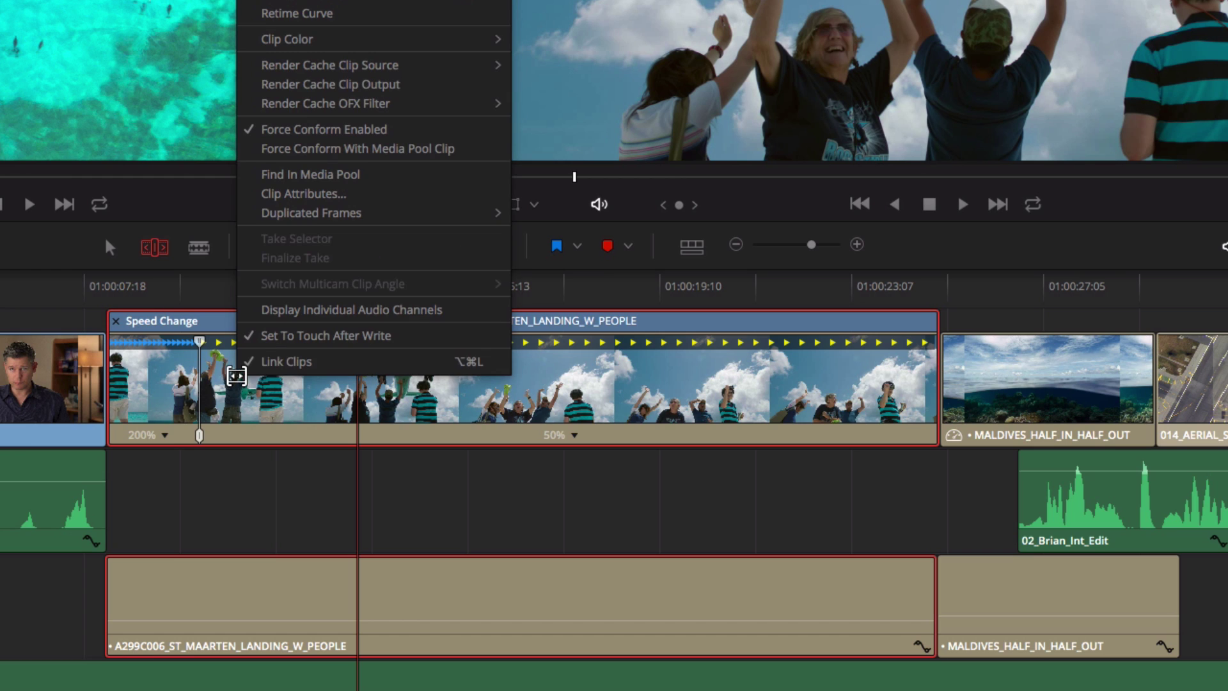
left_click(331, 13)
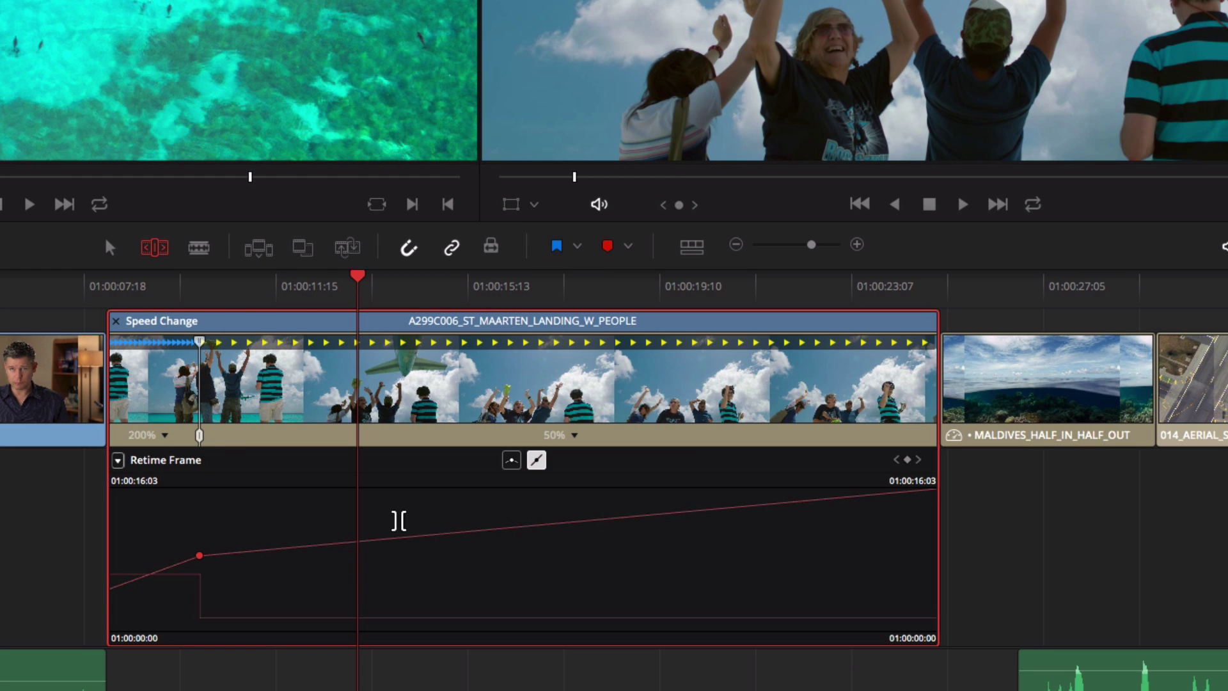
left_click(513, 459)
left_click_drag(261, 555, 267, 555)
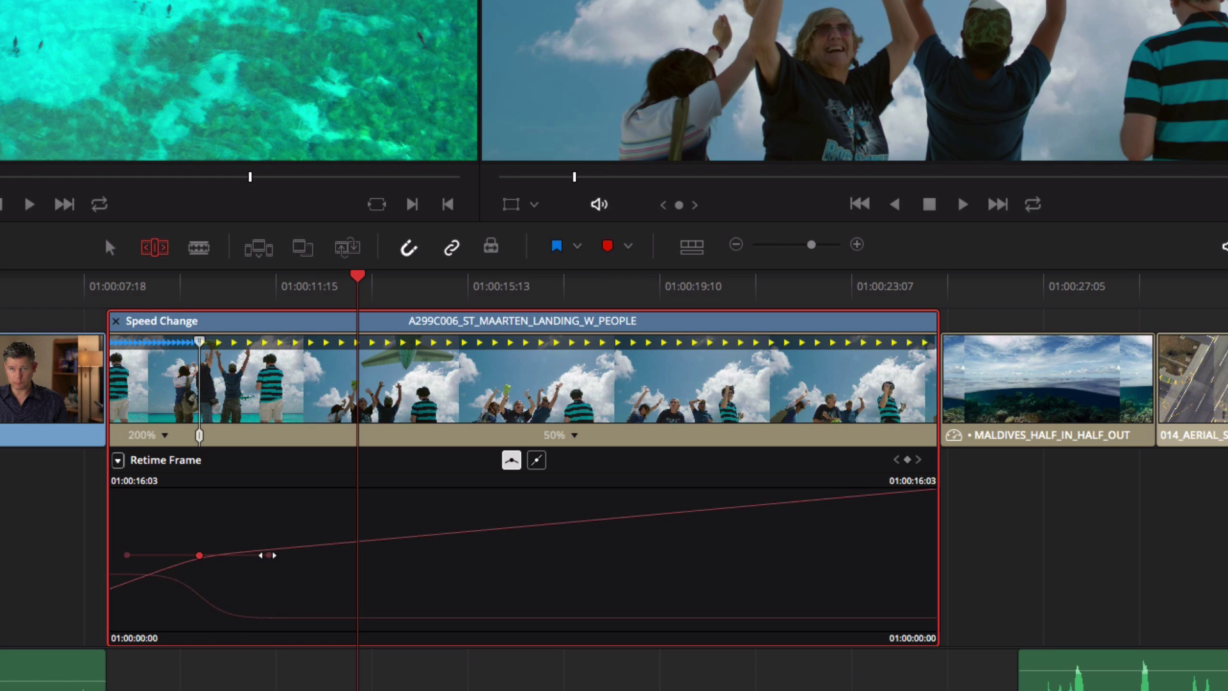
left_click_drag(397, 610, 398, 608)
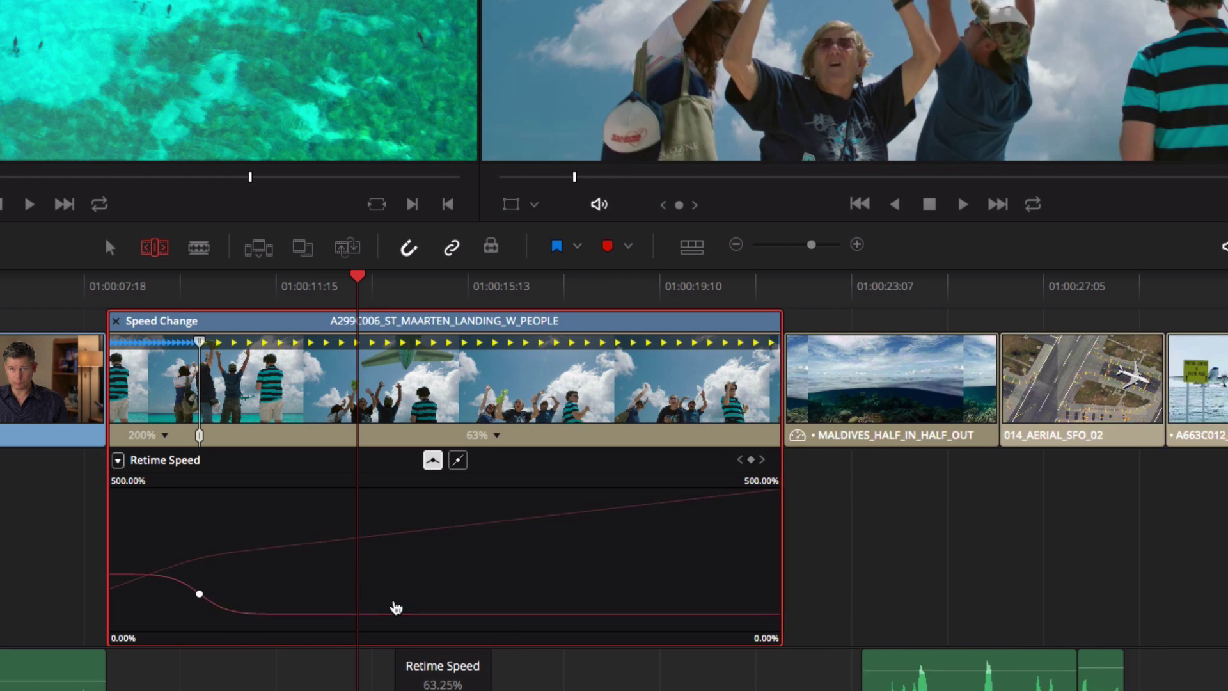
left_click_drag(149, 575, 148, 550)
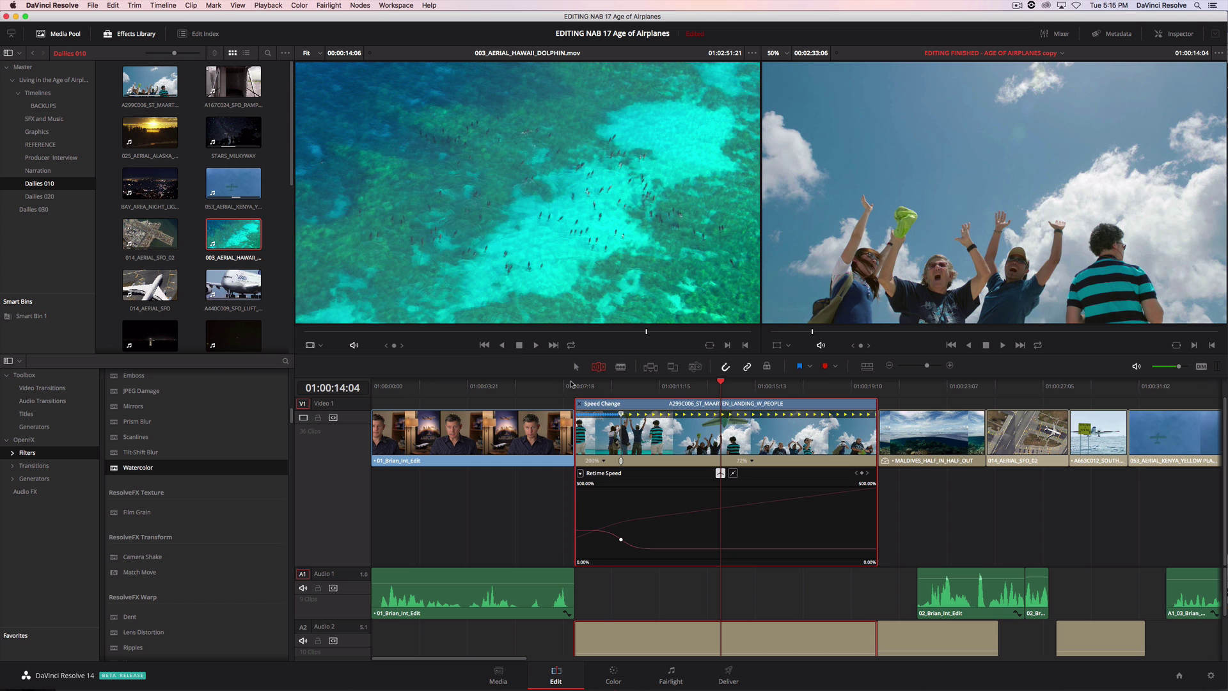
Preview BAY_AREA_NIGHT_LIGHTS, then list the Media Pool showing its Needs SFX and Good range to use markers.
left_click(152, 190)
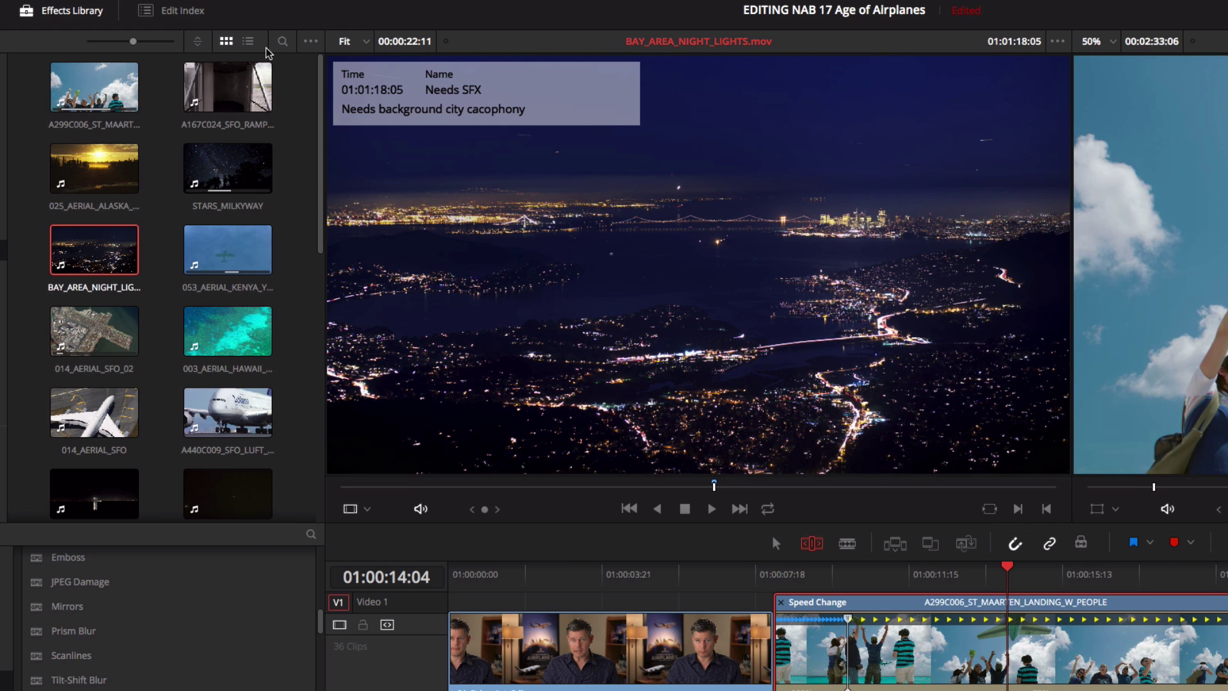
left_click(249, 42)
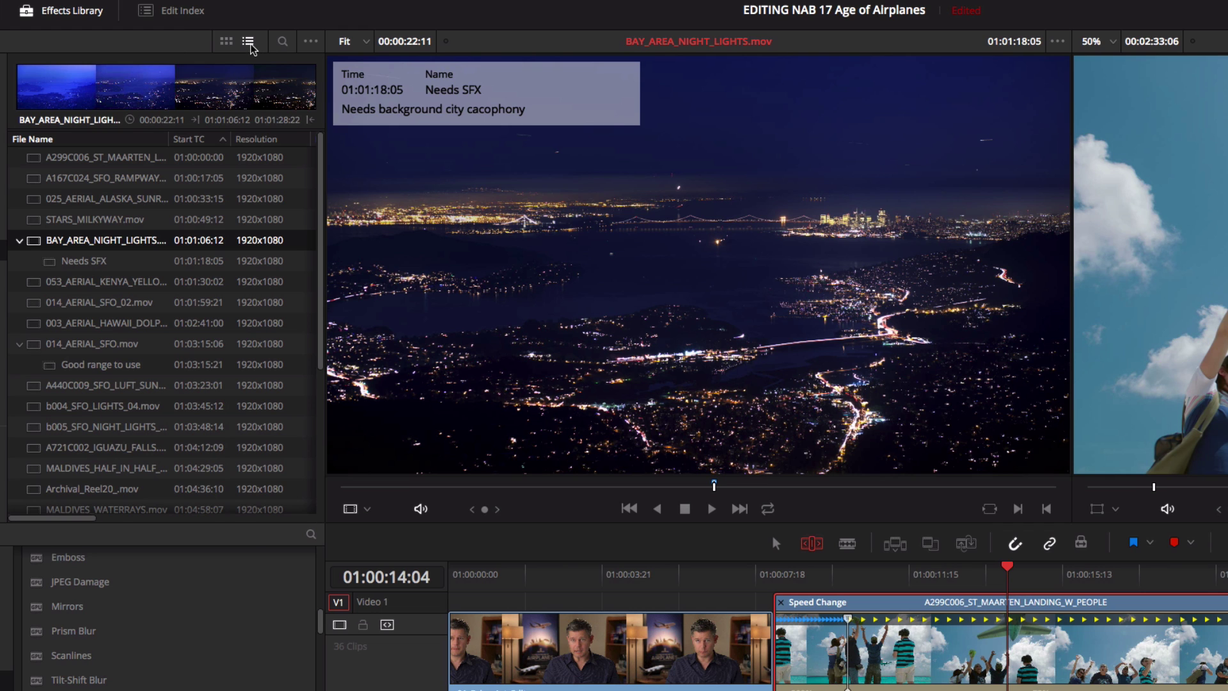
left_click(130, 264)
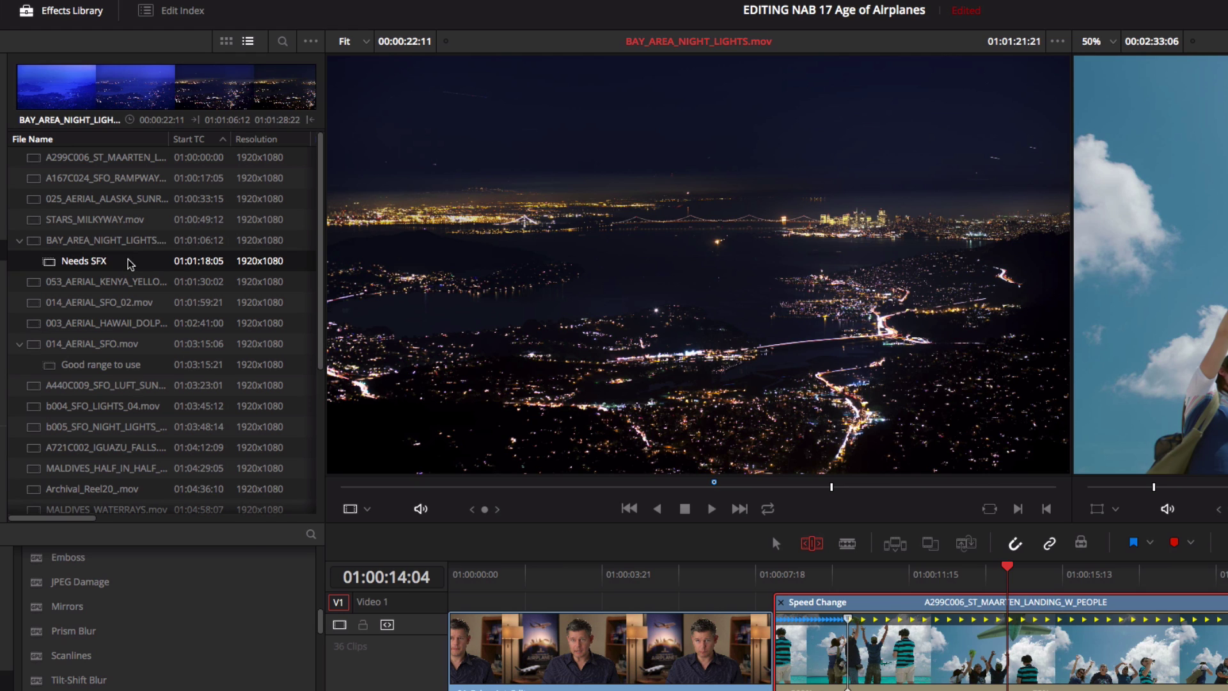
left_click(52, 374)
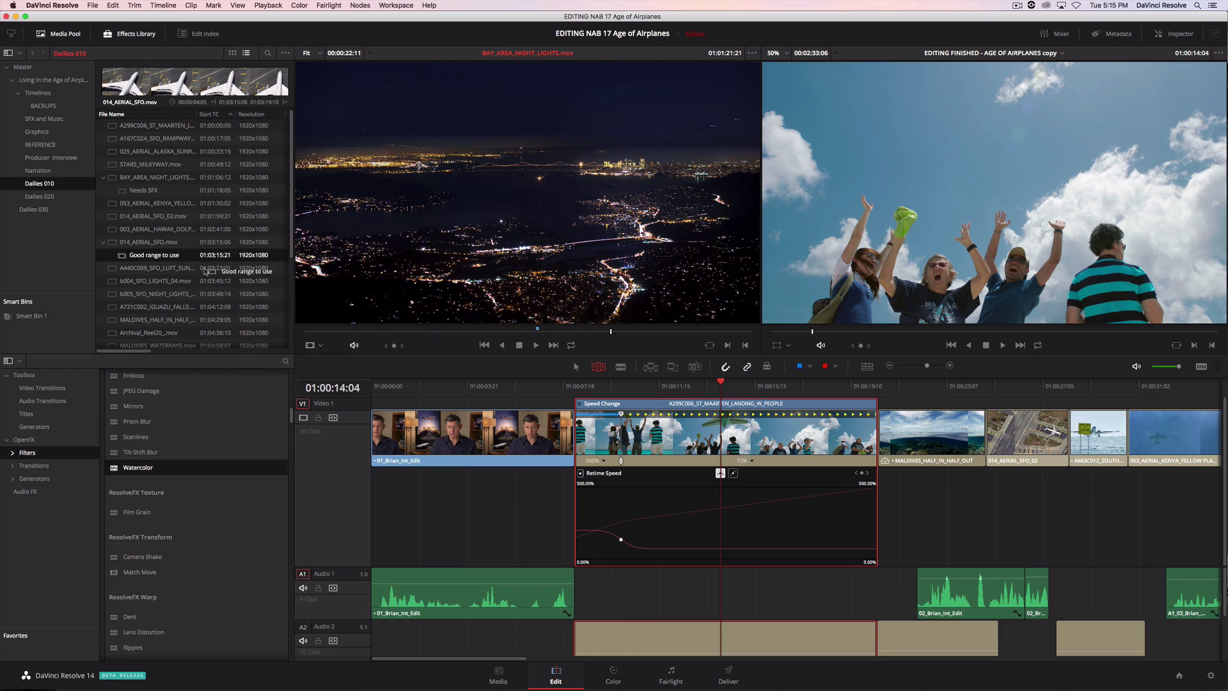
Insert the Good range to use section into the timeline and play it back.
left_click_drag(204, 271, 1058, 428)
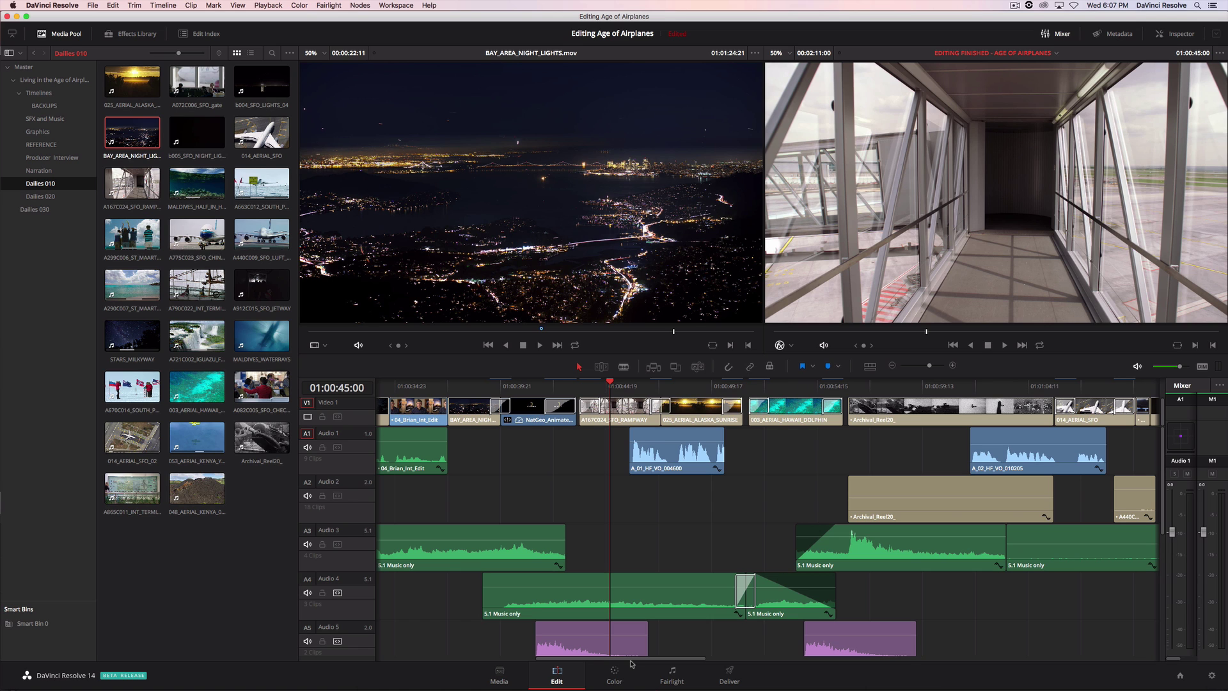
key("space")
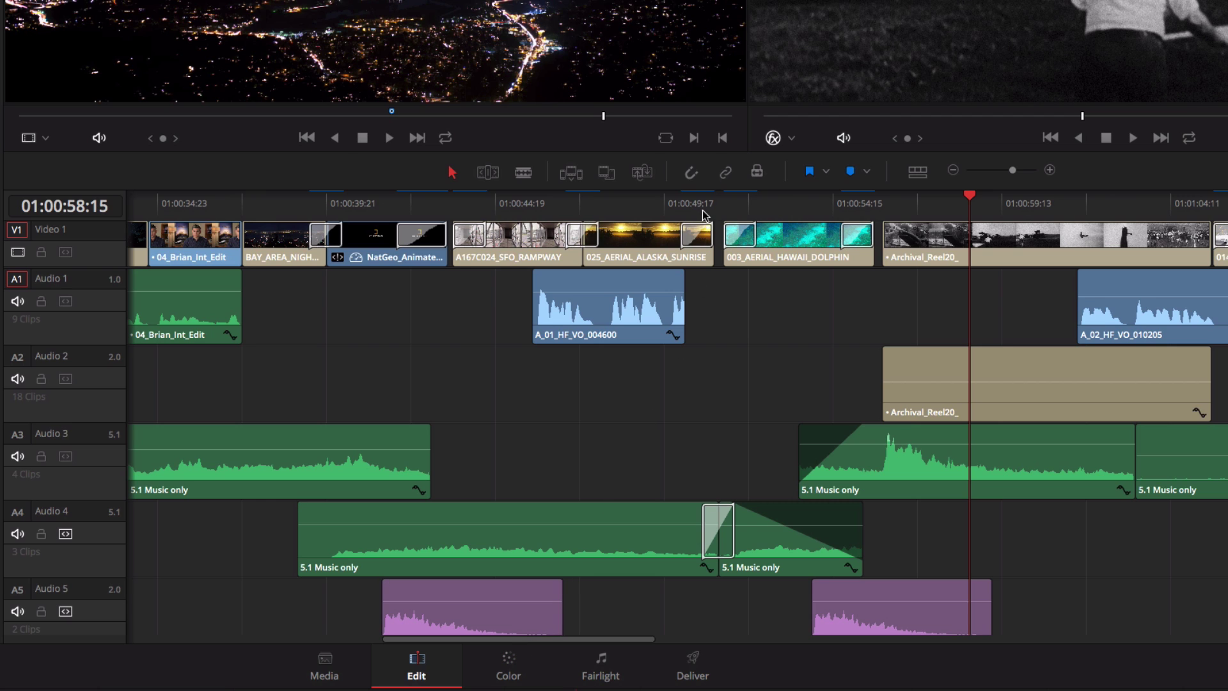
left_click(703, 210)
Lengthen the A_01_HF_VO_004600 voiceover's end and raise Archival_Reel20's volume on A2, then replay from 01:00:45.
left_click(1050, 170)
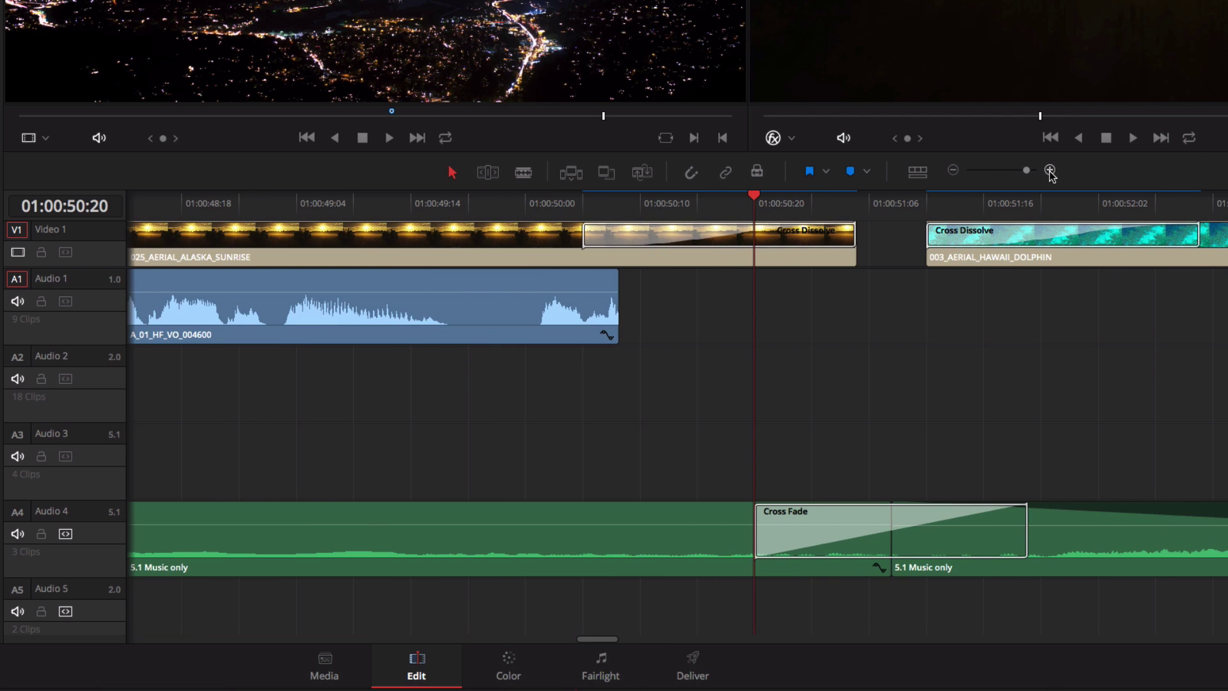
left_click_drag(619, 311, 741, 311)
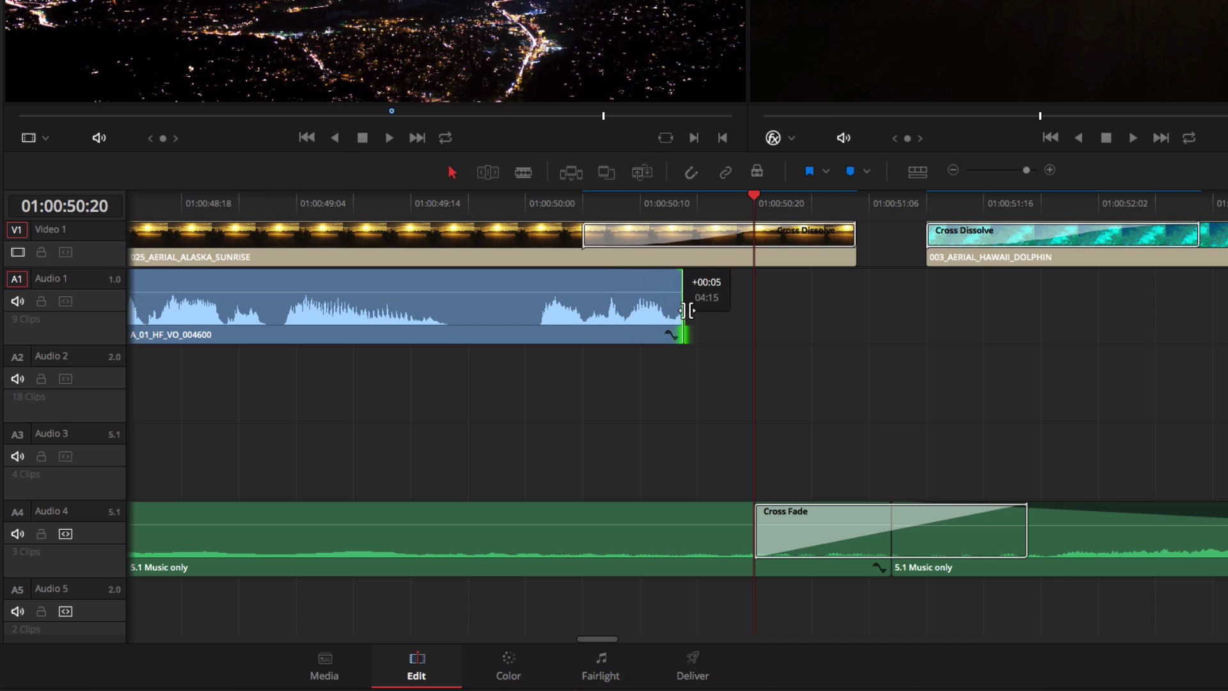
left_click(953, 171)
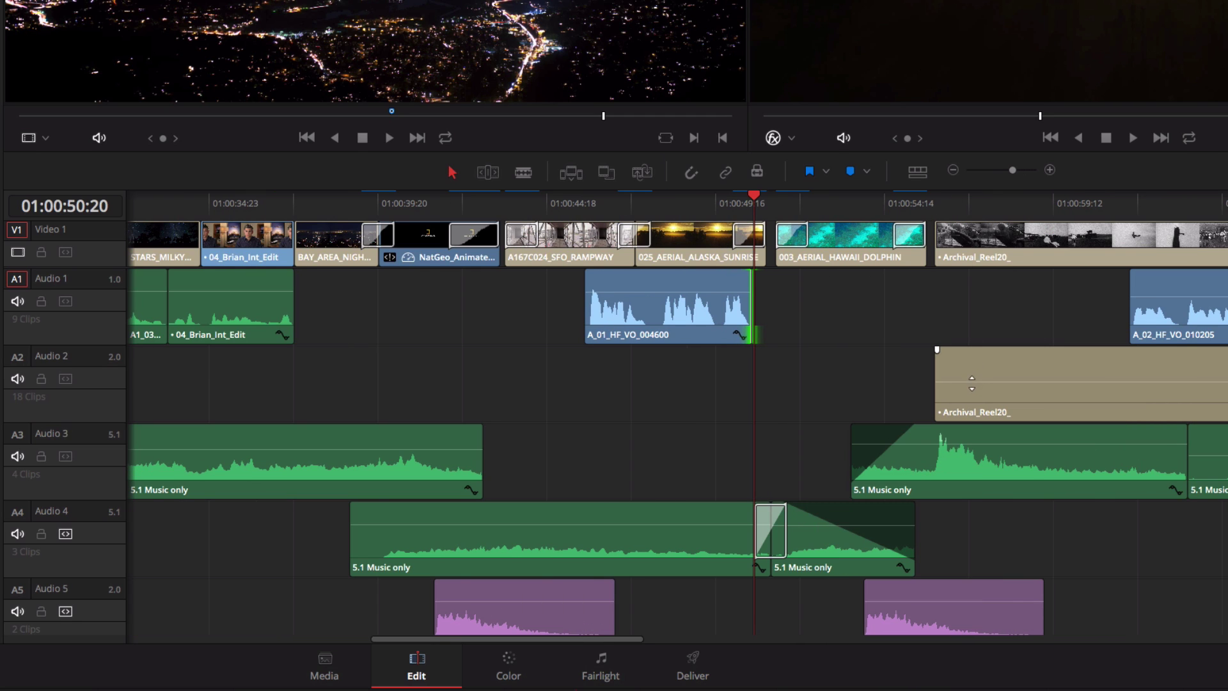
left_click_drag(972, 382, 969, 363)
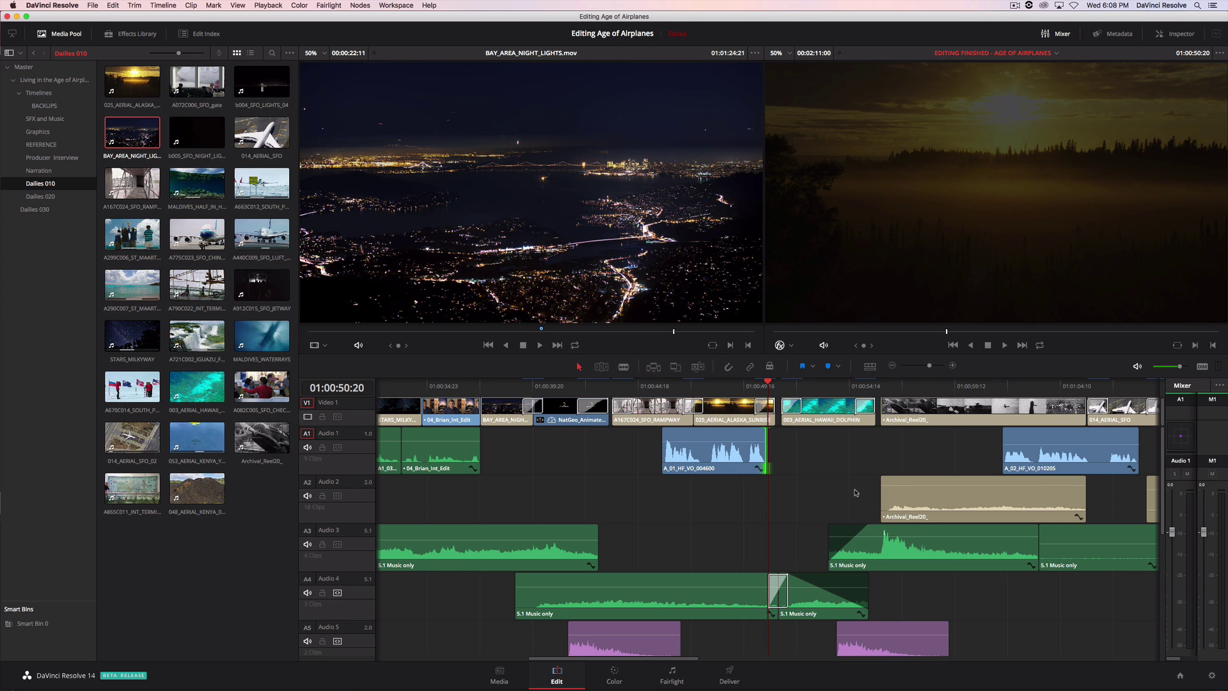
left_click(662, 386)
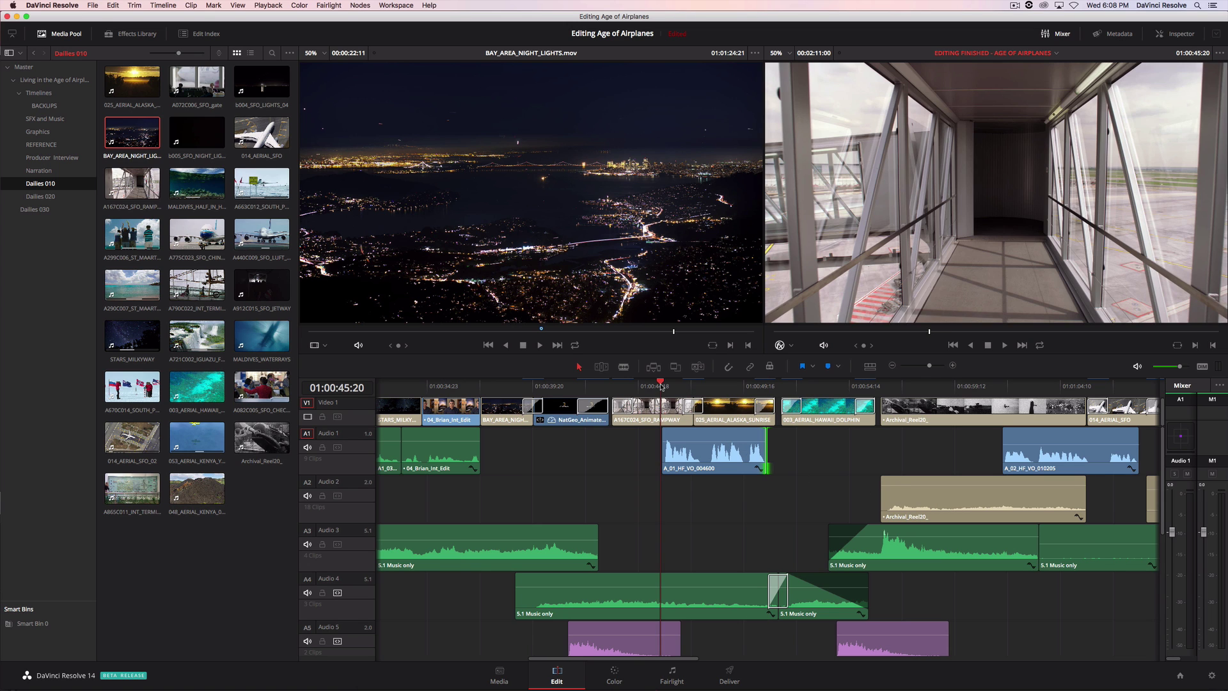
key("space")
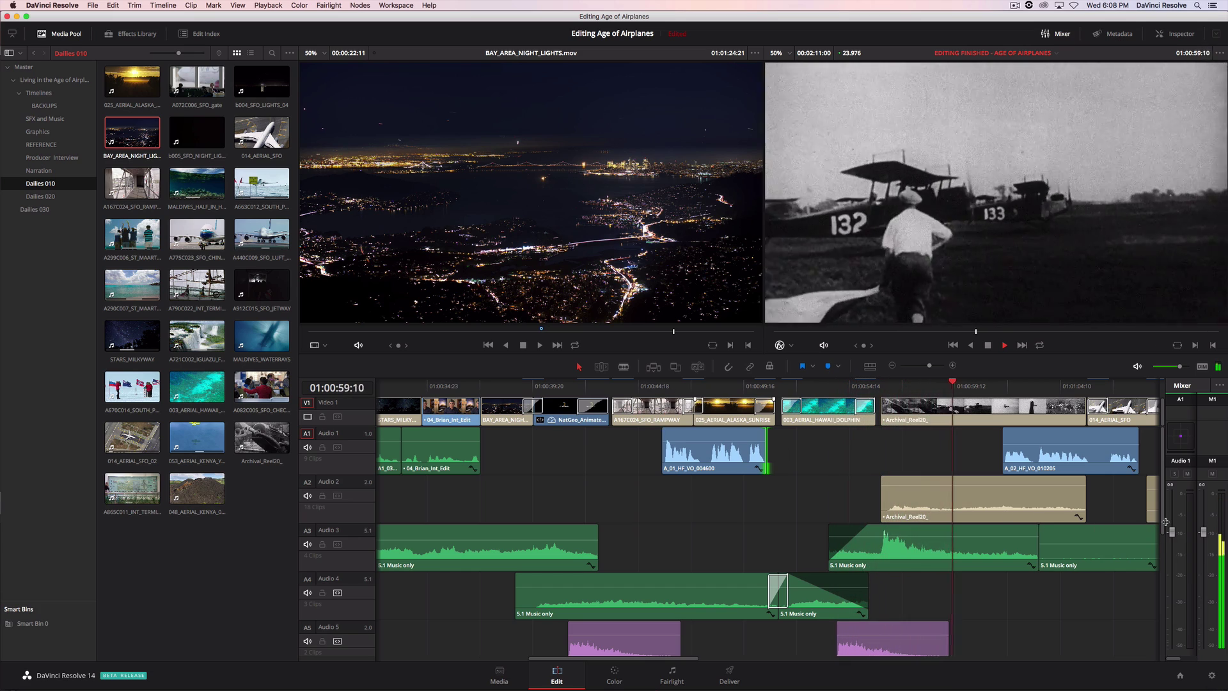
Widen the Mixer and pan Audio 3 toward front-left.
left_click_drag(1161, 530, 987, 531)
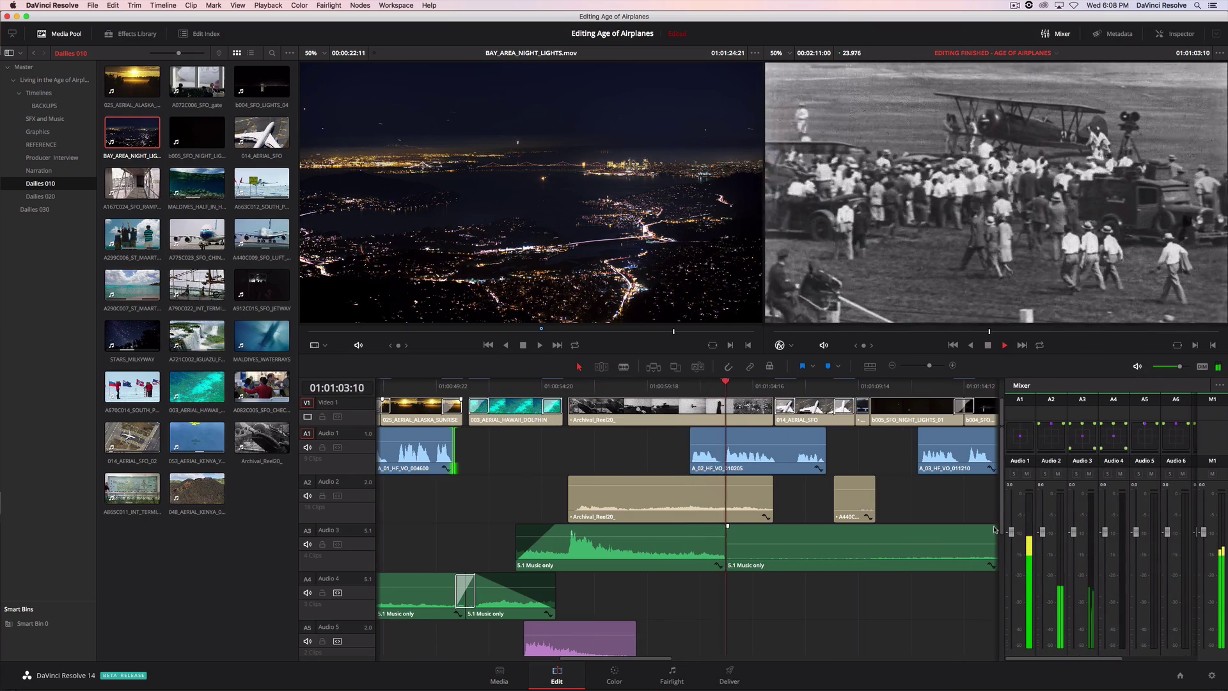
double_click(1082, 437)
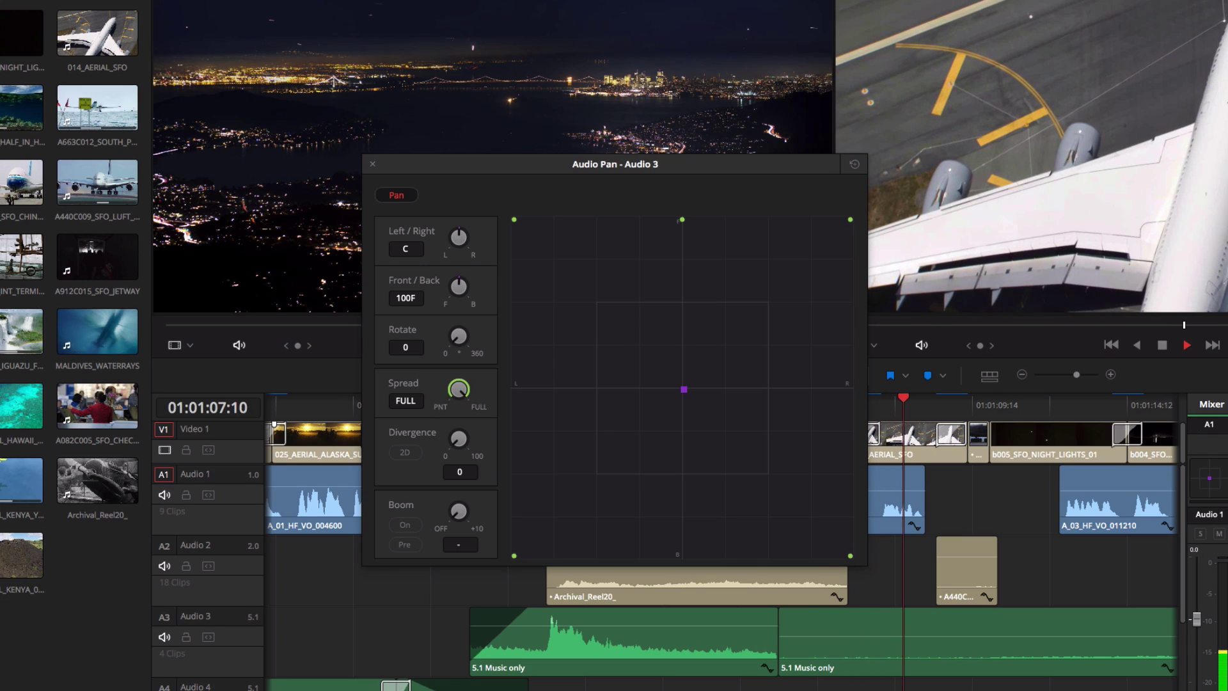
left_click_drag(684, 389, 629, 323)
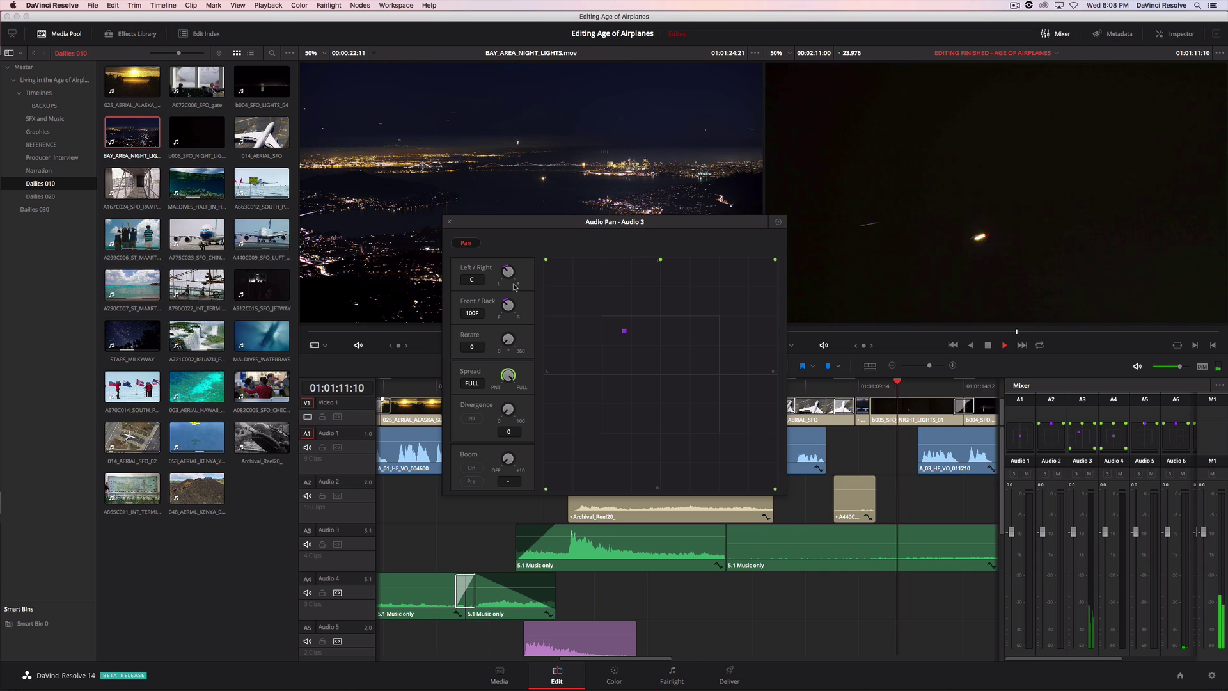
left_click(449, 223)
key("space")
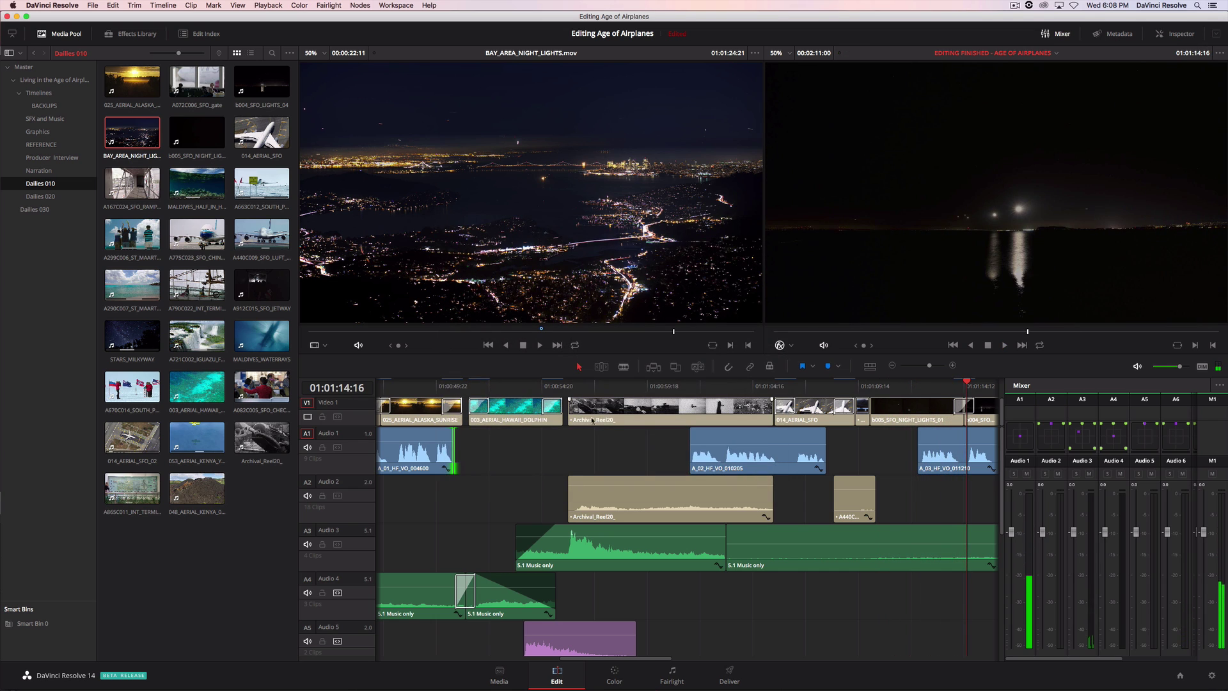
Boost EQ Band 2 on the Archival_Reel20 clip in the Inspector.
left_click(660, 501)
left_click(1175, 34)
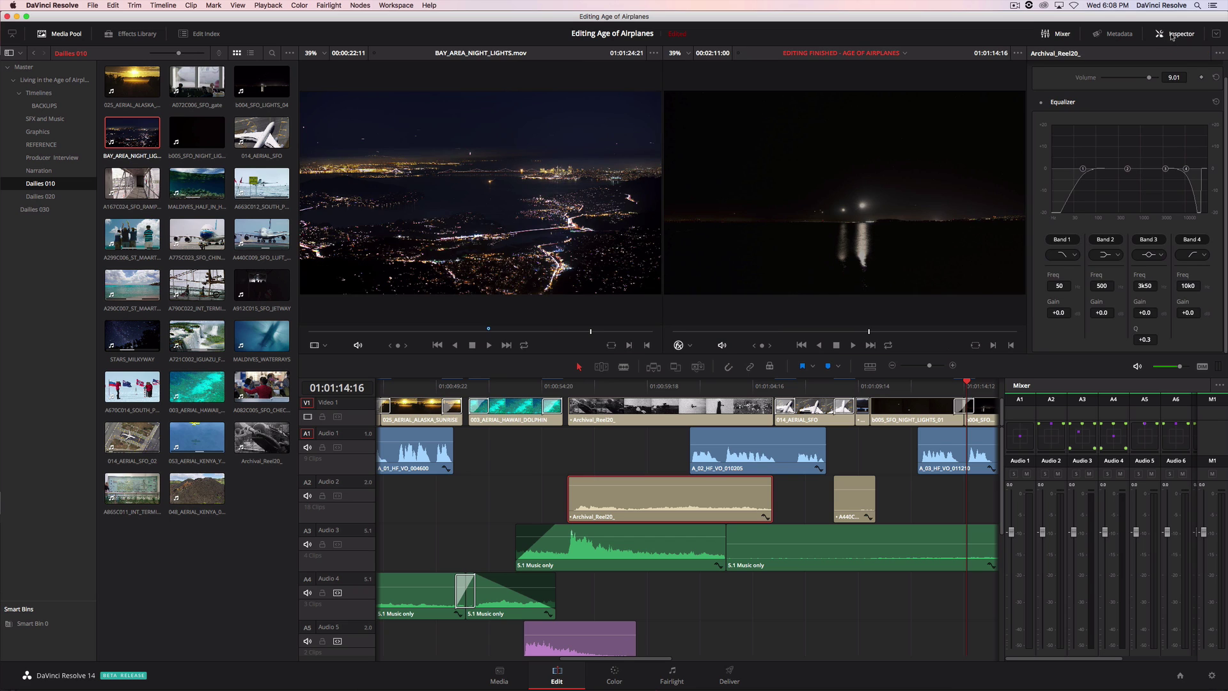
left_click_drag(1129, 170, 1127, 154)
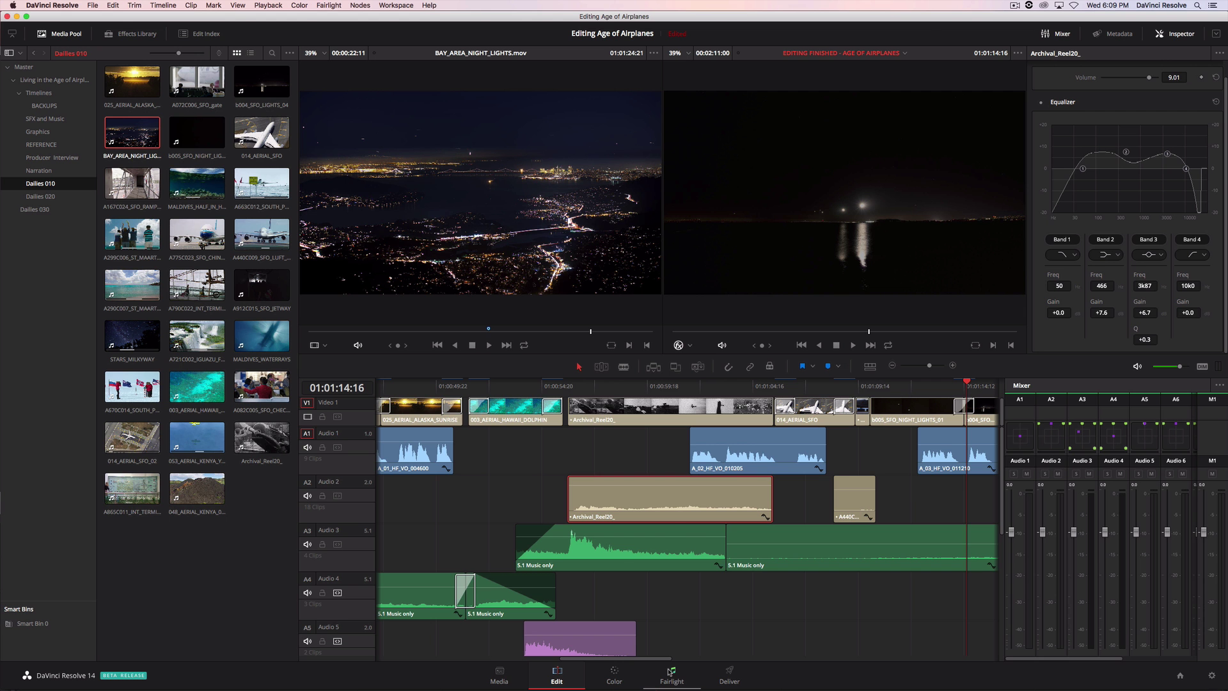
Play the mix on the Fairlight page with taller audio tracks and a zoomed-in timeline.
left_click(669, 672)
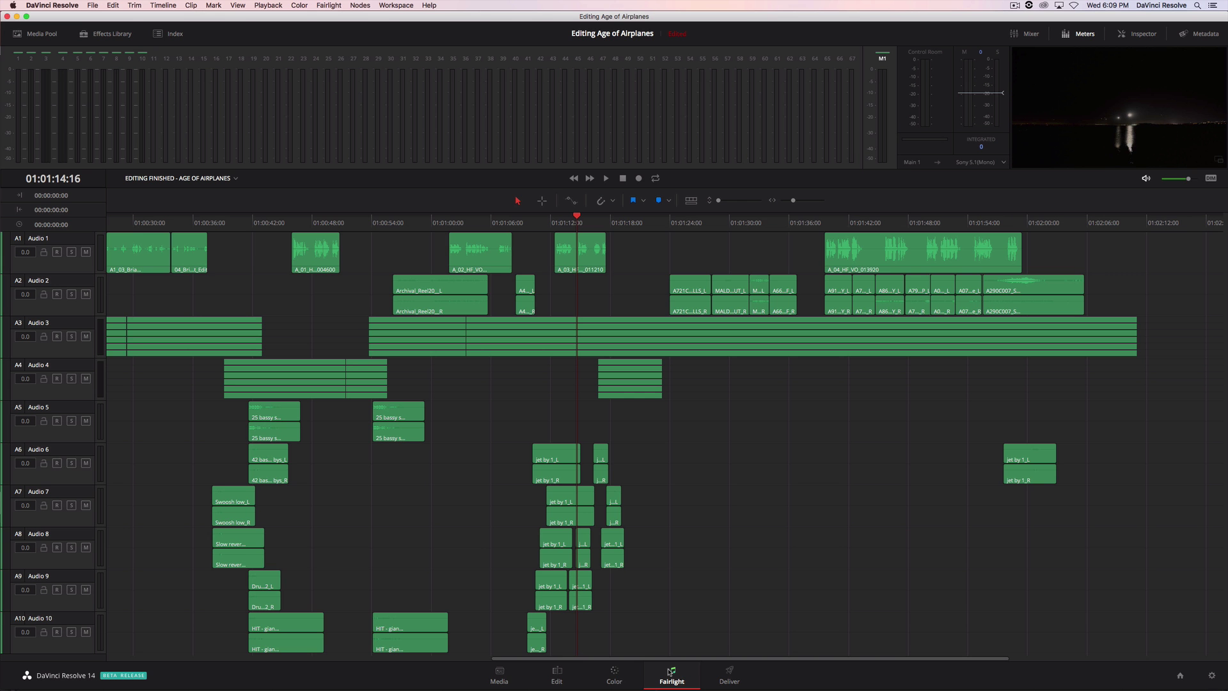
key("space")
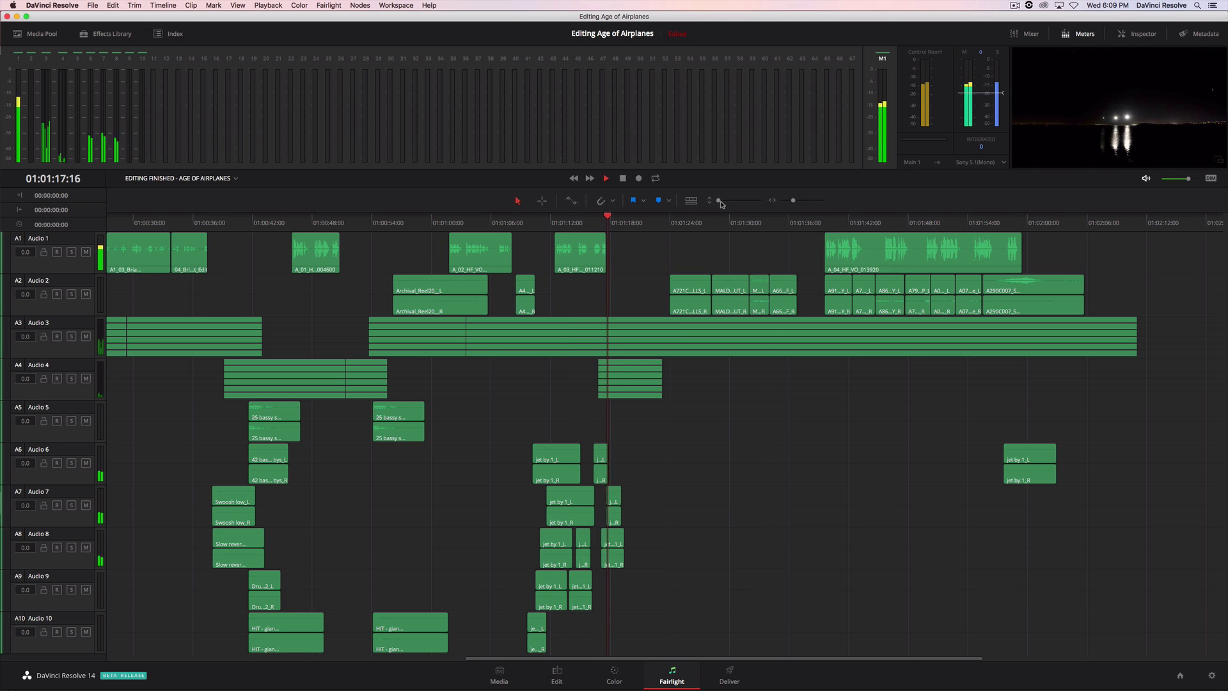
left_click_drag(721, 201, 752, 201)
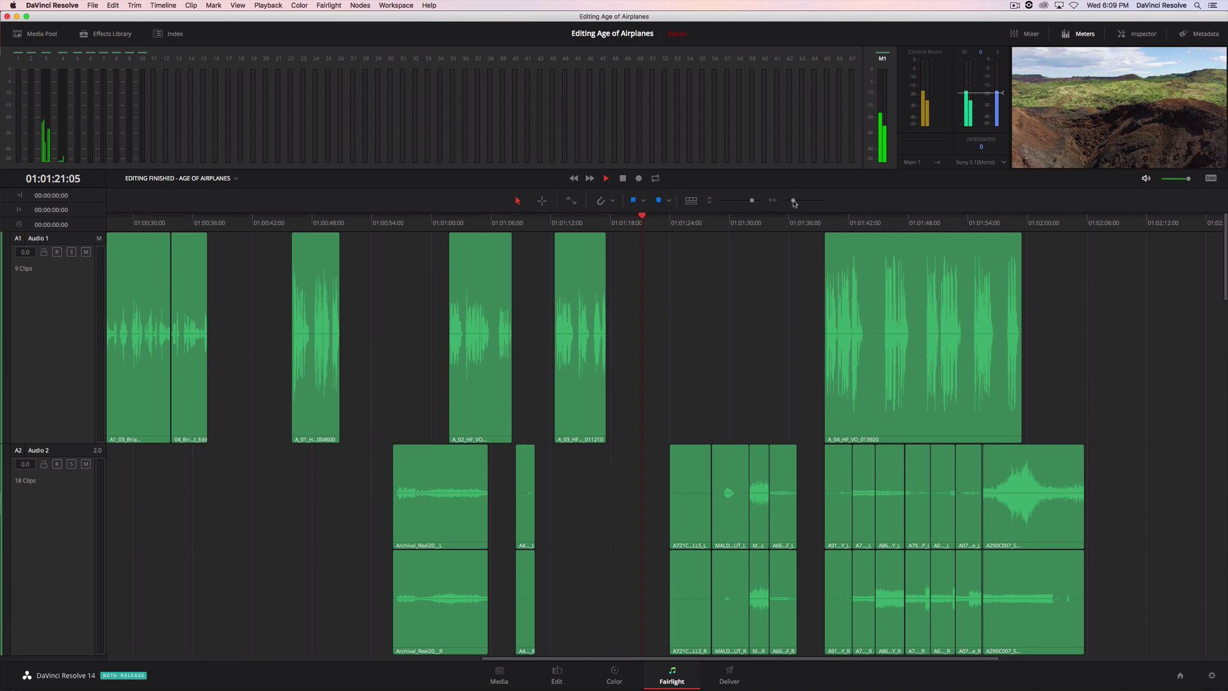
left_click_drag(793, 201, 794, 201)
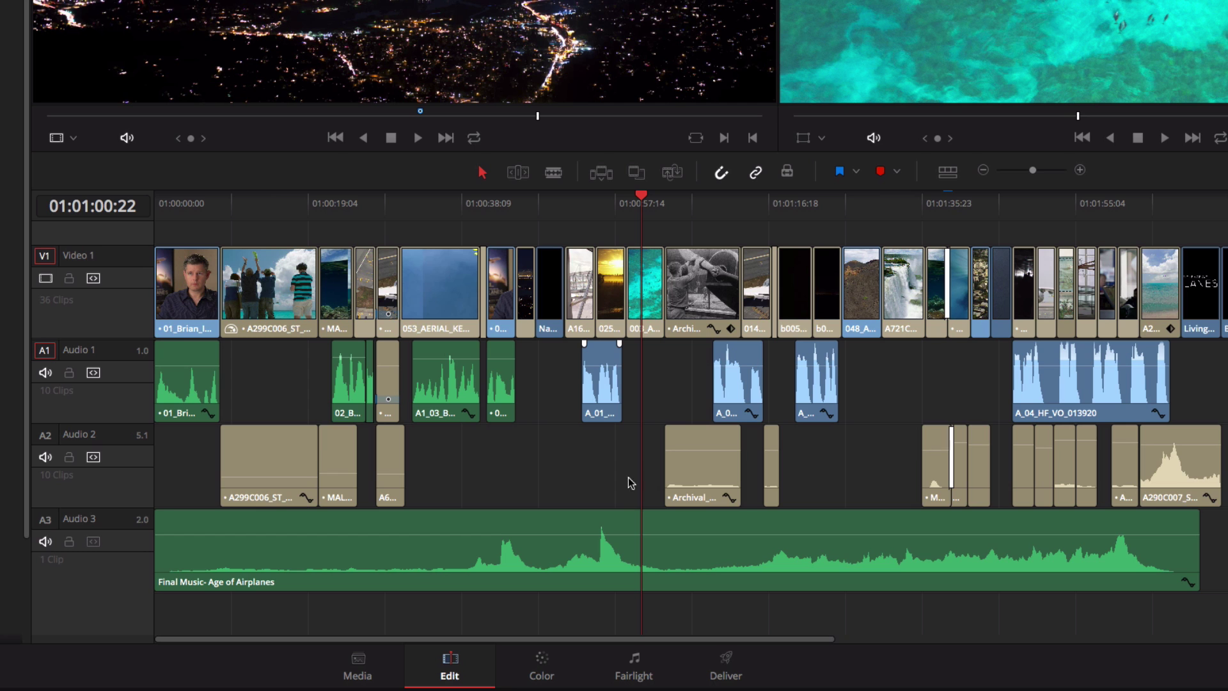
Select the Vimeo 1080p render preset on the Deliver page.
left_click(734, 665)
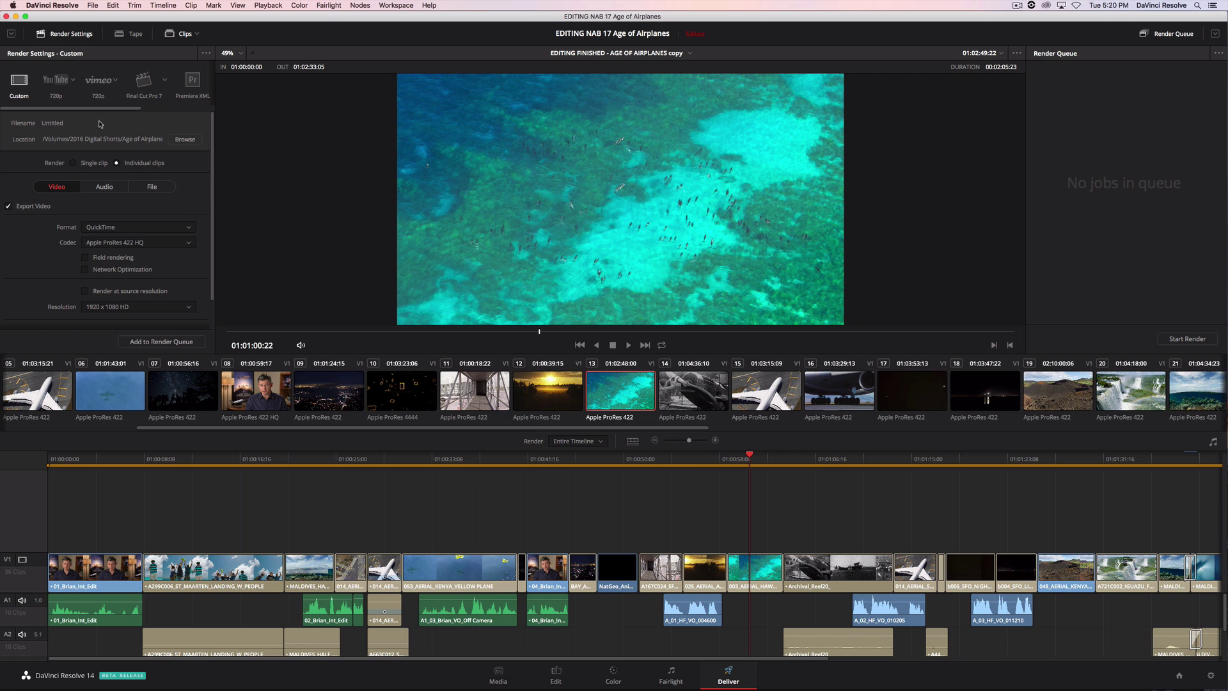
left_click_drag(97, 112, 146, 111)
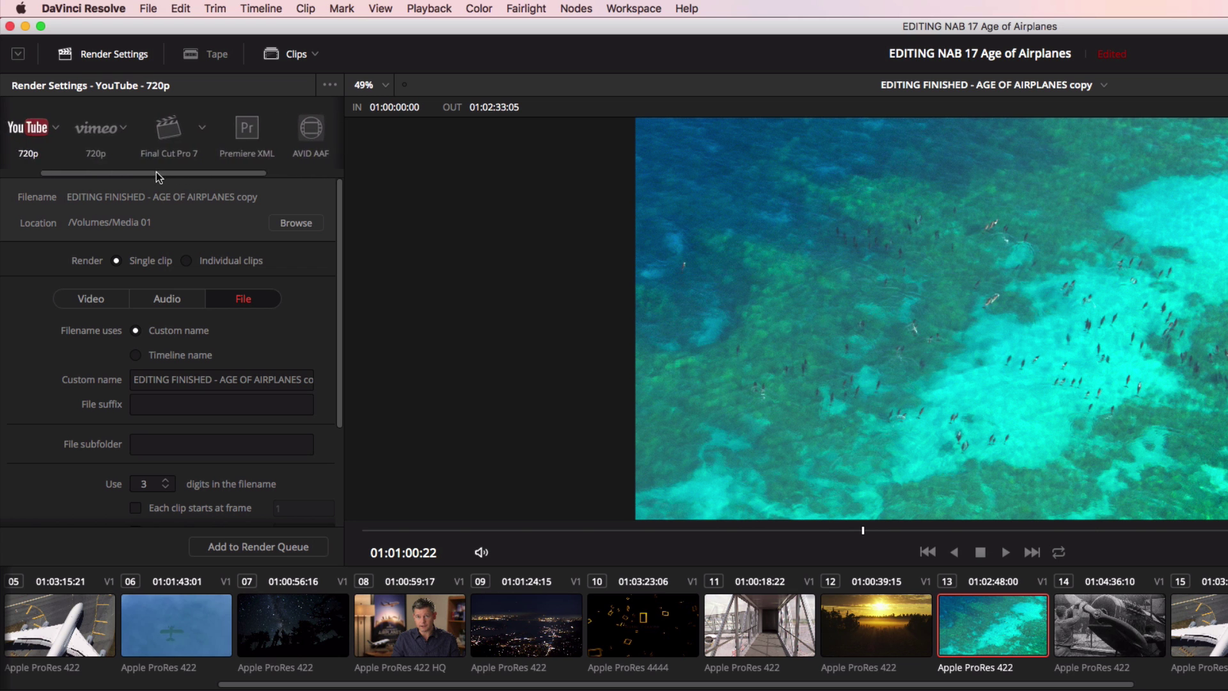
left_click_drag(145, 110, 77, 111)
left_click(184, 128)
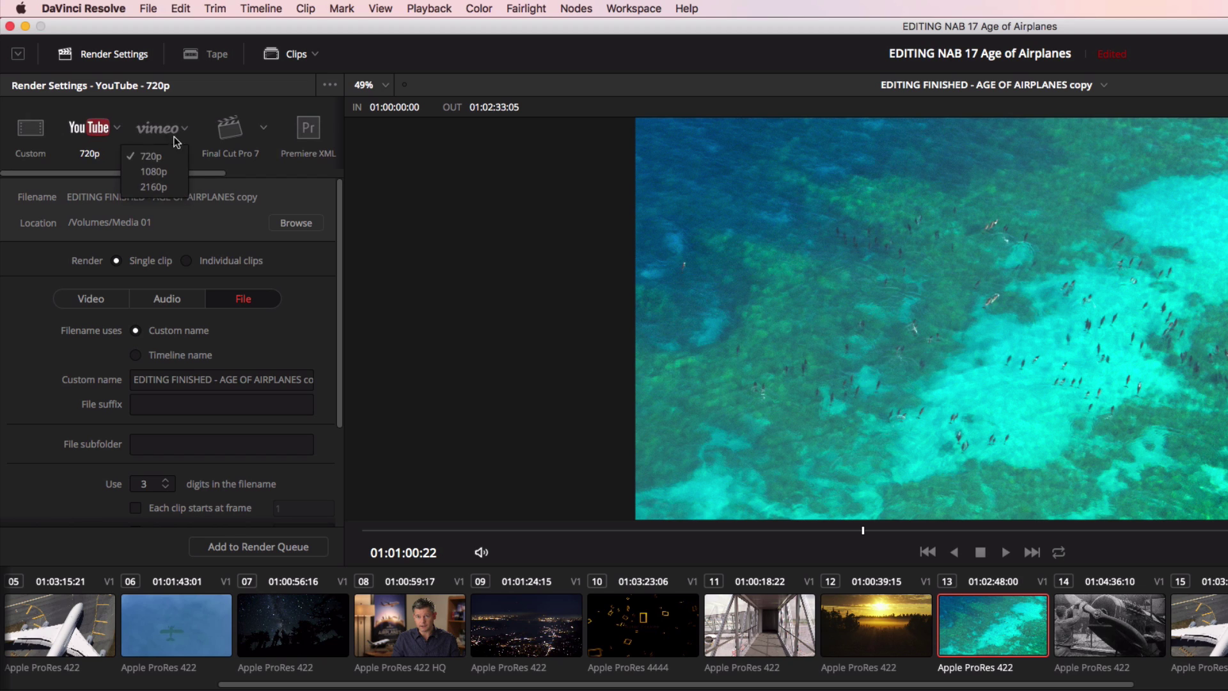
left_click(160, 170)
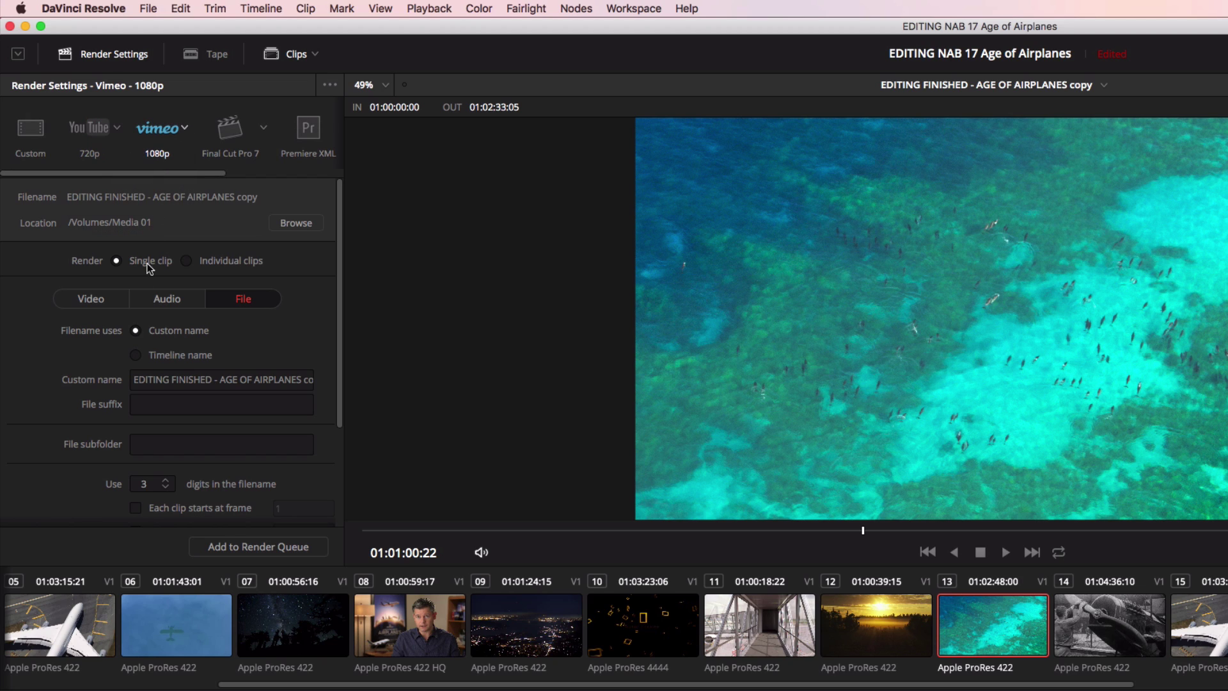
Check the Video, Audio and File settings and add the Vimeo 1080p job to the render queue.
left_click(110, 300)
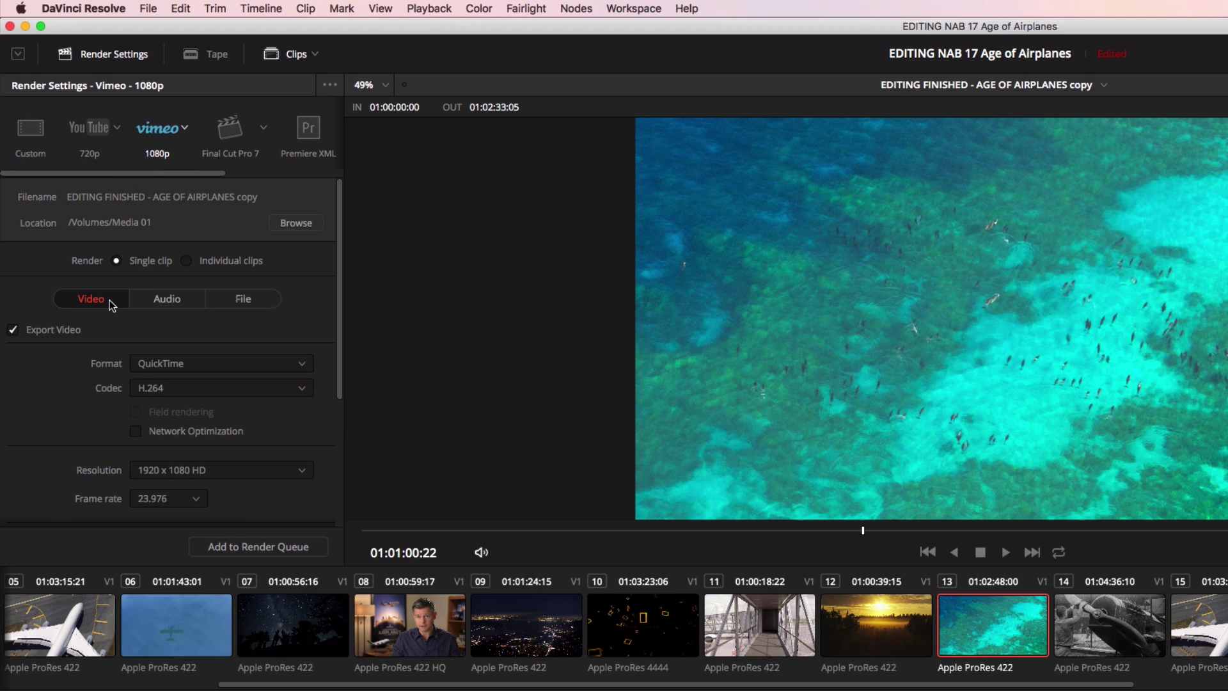
left_click(153, 301)
left_click(230, 300)
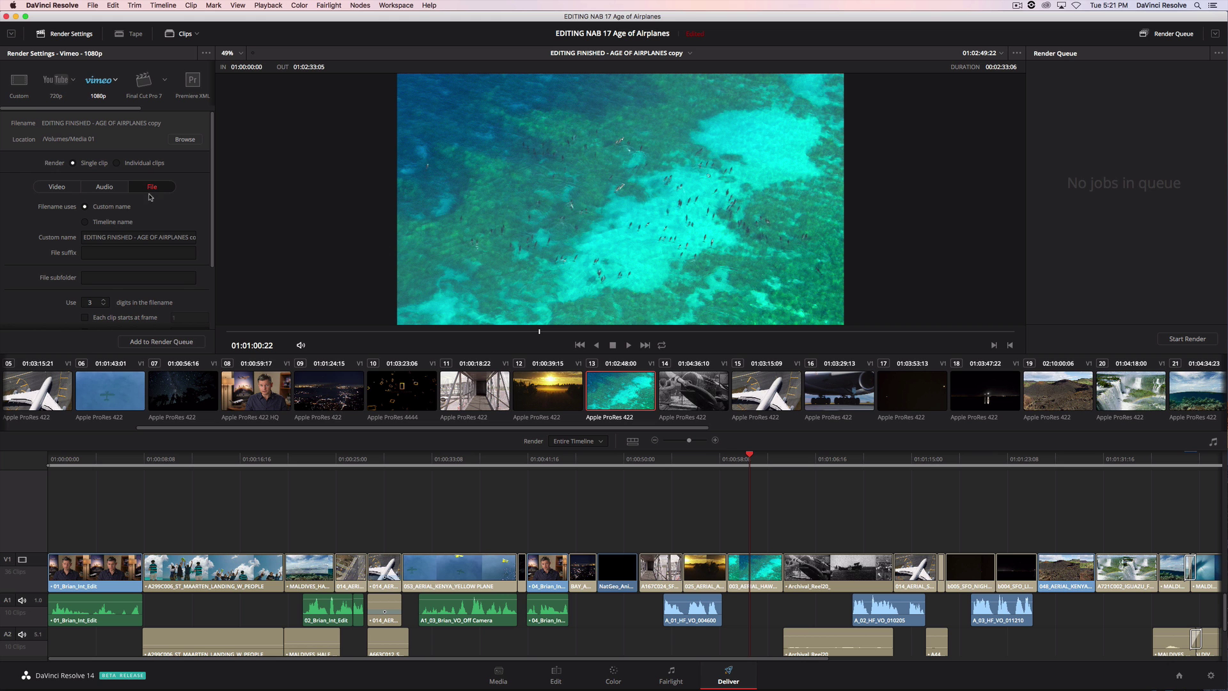
left_click(177, 343)
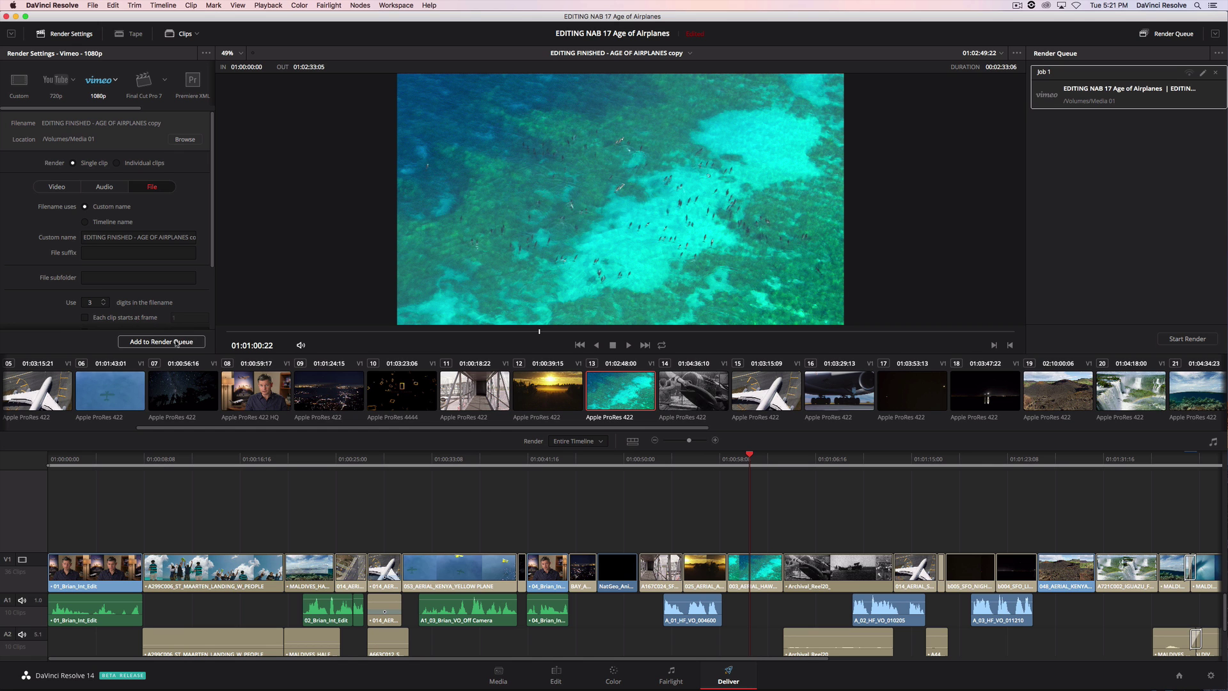